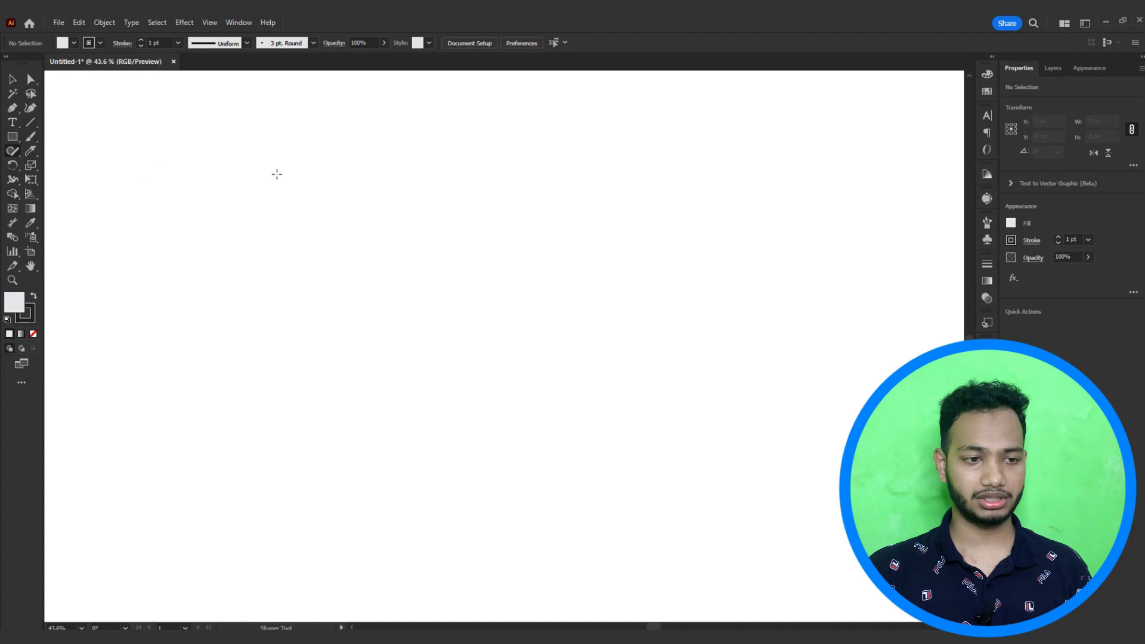
Step: Draw a circle with the Shaper tool near the top-left of the artboard
mouse_move(296, 166)
left_mouse_down()
mouse_move(259, 174)
mouse_move(249, 208)
mouse_move(301, 245)
left_mouse_up()
left_click_drag(283, 169, 284, 169)
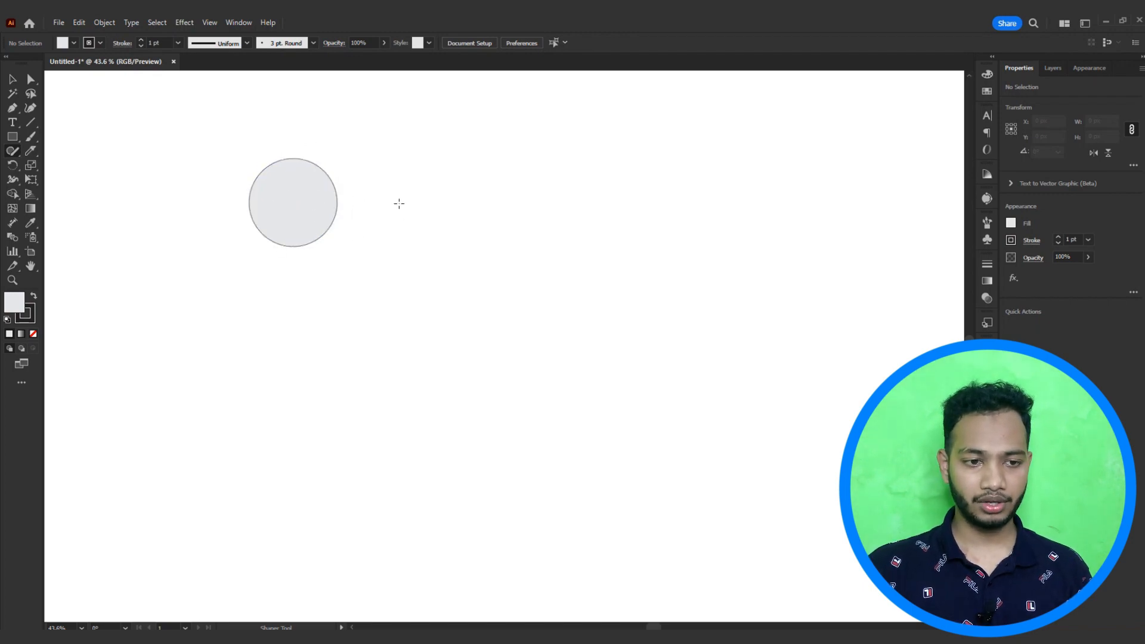
Step: Sketch a rectangle with the Shaper tool to the right of the circle
left_click_drag(372, 189, 514, 174)
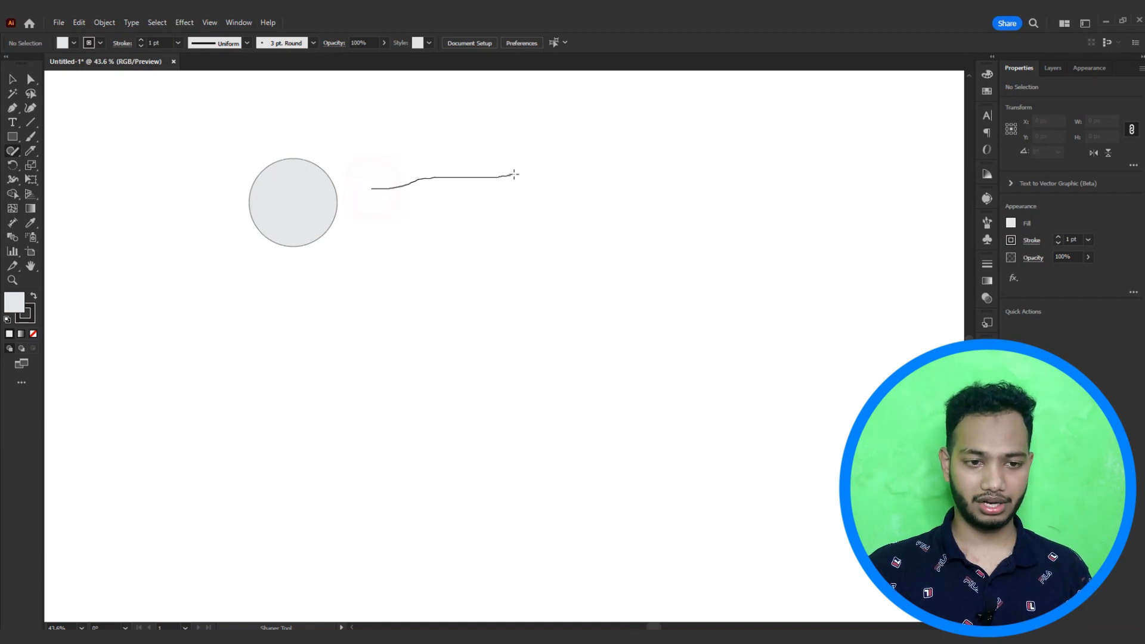
left_click_drag(368, 246, 370, 183)
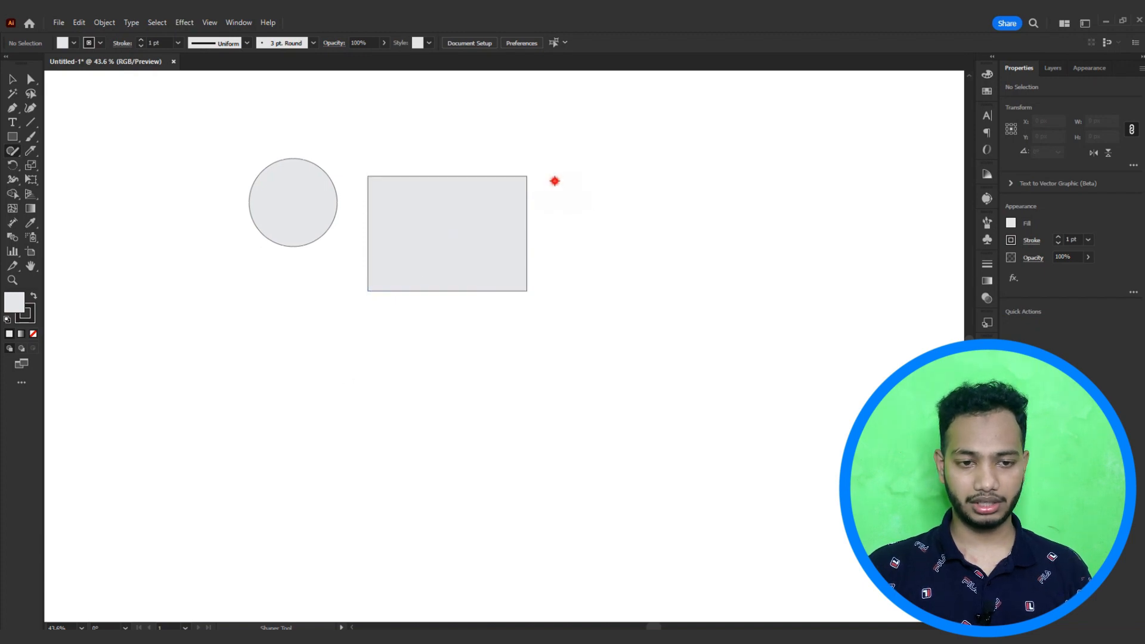
Step: Sketch a tall, narrow rectangle to the right of the first rectangle and select it
left_click_drag(554, 181, 561, 417)
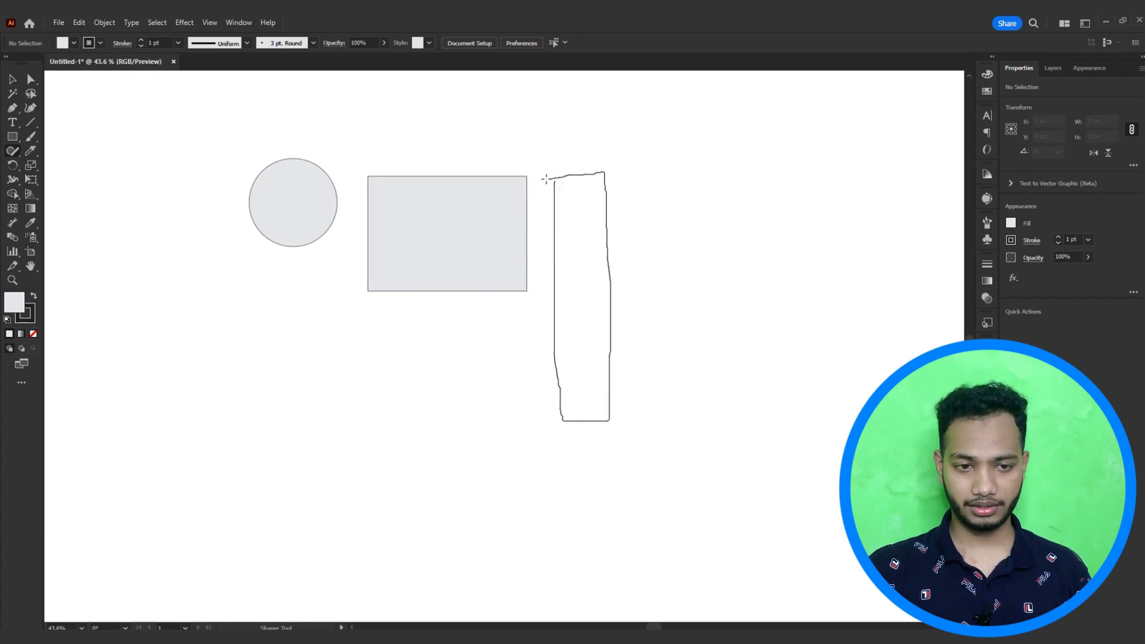
left_click_drag(545, 179, 547, 179)
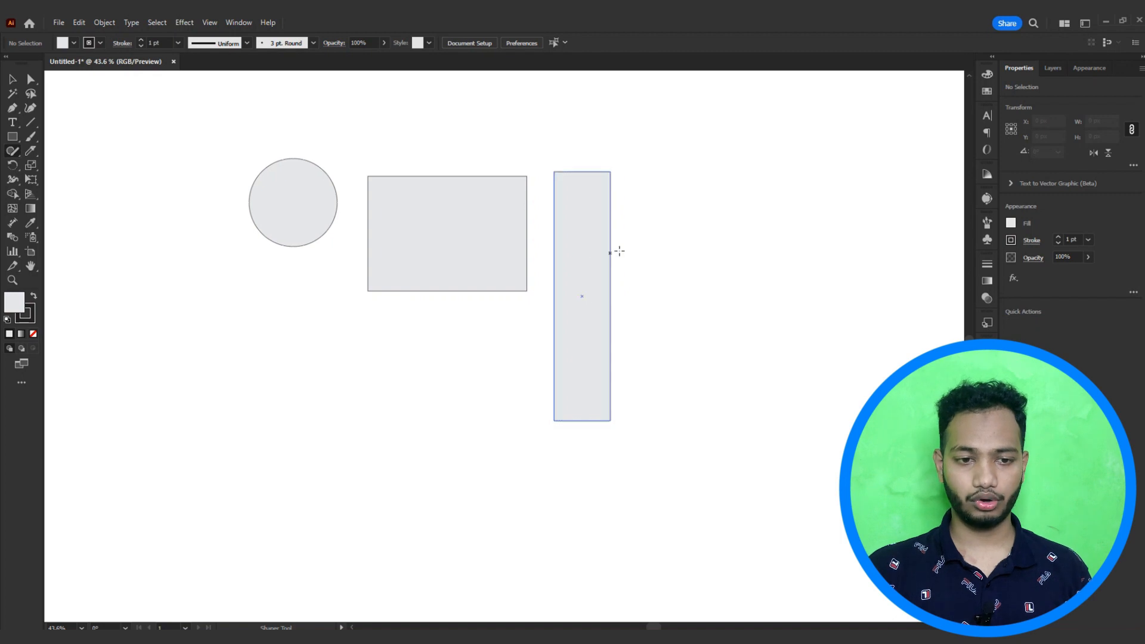
left_click(585, 263)
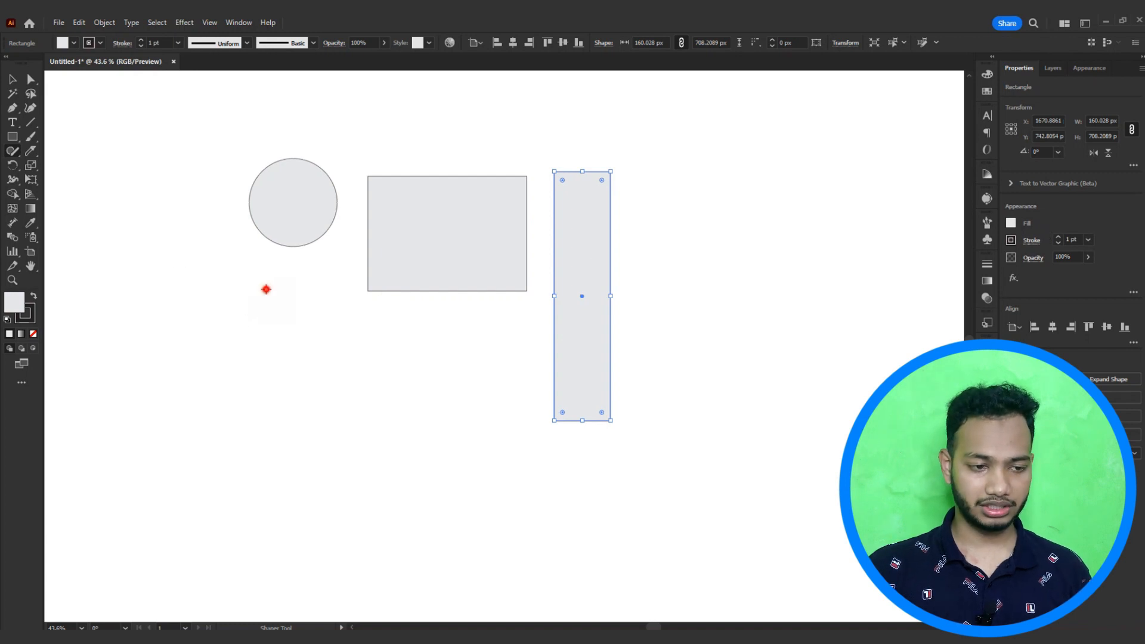
Step: Sketch a triangle below the circle and a tilted rectangle below the first rectangle
mouse_move(266, 289)
left_mouse_down()
mouse_move(245, 424)
mouse_move(369, 437)
mouse_move(273, 289)
left_mouse_up()
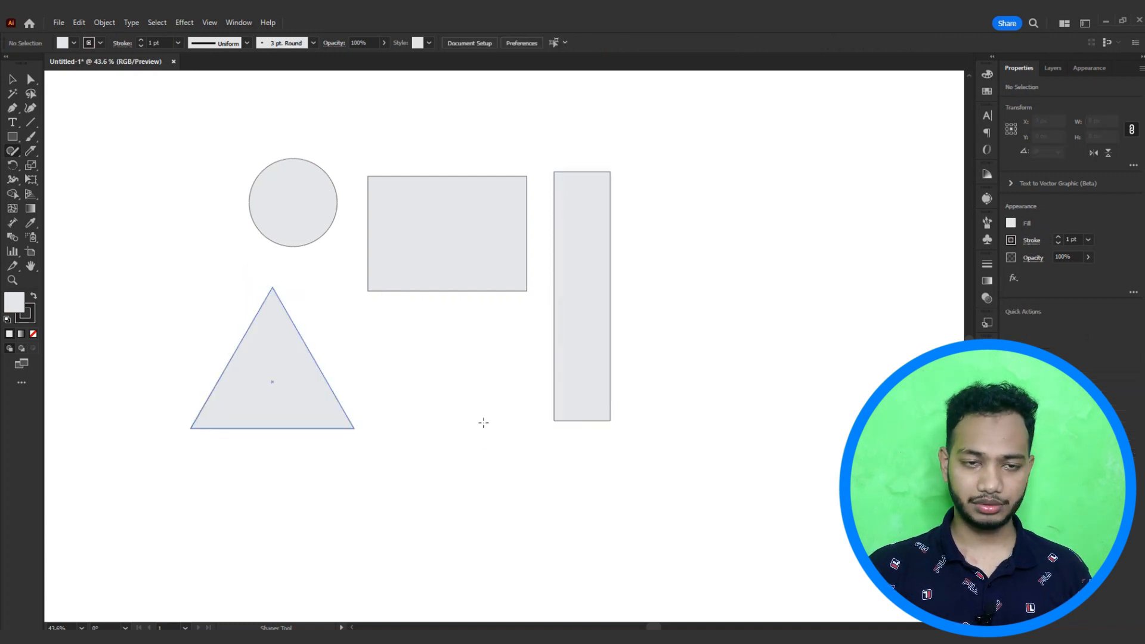
left_click_drag(471, 343, 466, 489)
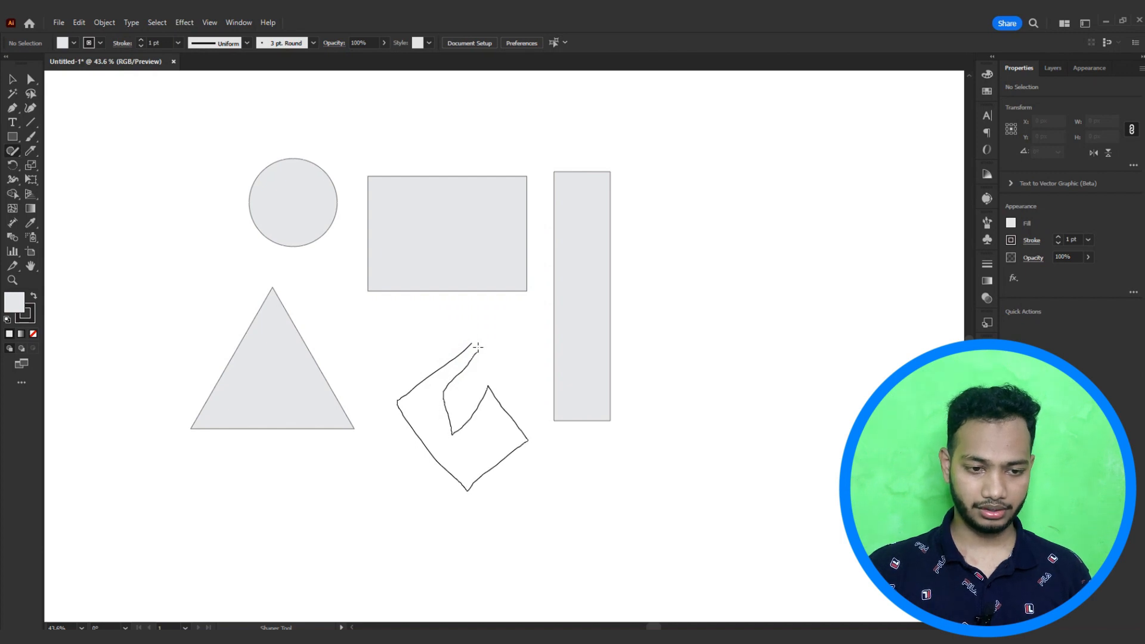
mouse_move(478, 346)
left_mouse_down()
mouse_move(392, 387)
mouse_move(454, 528)
left_mouse_up()
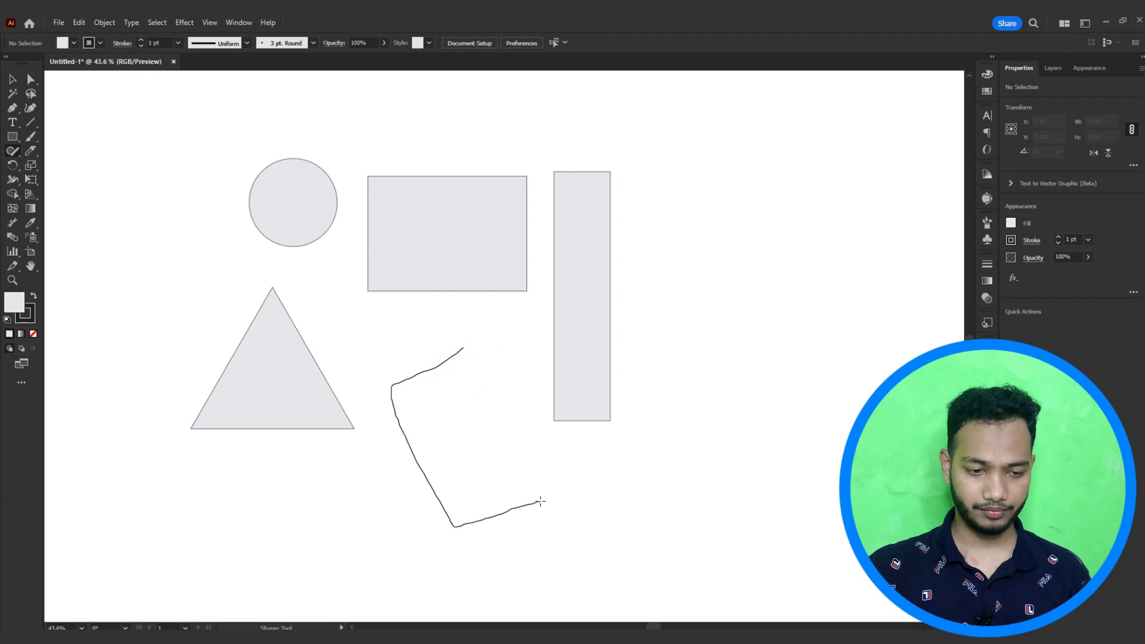
left_click_drag(471, 374, 449, 335)
key("v")
left_click(471, 433)
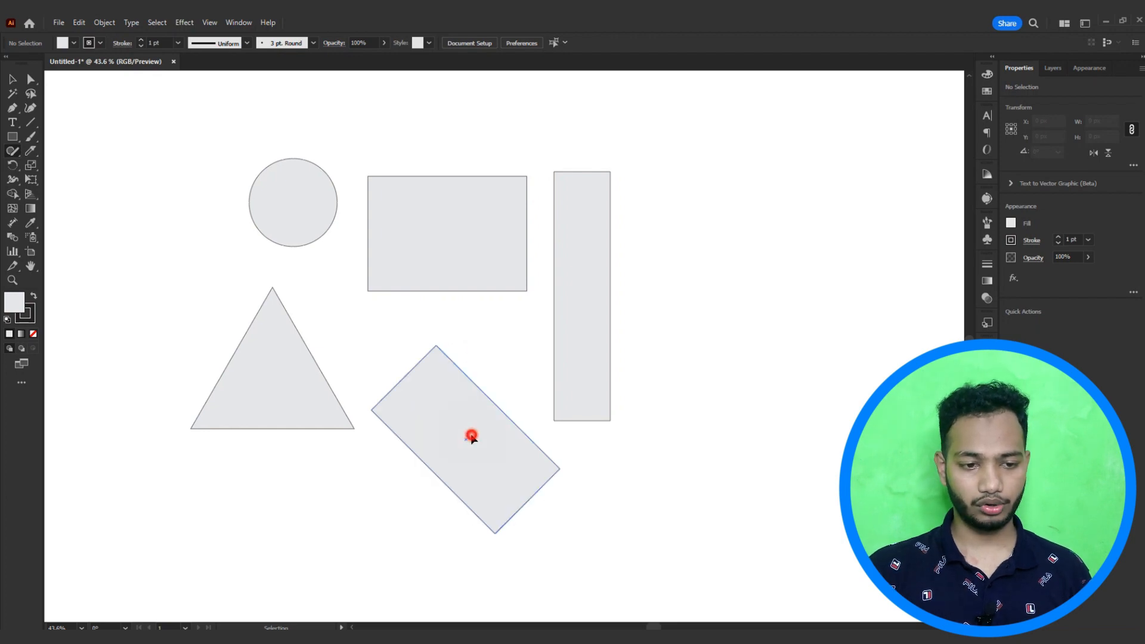
left_click(334, 350)
Step: Switch back to the Shaper tool and move the triangle slightly up and to the left
left_click(14, 154)
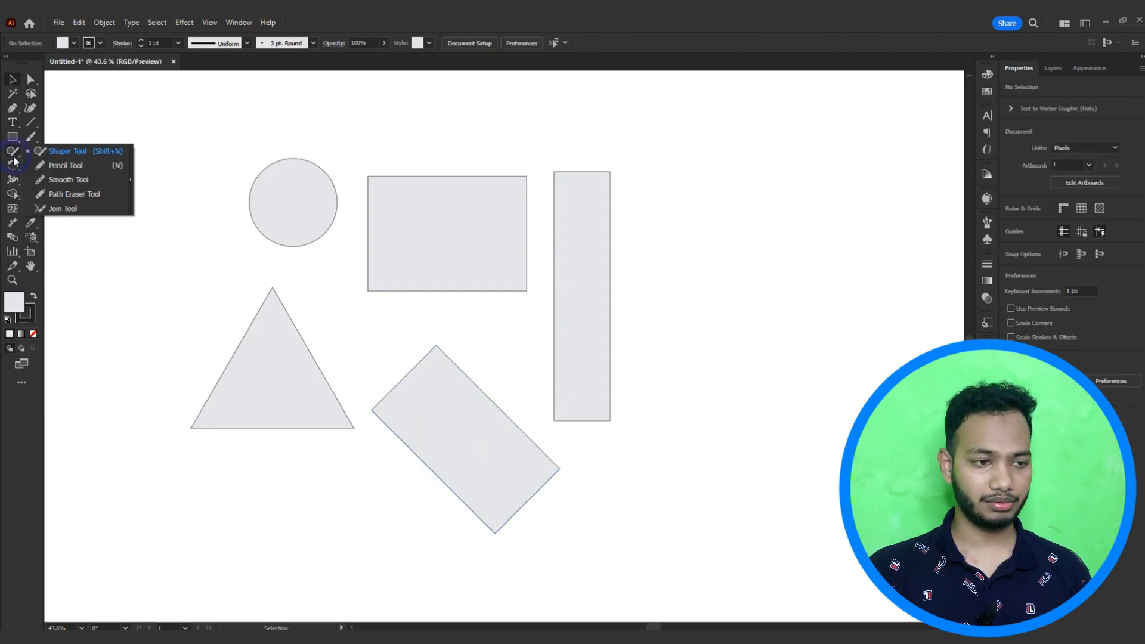
left_click(66, 152)
left_click(268, 376)
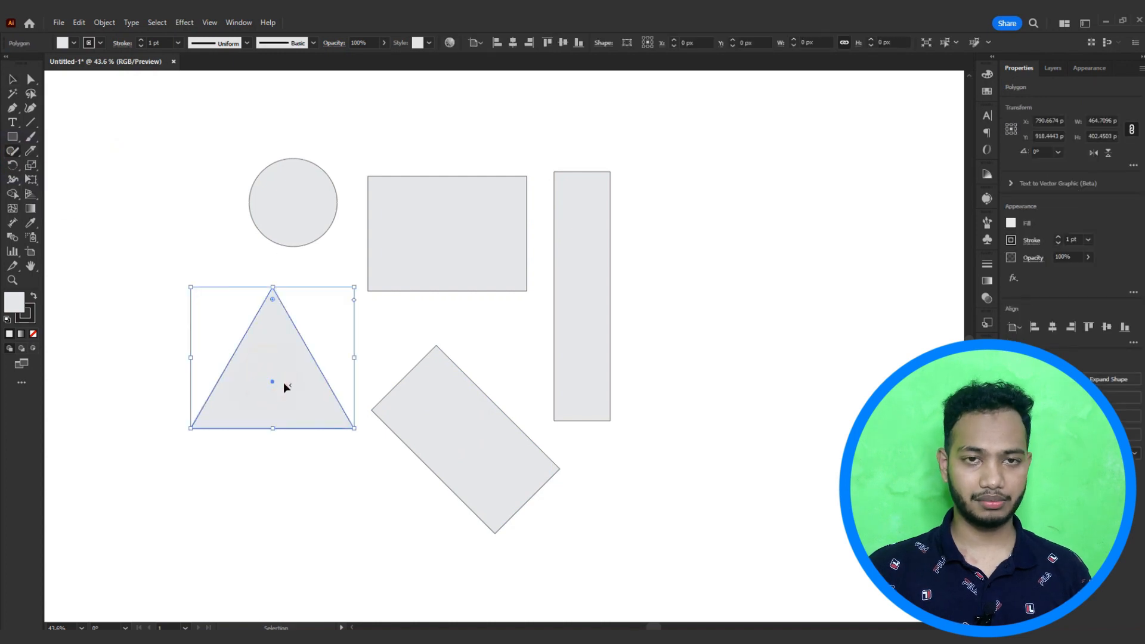
left_click_drag(284, 382, 271, 361)
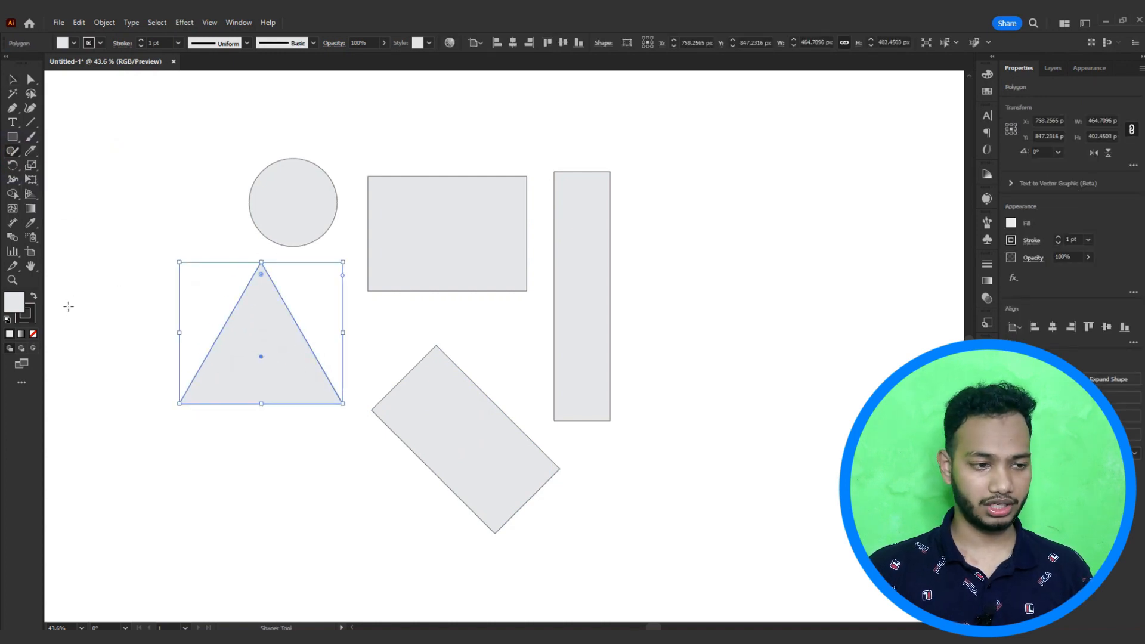
Step: Set the triangle's fill to red using the color picker
left_click(33, 335)
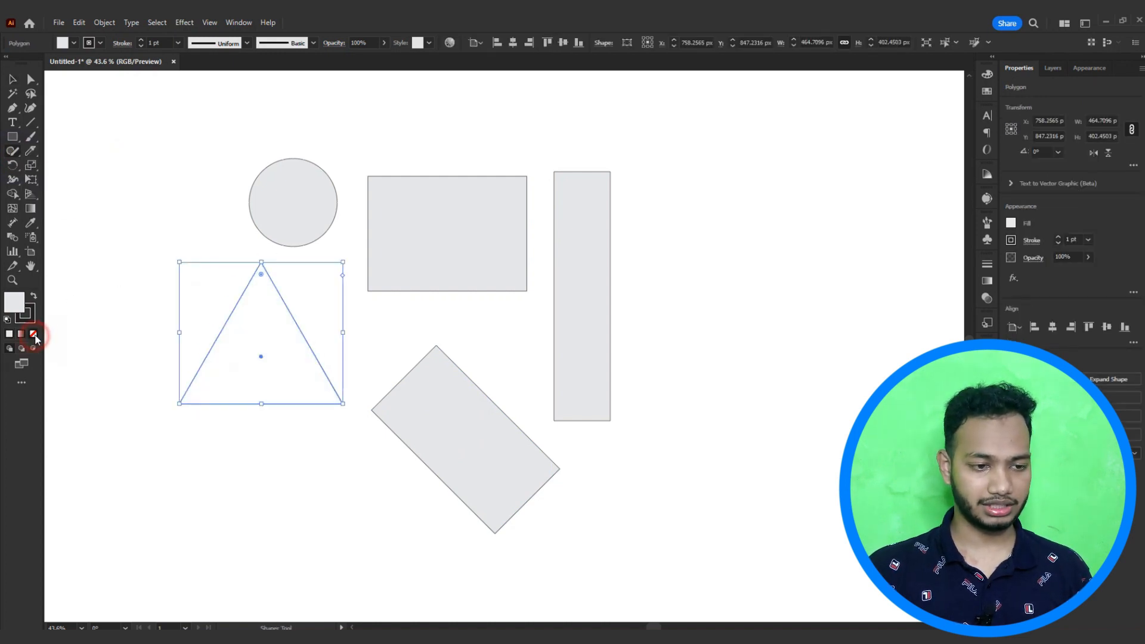
double_click(15, 303)
left_click(1110, 430)
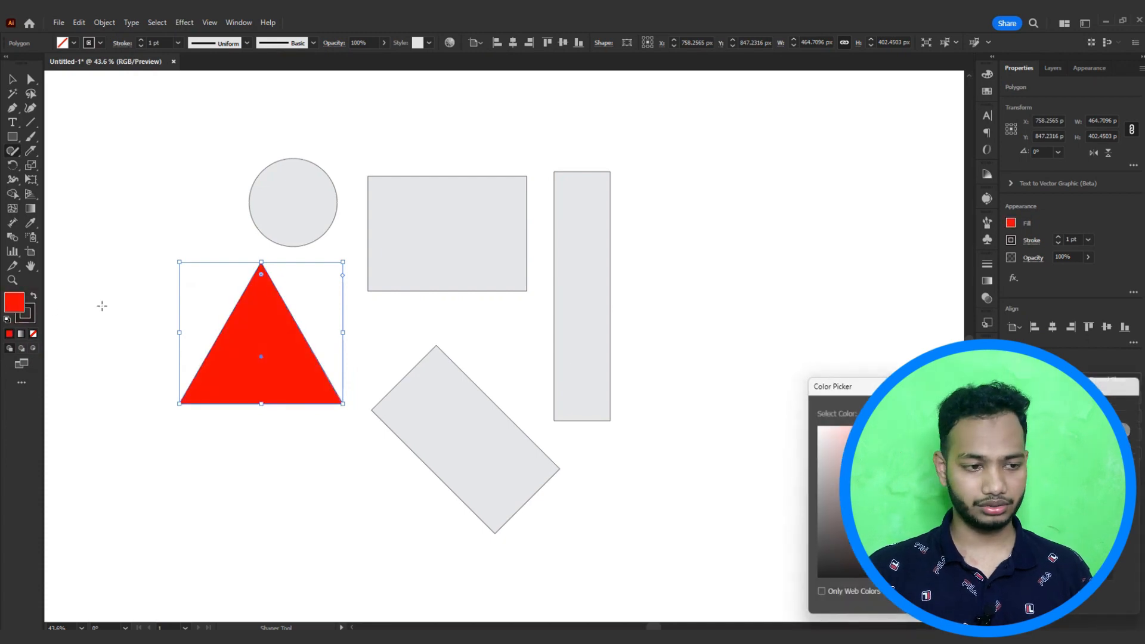
Step: Remove the triangle's stroke and deselect it
left_click(25, 318)
left_click(34, 335)
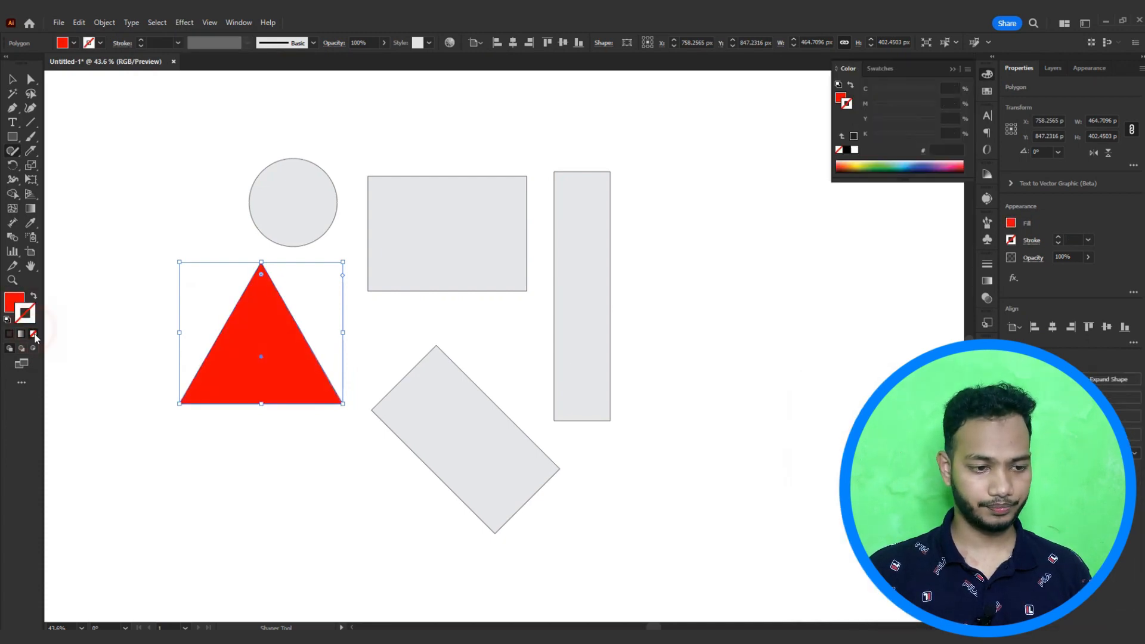
left_click(132, 298)
Step: Select all the shapes, clear them from the artboard, and switch to the Pencil tool
left_click_drag(142, 162, 703, 524)
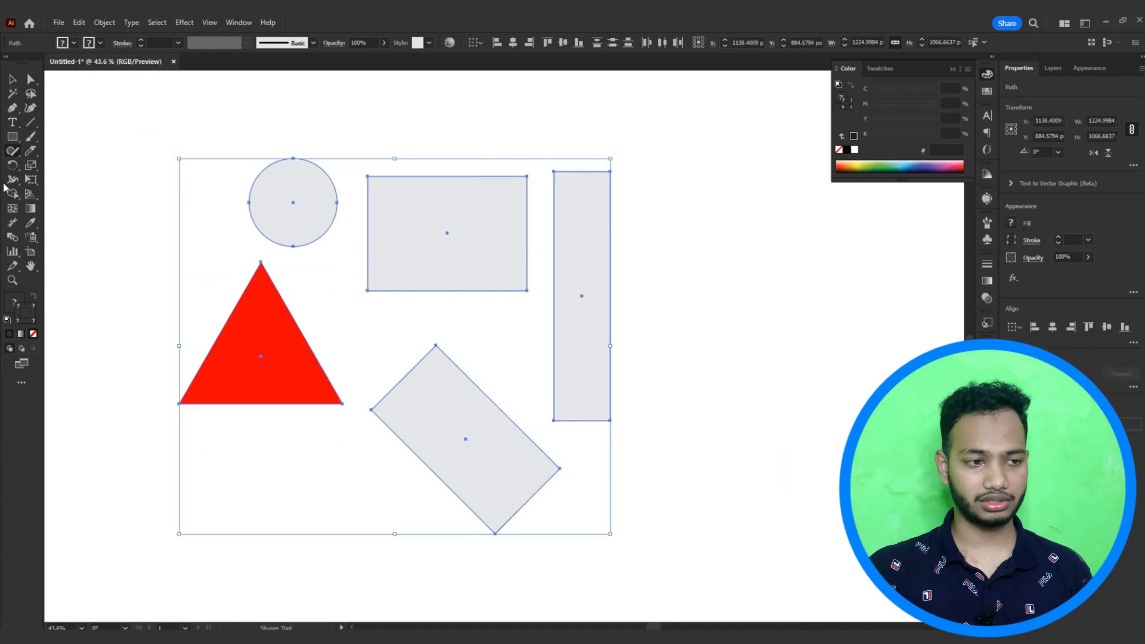
right_click(16, 152)
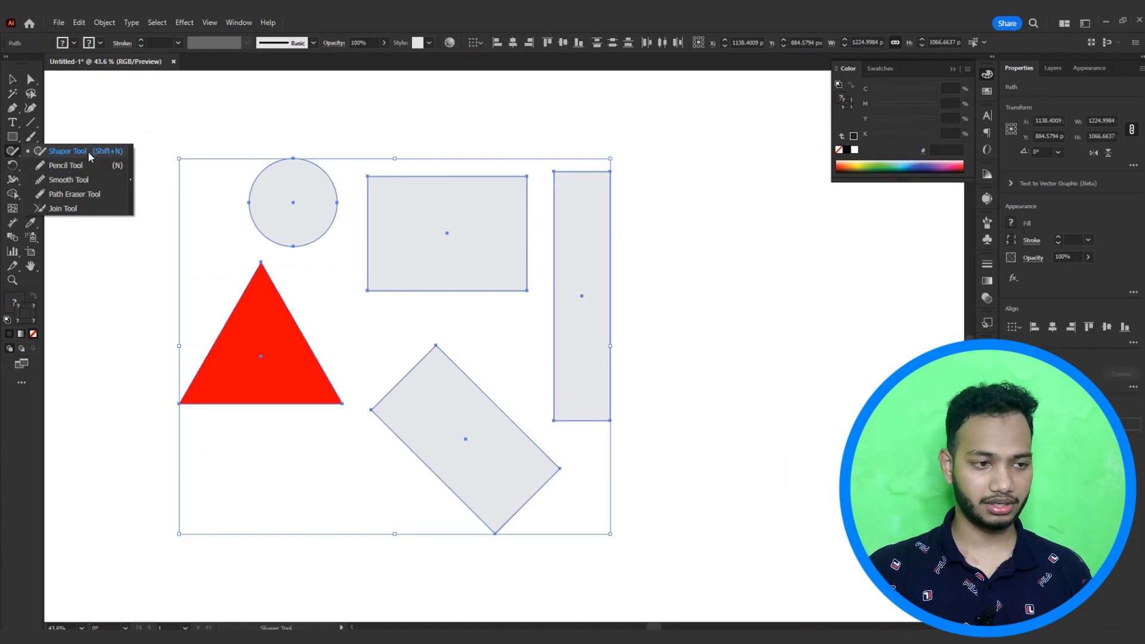
left_click(88, 153)
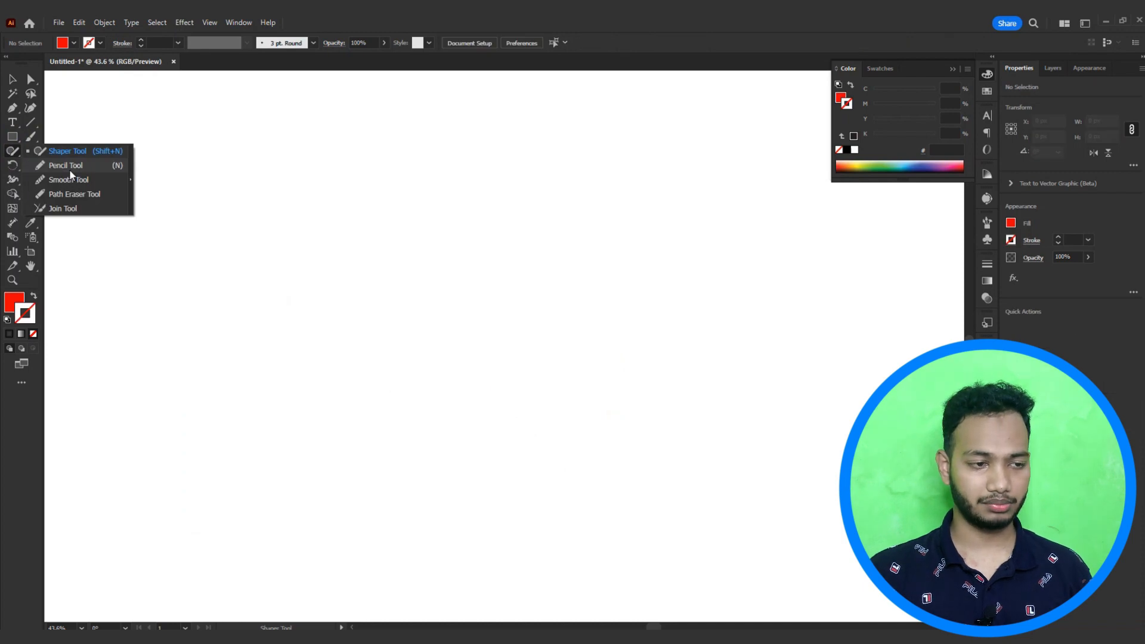
left_click(70, 167)
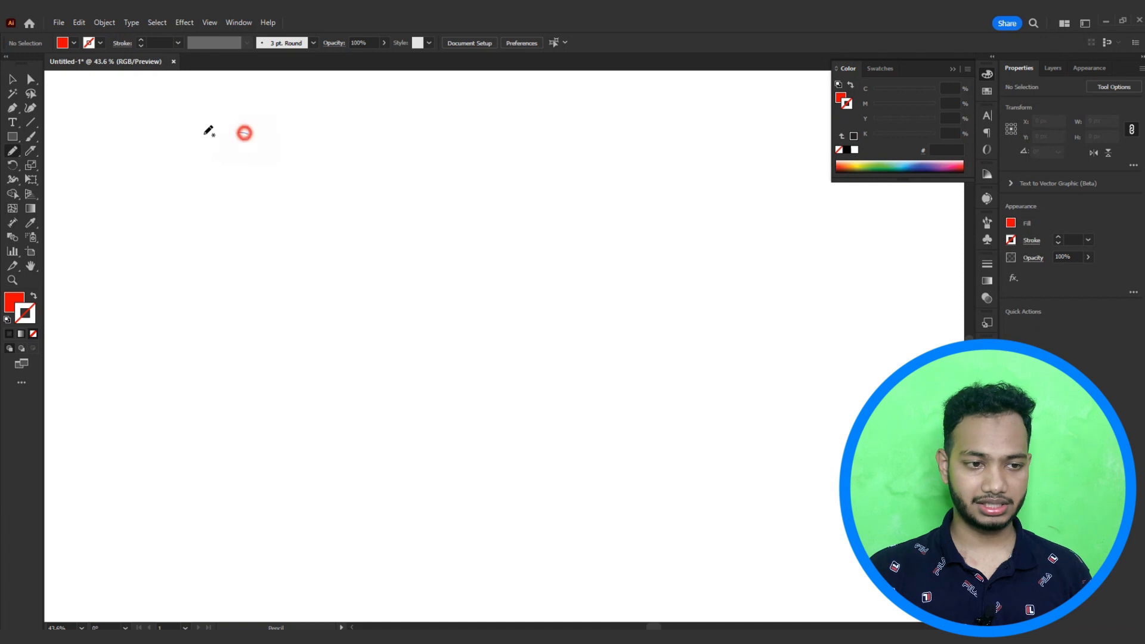
Step: Draw a long S-shaped curve with the Pencil tool and give it a black 1 pt stroke
mouse_move(246, 134)
left_mouse_down()
mouse_move(151, 391)
mouse_move(318, 307)
left_mouse_up()
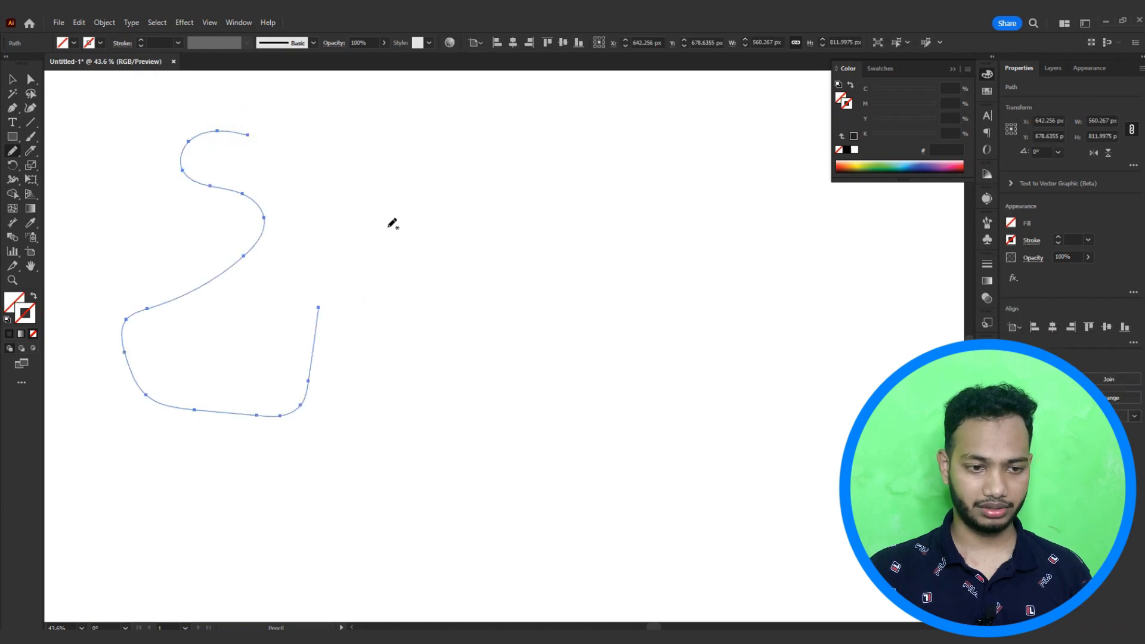
left_click(10, 334)
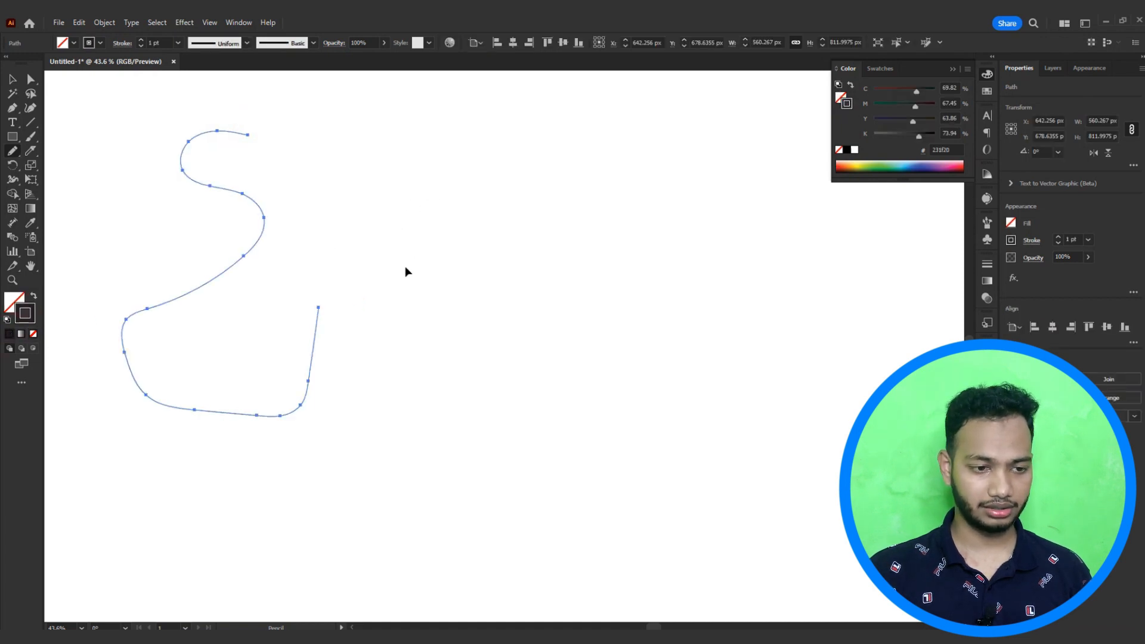
left_click(403, 265)
Step: Draw a closed, rounded blob shape to the right of the S-curve with the Pencil tool
left_click_drag(435, 210, 374, 349)
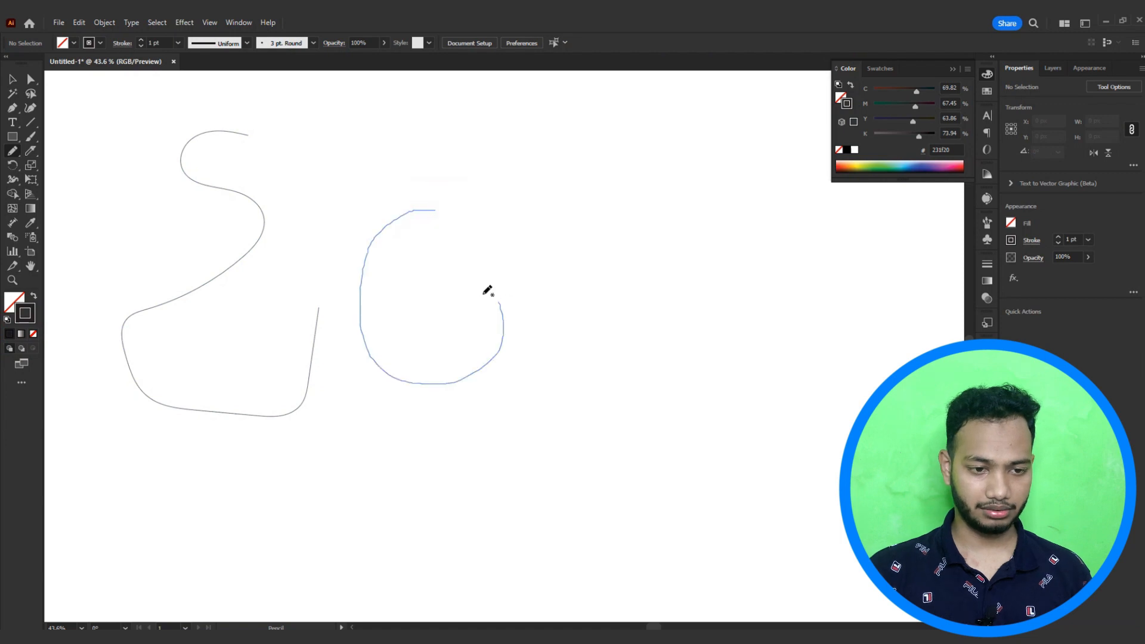
left_click_drag(420, 219, 433, 211)
left_click(523, 237, "ctrl")
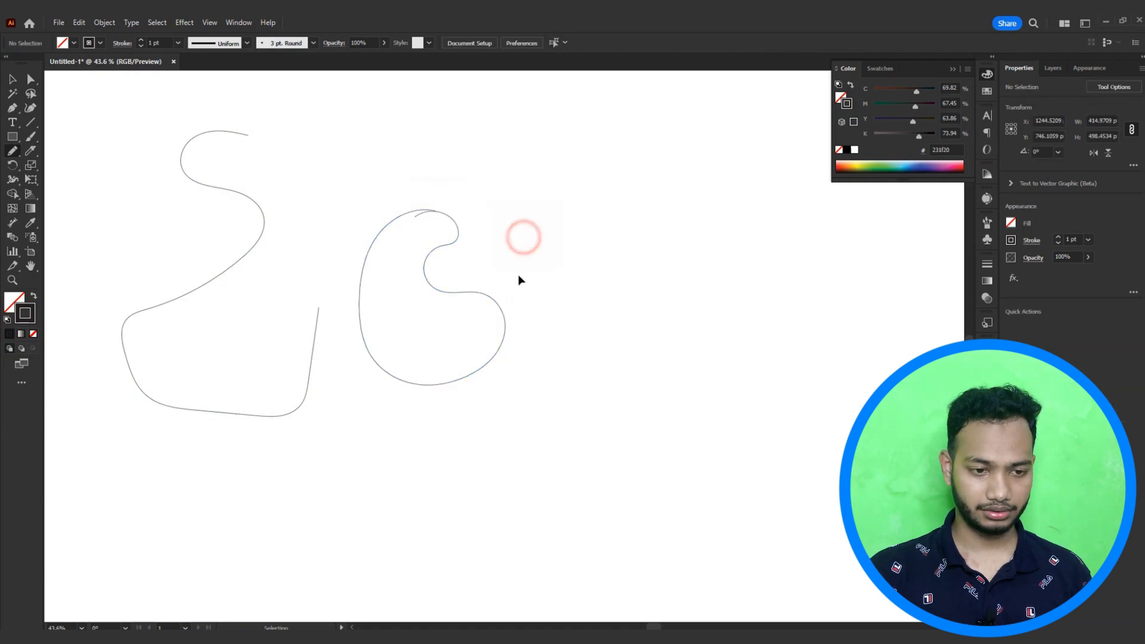
mouse_move(495, 303)
left_mouse_down()
mouse_move(549, 280)
mouse_move(515, 288)
mouse_move(449, 268)
mouse_move(467, 239)
left_mouse_up()
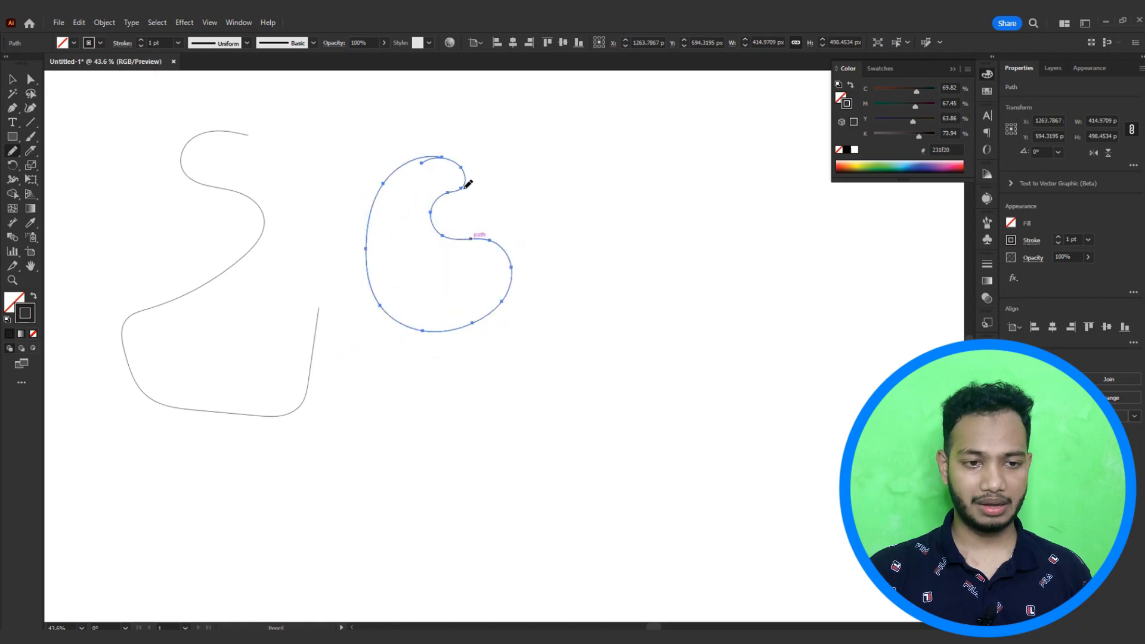
Step: Draw another closed, wavy shape further to the right with the Pencil tool
left_click_drag(446, 186, 489, 187)
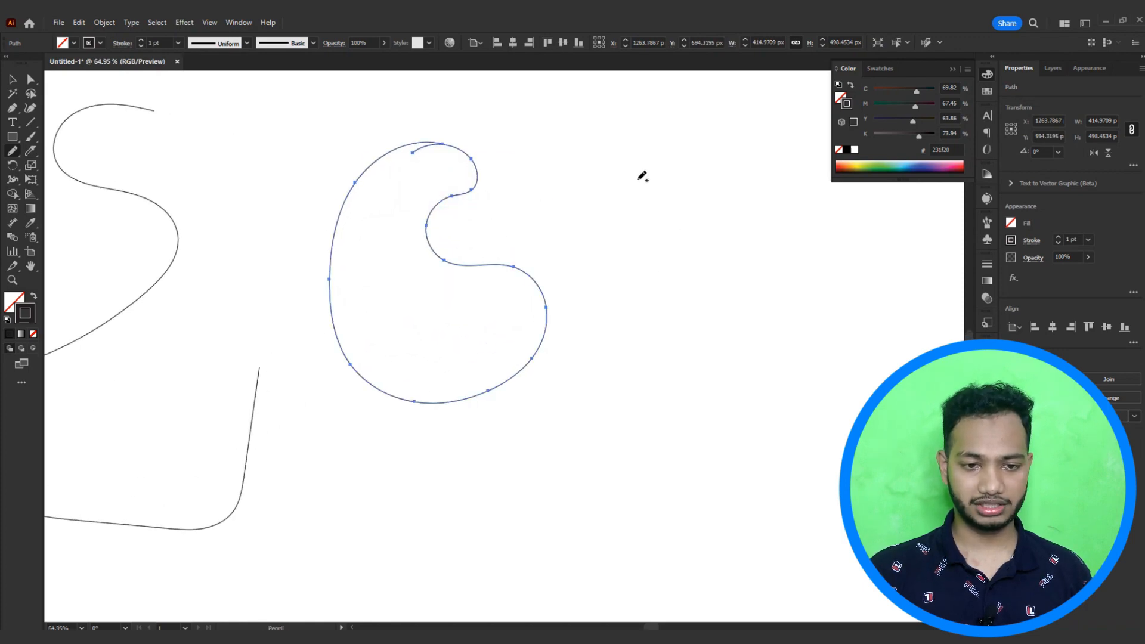
mouse_move(595, 155)
left_mouse_down()
mouse_move(612, 375)
mouse_move(733, 416)
mouse_move(668, 222)
left_mouse_up()
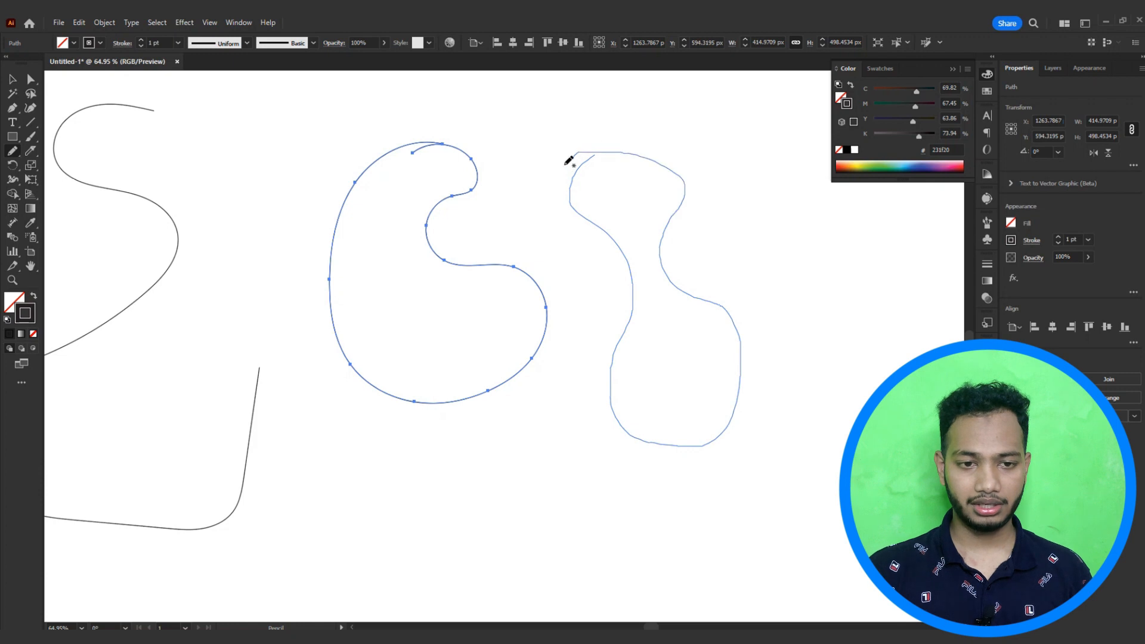
left_click_drag(569, 161, 565, 164)
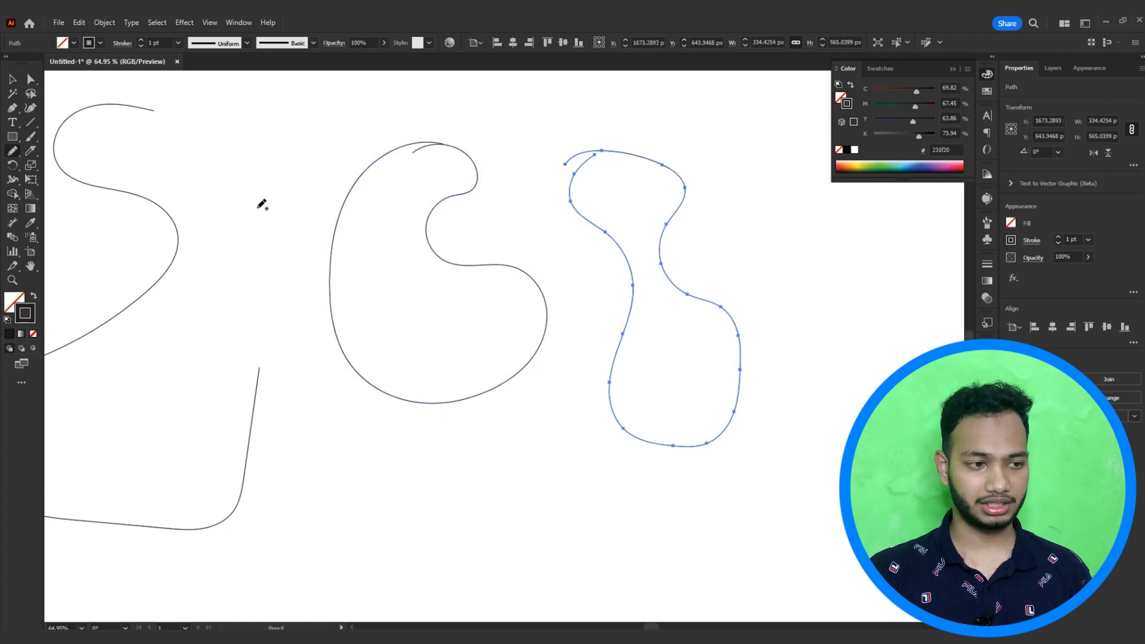
Step: Move the Pencil tool's Fidelity slider toward Accurate in the Pencil Tool Options
double_click(12, 152)
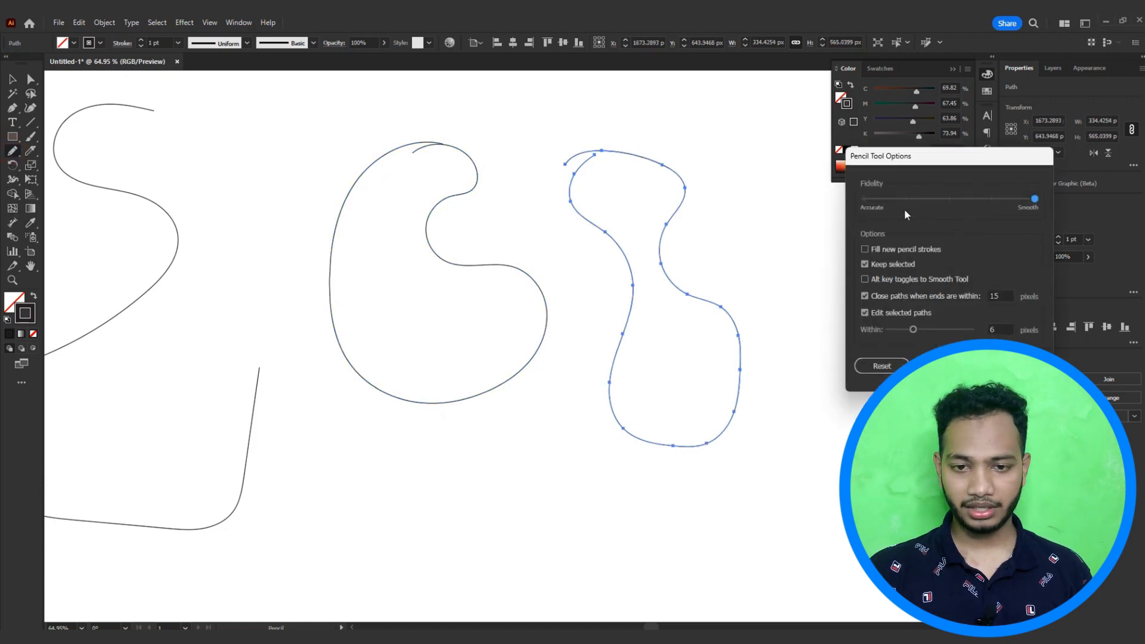
left_click(939, 172)
left_click_drag(903, 163, 676, 157)
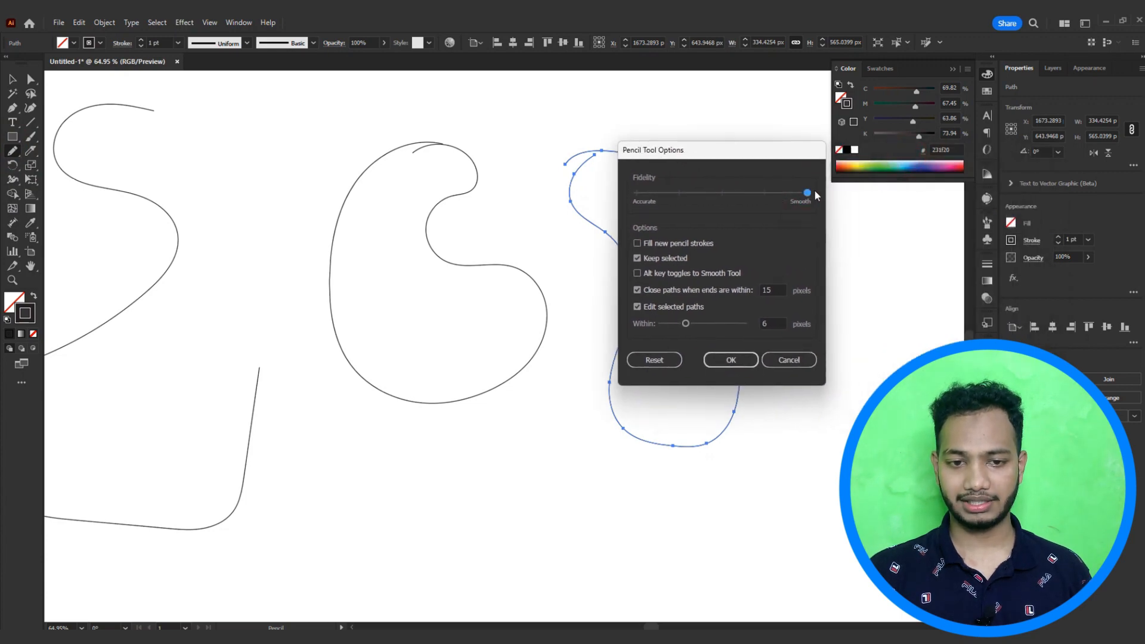
left_click_drag(814, 189, 672, 195)
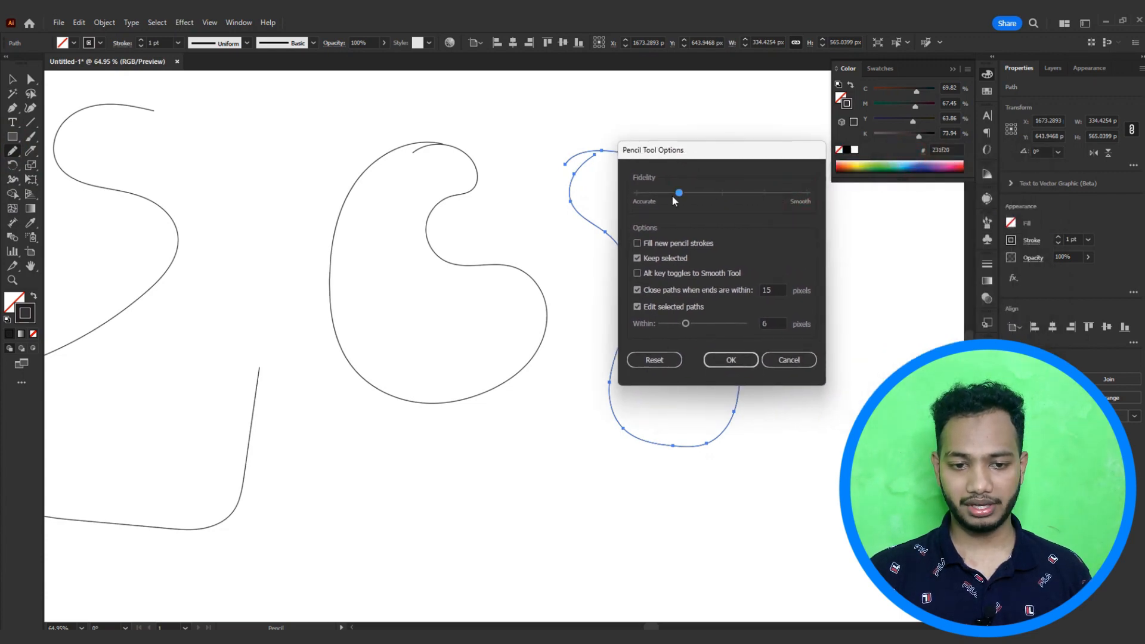
left_click(730, 359)
Step: Draw a closed, irregular shape below the blob with the more accurate Pencil setting
scroll(636, 432, "down", 3)
mouse_move(550, 297)
left_mouse_down()
mouse_move(456, 430)
mouse_move(527, 468)
mouse_move(515, 347)
mouse_move(561, 298)
left_mouse_up()
key("ctrl")
left_click_drag(569, 414, 614, 406)
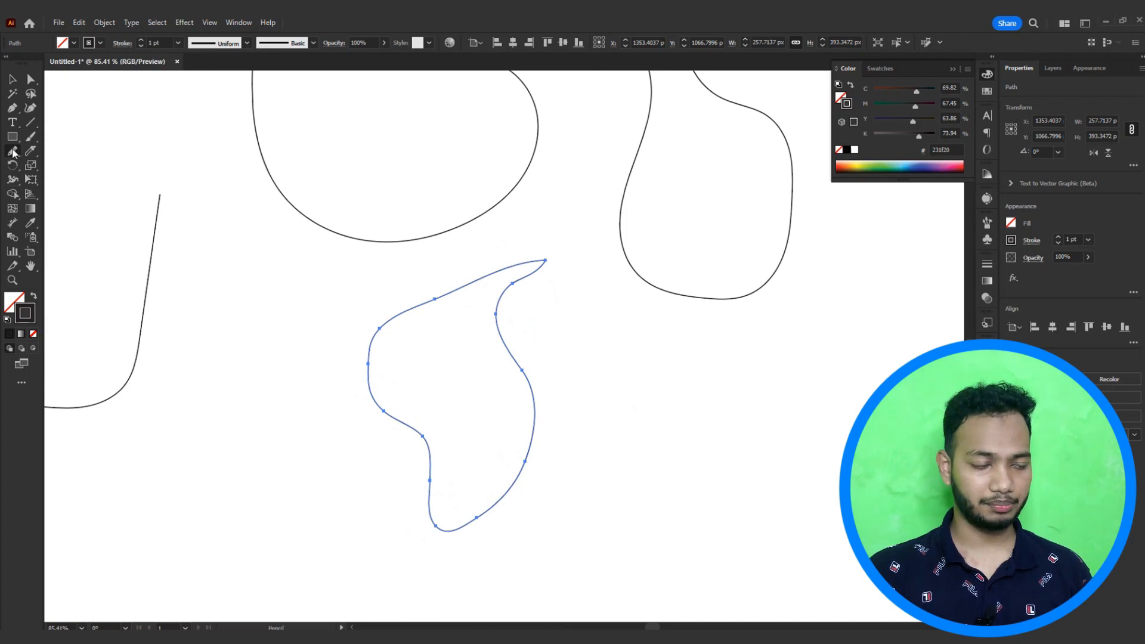
Step: Set the Pencil tool's Fidelity to Smooth and draw a curved stroke below the wavy shape
double_click(12, 153)
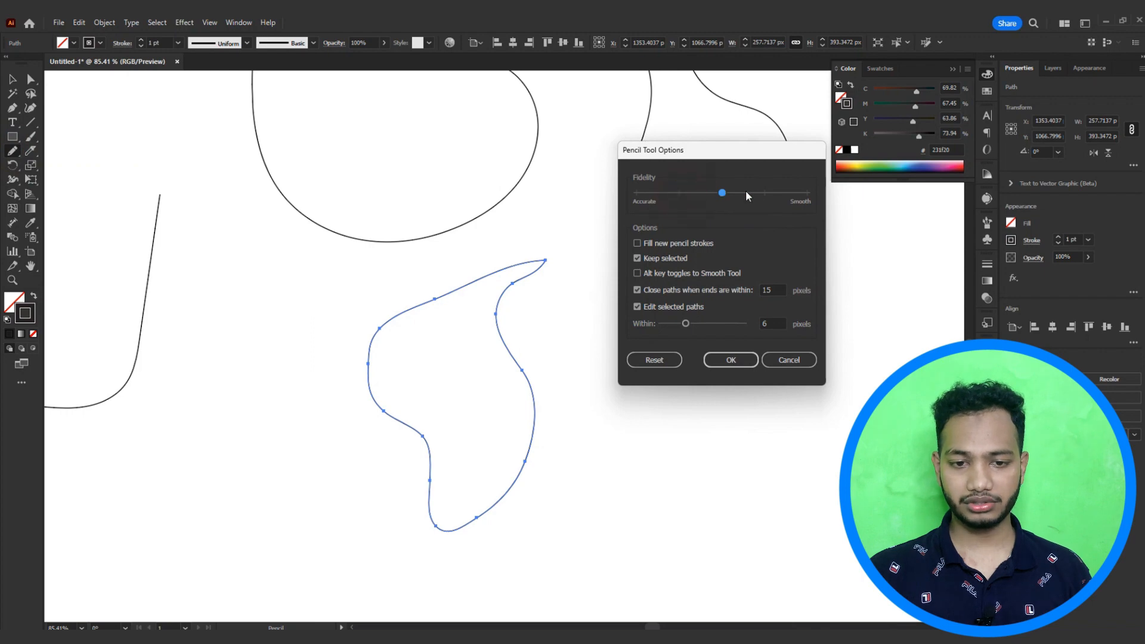
left_click(807, 193)
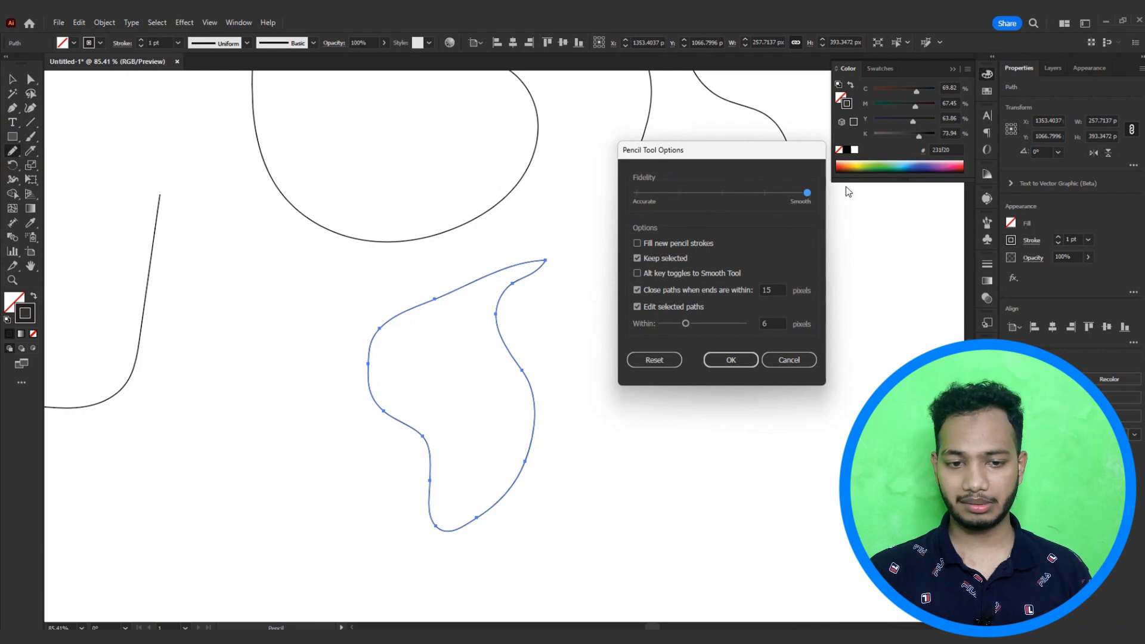
left_click(732, 360)
left_click_drag(742, 319, 610, 363)
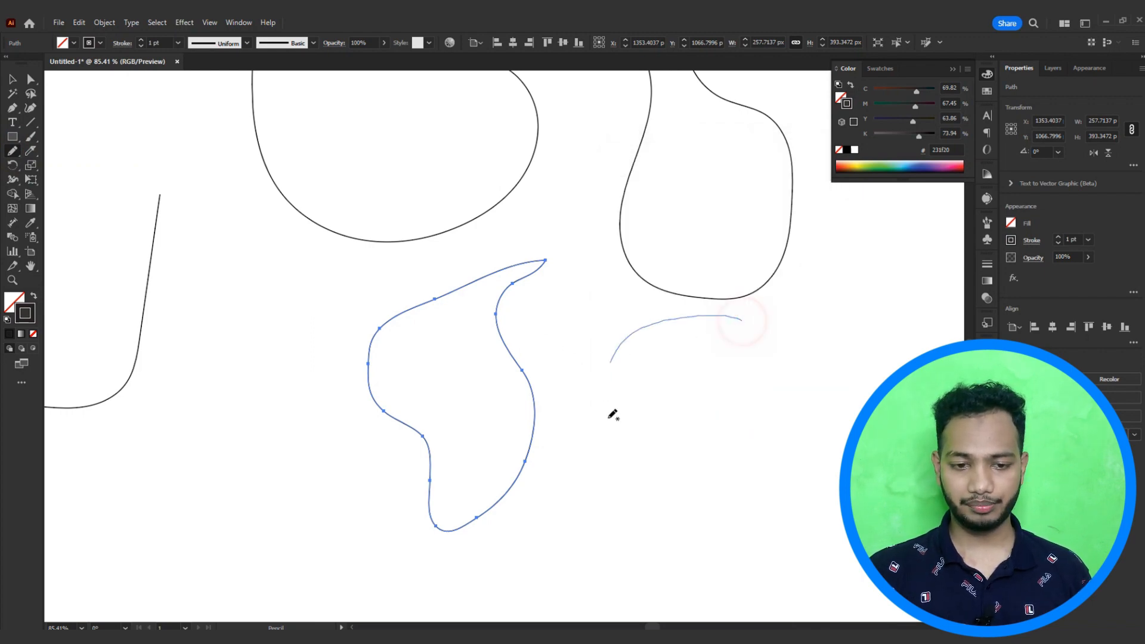
Step: Draw two more closed, rounded shapes with the Pencil tool, one at the right and one at the left
mouse_move(612, 414)
left_mouse_down()
mouse_move(700, 454)
mouse_move(691, 364)
mouse_move(740, 372)
mouse_move(740, 316)
left_mouse_up()
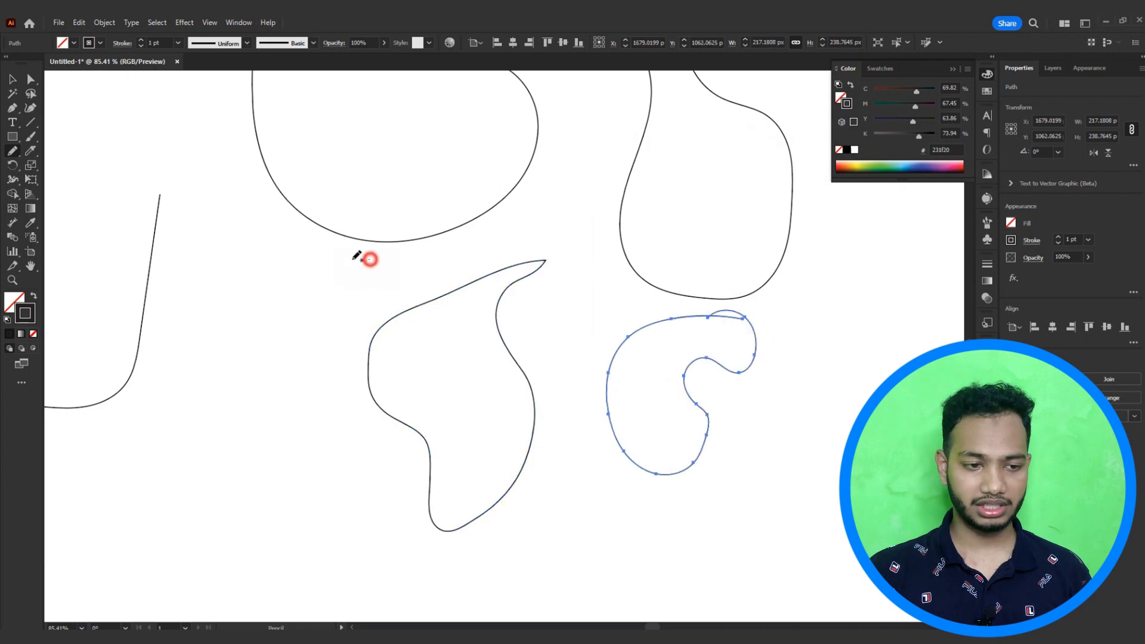
mouse_move(369, 259)
left_mouse_down()
mouse_move(211, 388)
mouse_move(271, 377)
mouse_move(307, 315)
mouse_move(360, 264)
left_mouse_up()
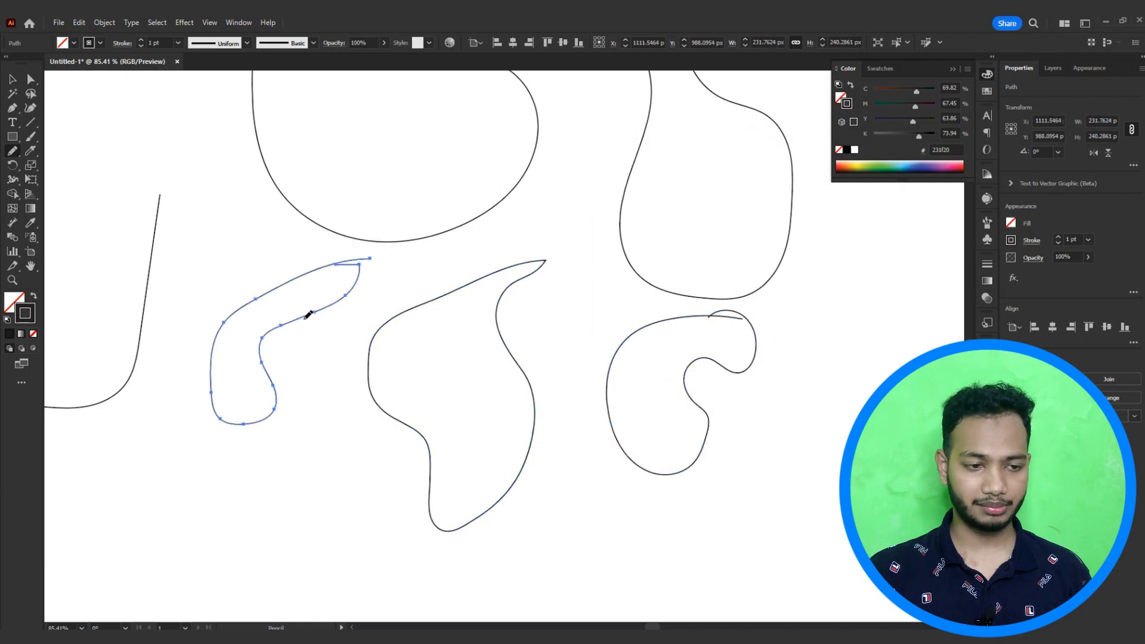
Step: Give the selected pencil shape's stroke a tapered width profile and a 2 pt weight
left_click(1028, 241)
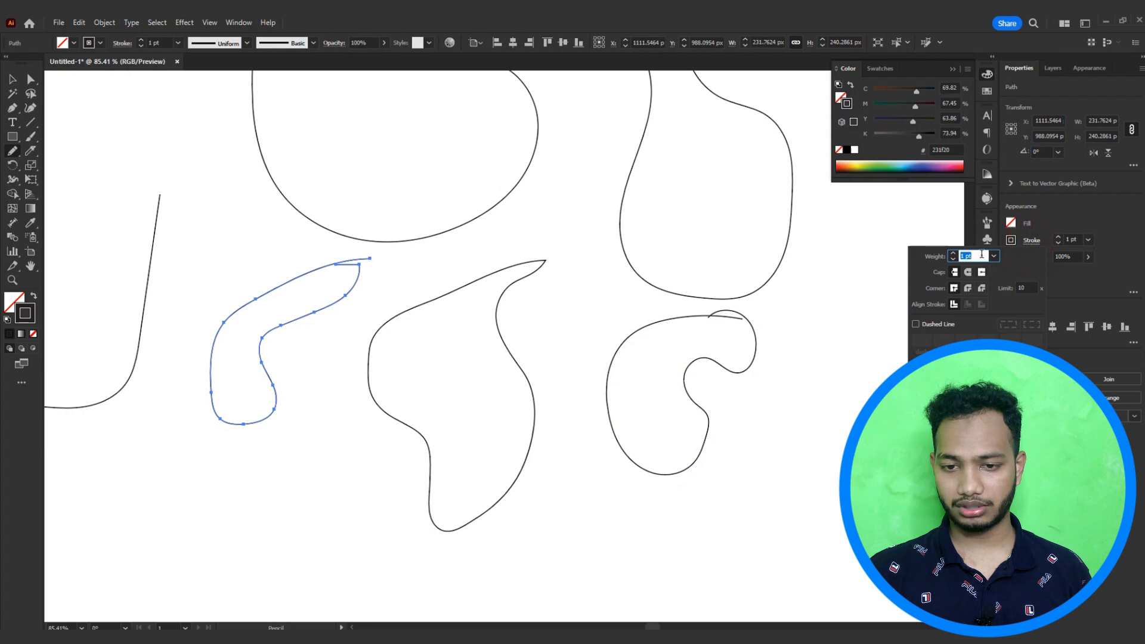
scroll(982, 255, "up", 9)
scroll(982, 255, "down", 9)
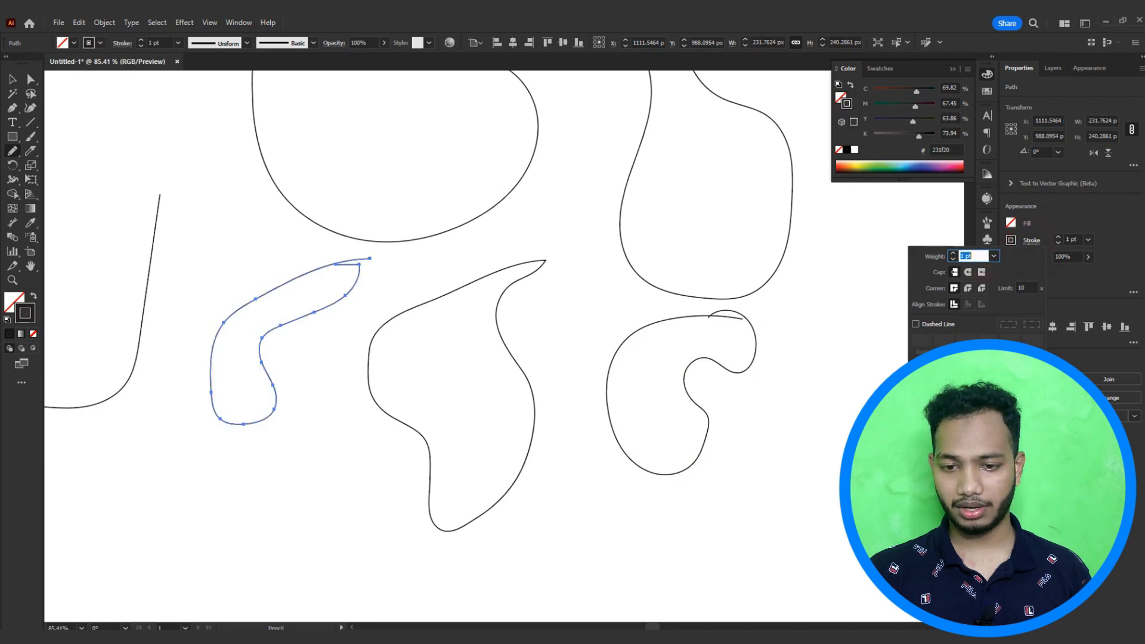
left_click(1006, 426)
left_click(973, 481)
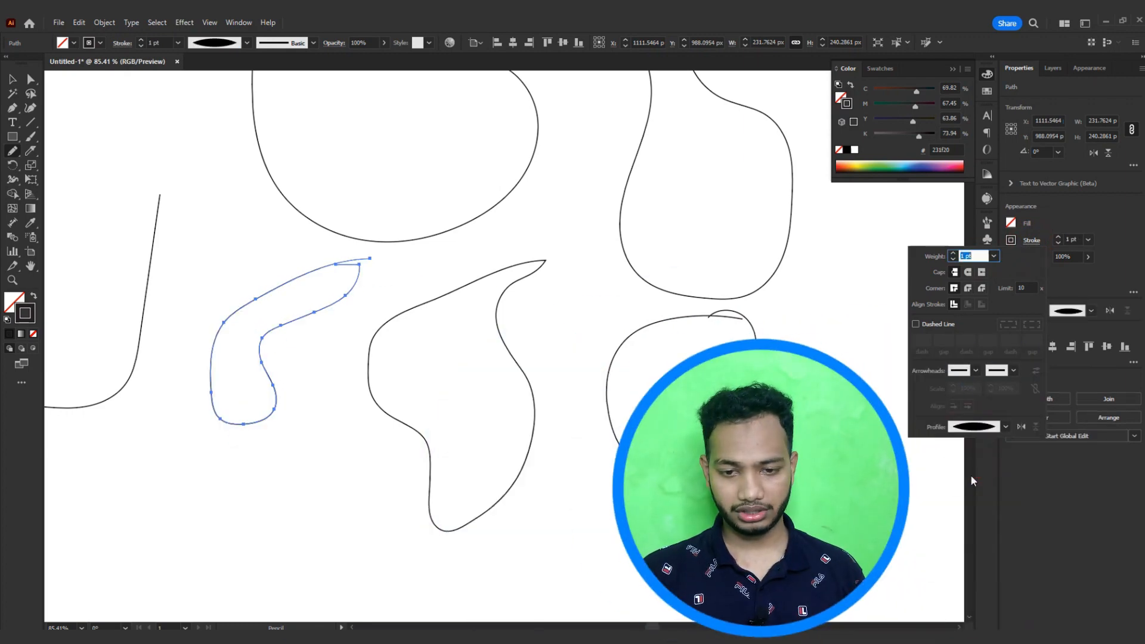
left_click(1006, 426)
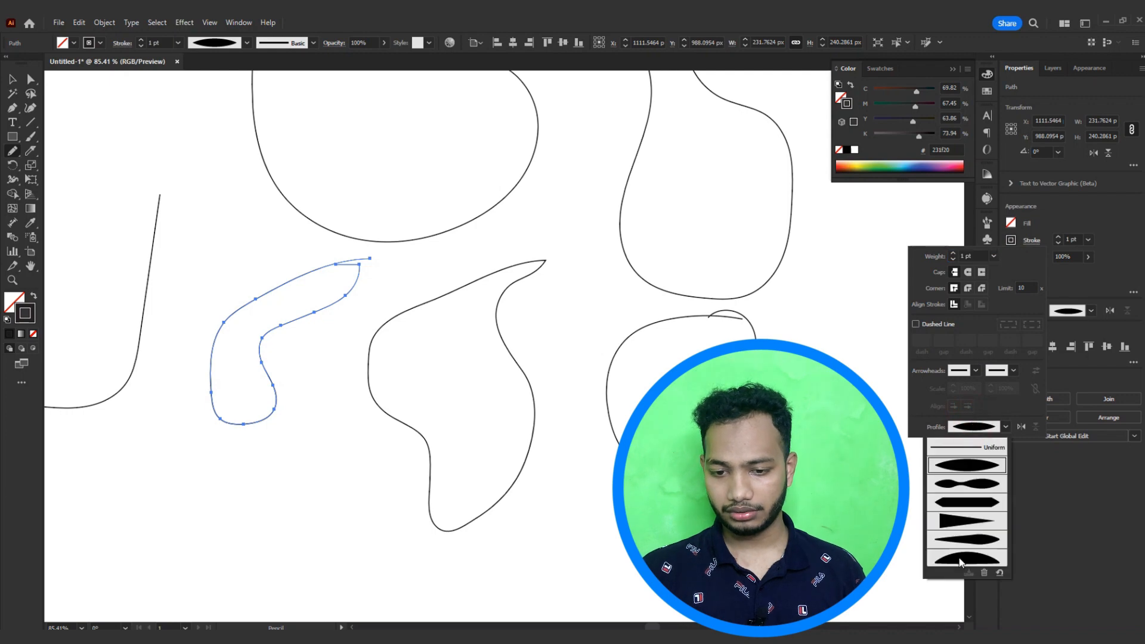
left_click(965, 540)
scroll(981, 255, "up", 1)
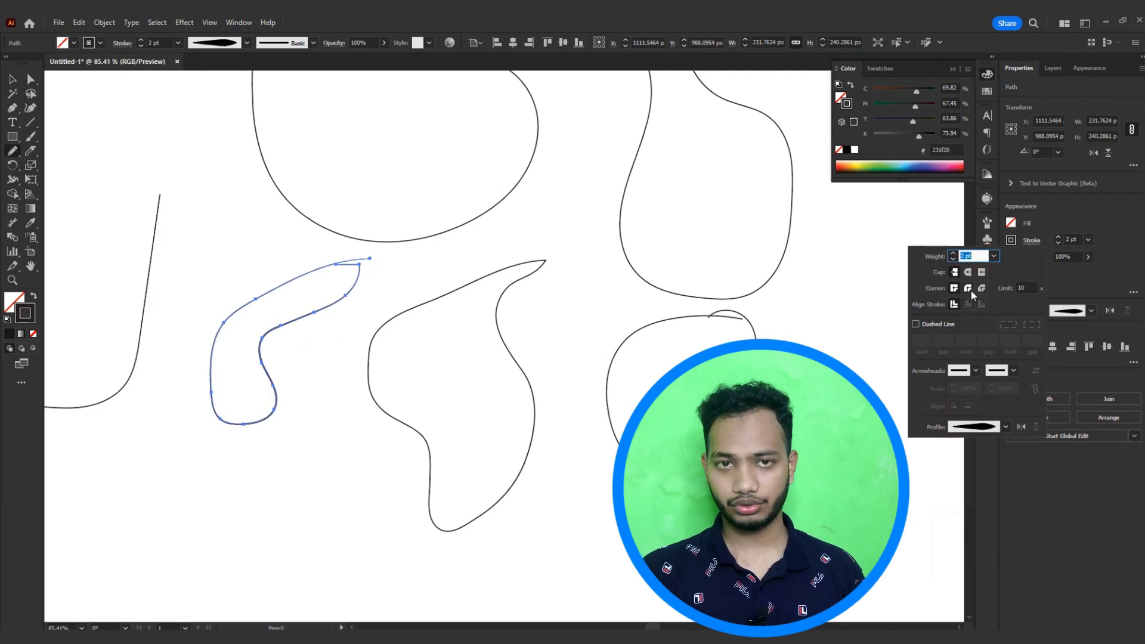
left_click(960, 427)
left_click(983, 518)
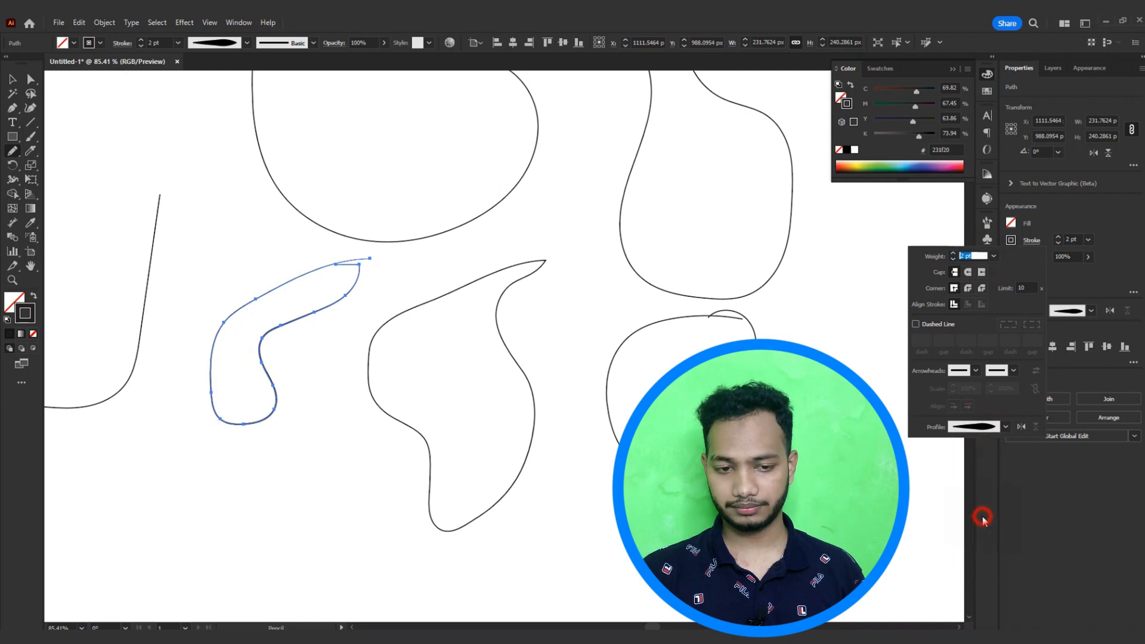
left_click(266, 225)
Step: Select all the drawn artwork and delete it to clear the artboard
key("v")
mouse_move(94, 145)
left_mouse_down()
mouse_move(215, 238)
mouse_move(824, 495)
left_mouse_up()
key("Delete")
key("n")
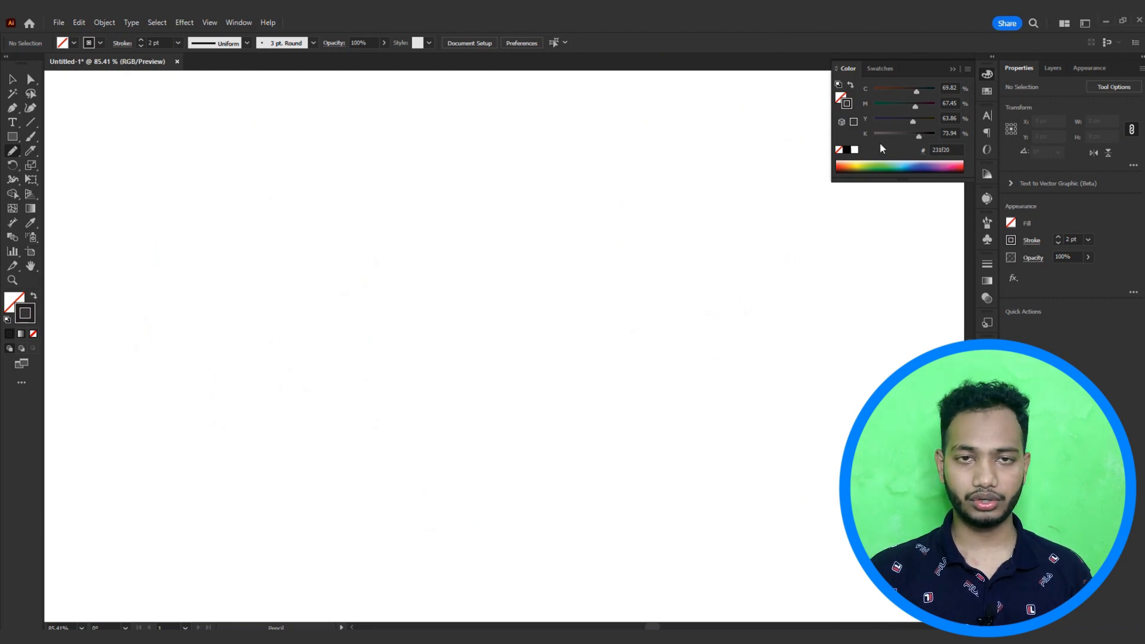
right_click(12, 151)
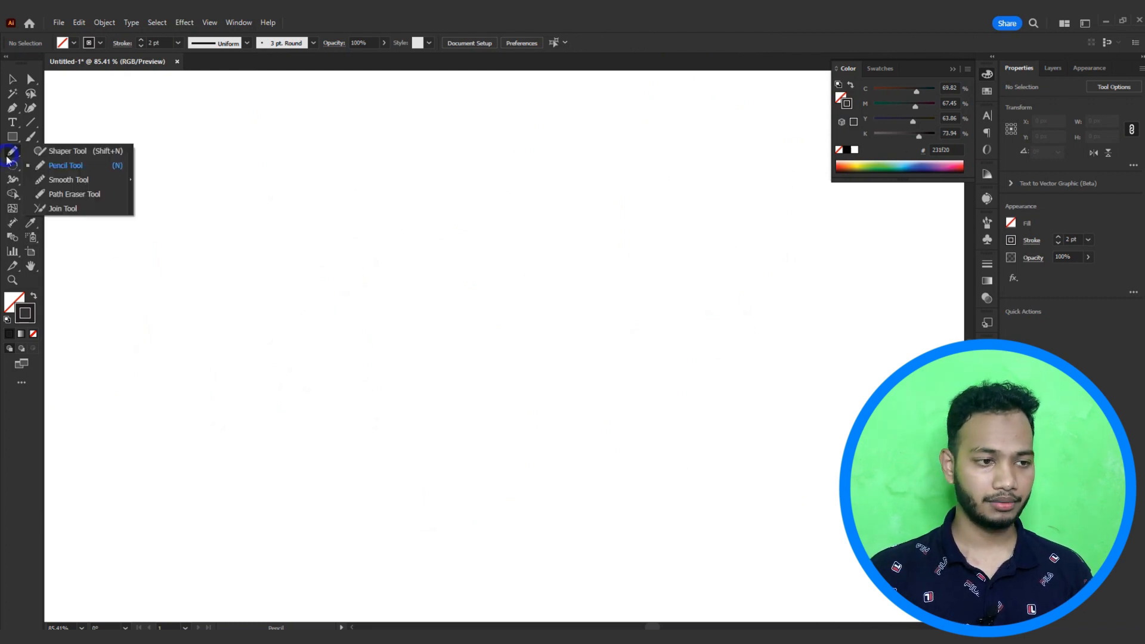
left_click(69, 180)
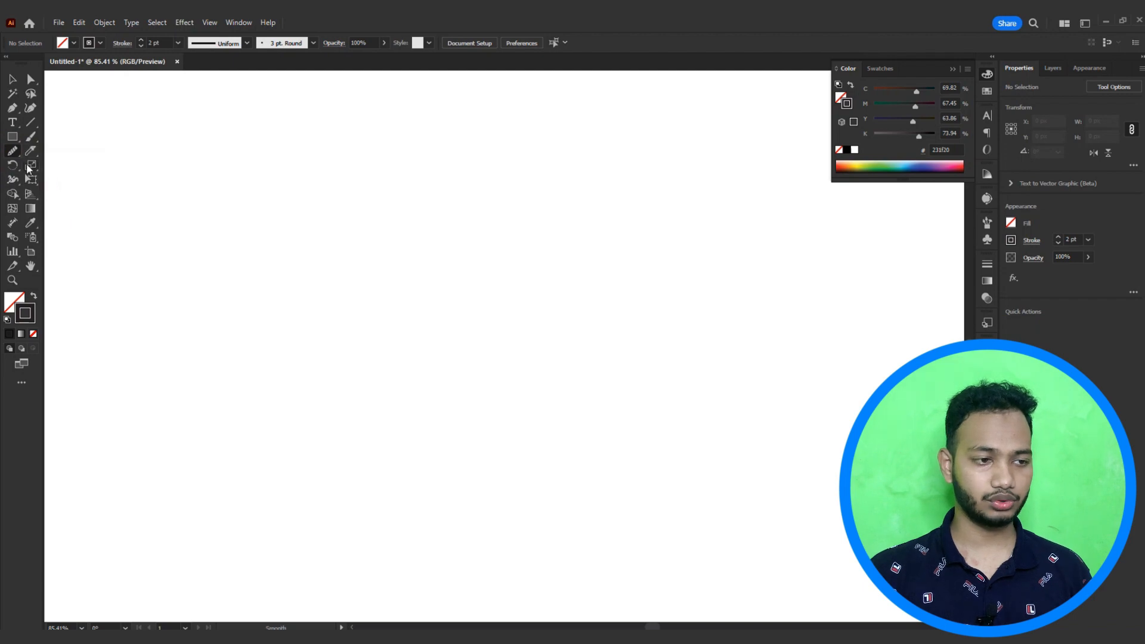
Step: Draw a closed, curvy animal-like shape with the Pen tool, dragging out curved anchor points
left_click(15, 110)
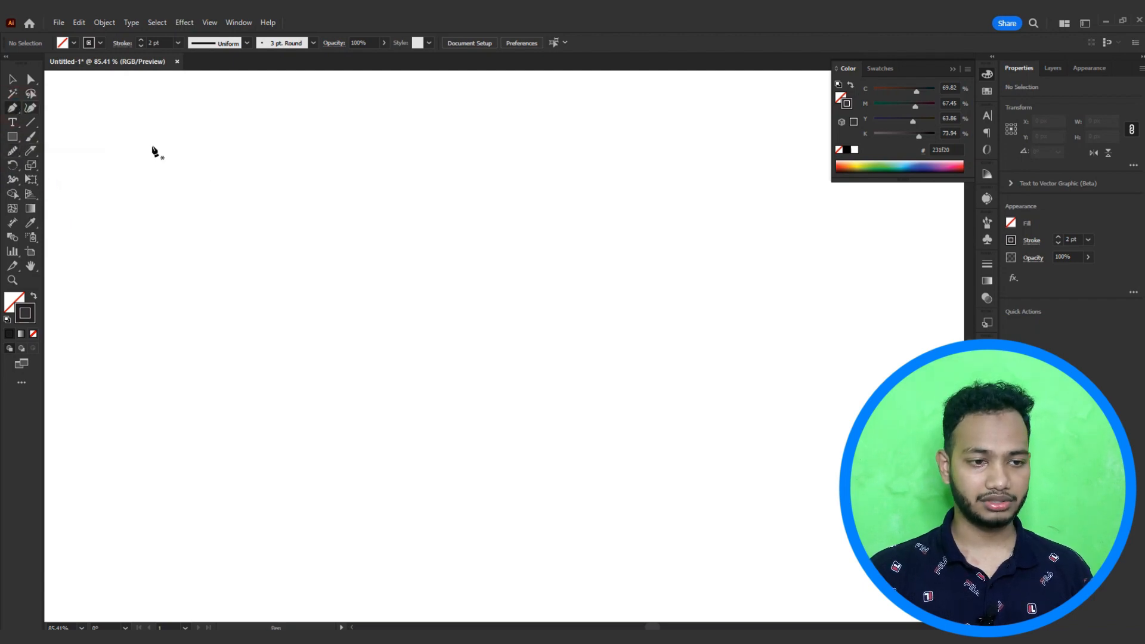
left_click(162, 221)
left_click_drag(299, 205, 349, 266)
left_click_drag(435, 235, 470, 204)
left_click_drag(544, 281, 520, 345)
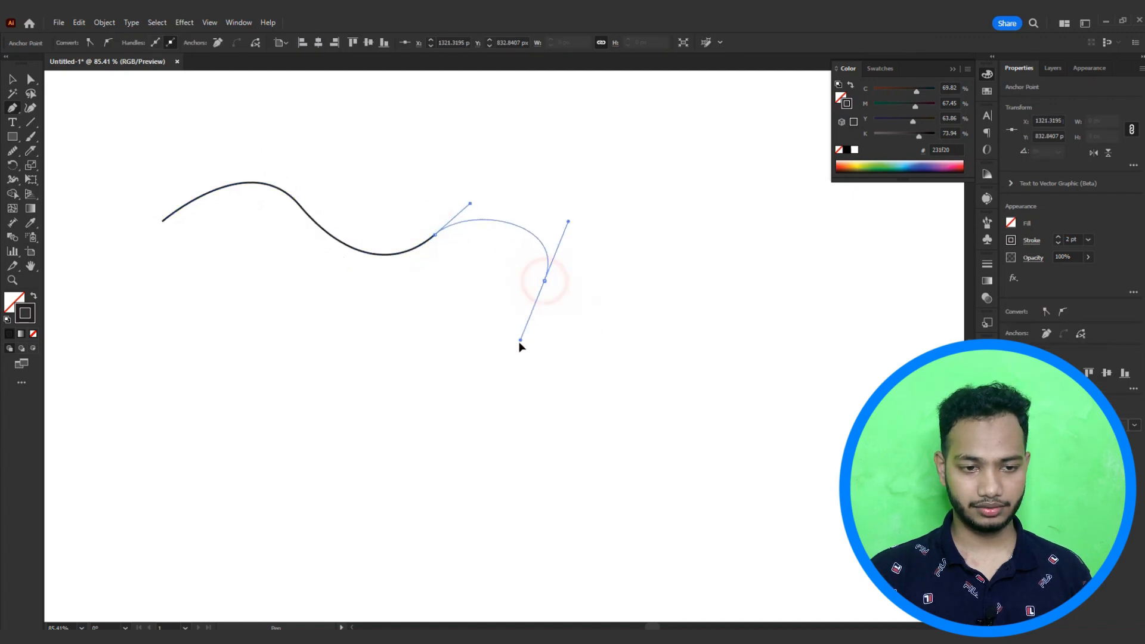
left_click_drag(395, 394, 328, 368)
left_click(332, 306)
left_click_drag(233, 323, 212, 381)
left_click_drag(162, 379, 152, 341)
left_click(209, 285)
left_click_drag(144, 277, 123, 296)
left_click_drag(128, 245, 135, 234)
left_click(163, 221)
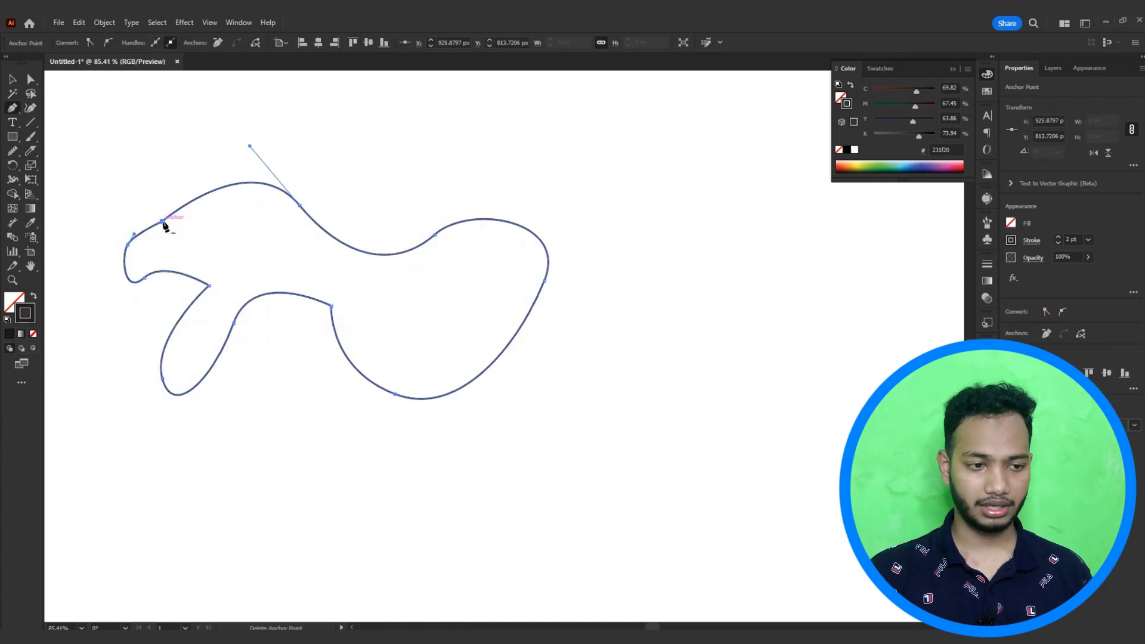
left_click(146, 206, "ctrl")
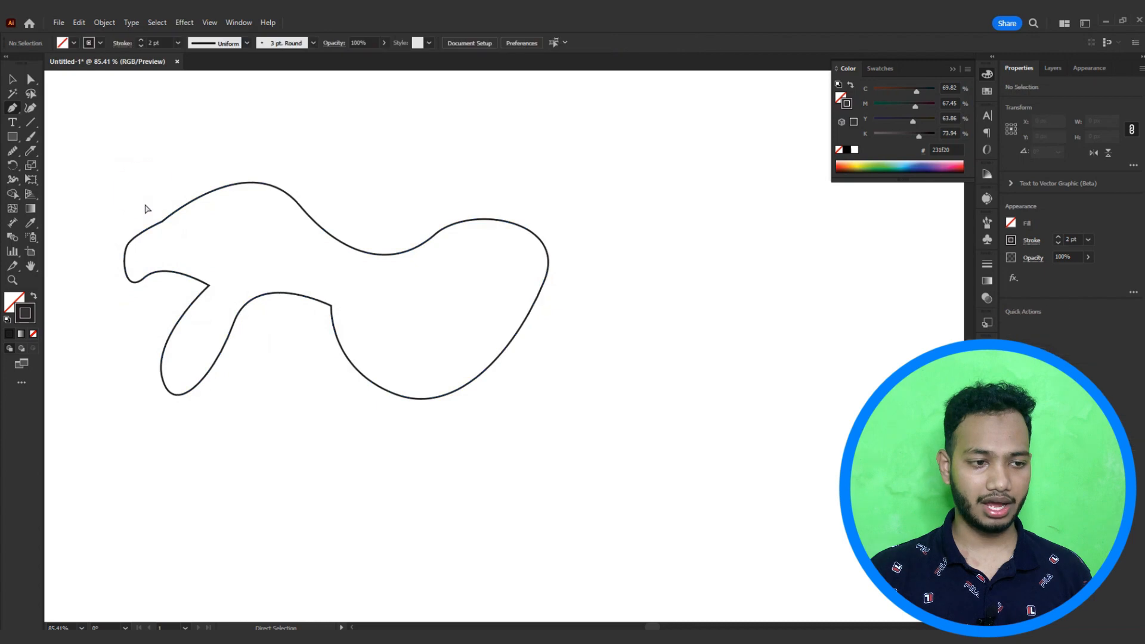
Step: Smooth the pen-drawn shape's outline with the Smooth tool, going over its lower and upper curves
left_click(11, 153)
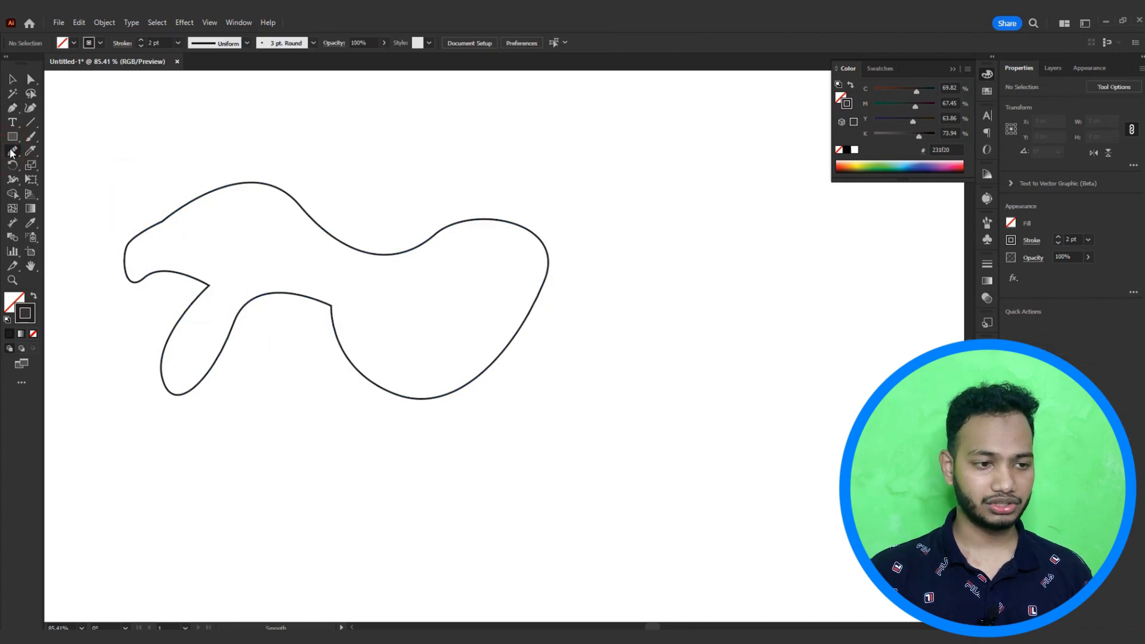
left_click_drag(148, 214, 294, 223)
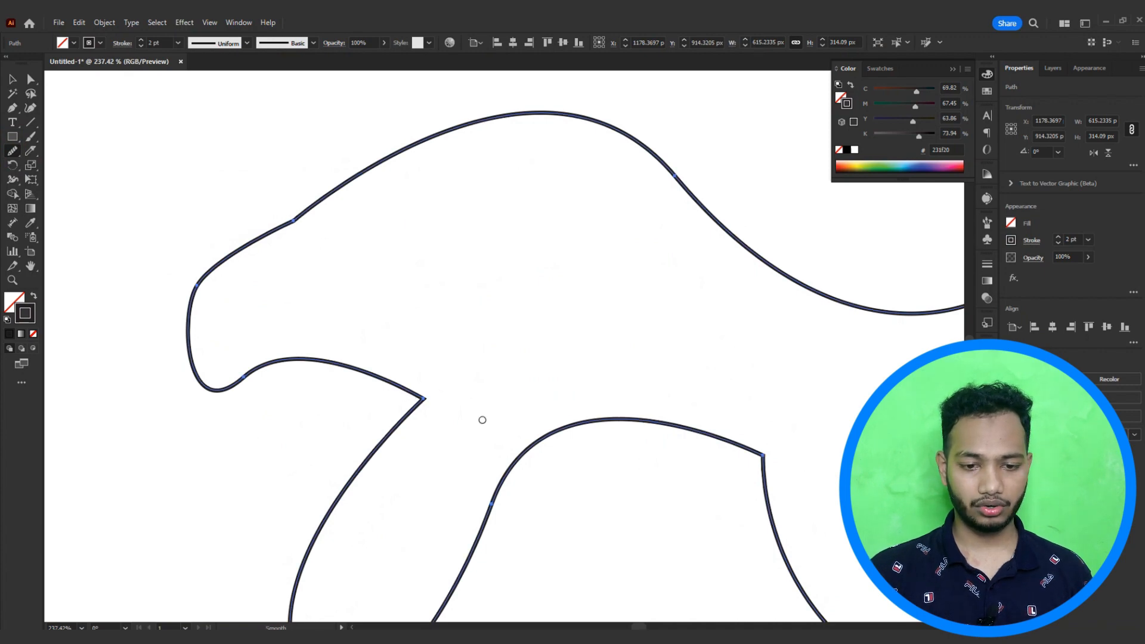
left_click_drag(740, 496, 491, 316)
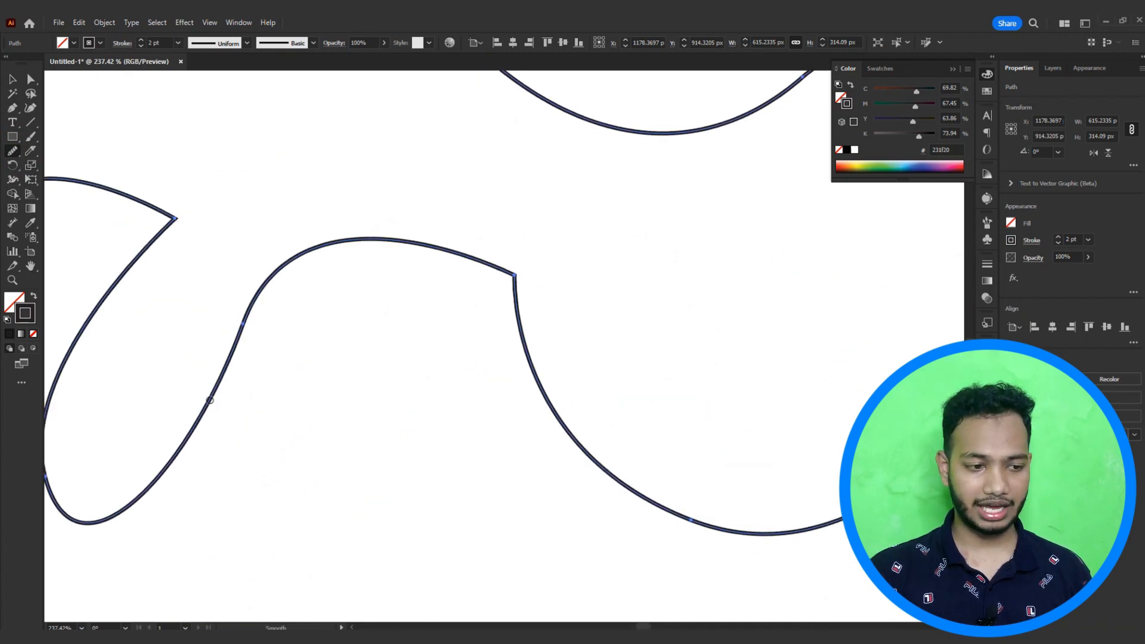
left_click_drag(167, 422, 310, 388)
scroll(570, 274, "down", 4)
left_click_drag(628, 275, 508, 311)
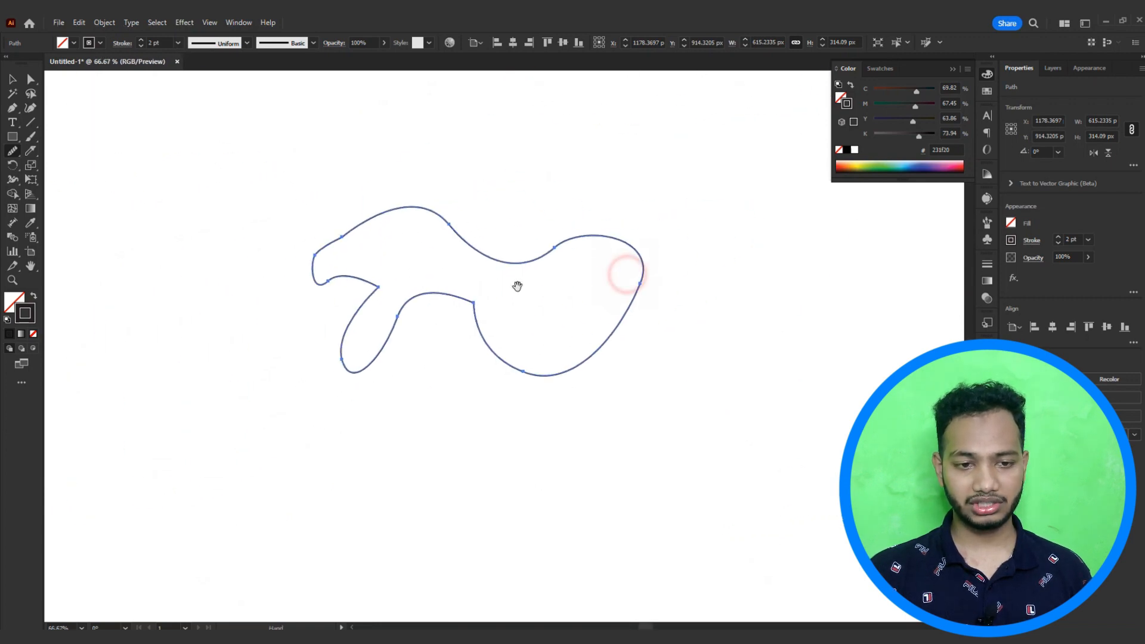
scroll(537, 260, "up", 4)
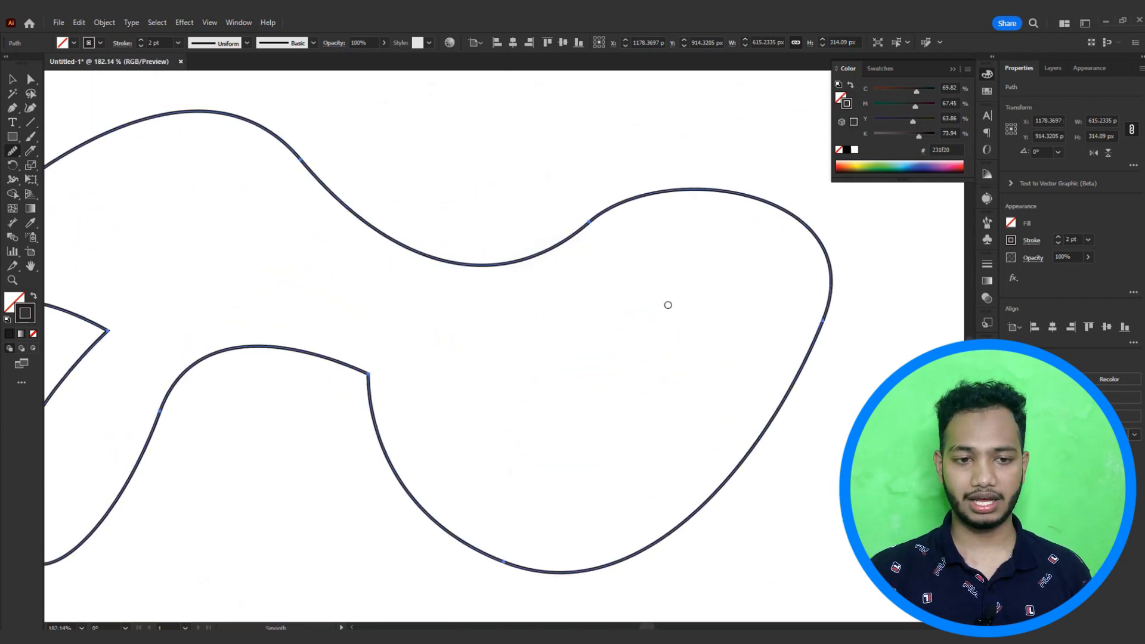
left_click_drag(338, 244, 688, 200)
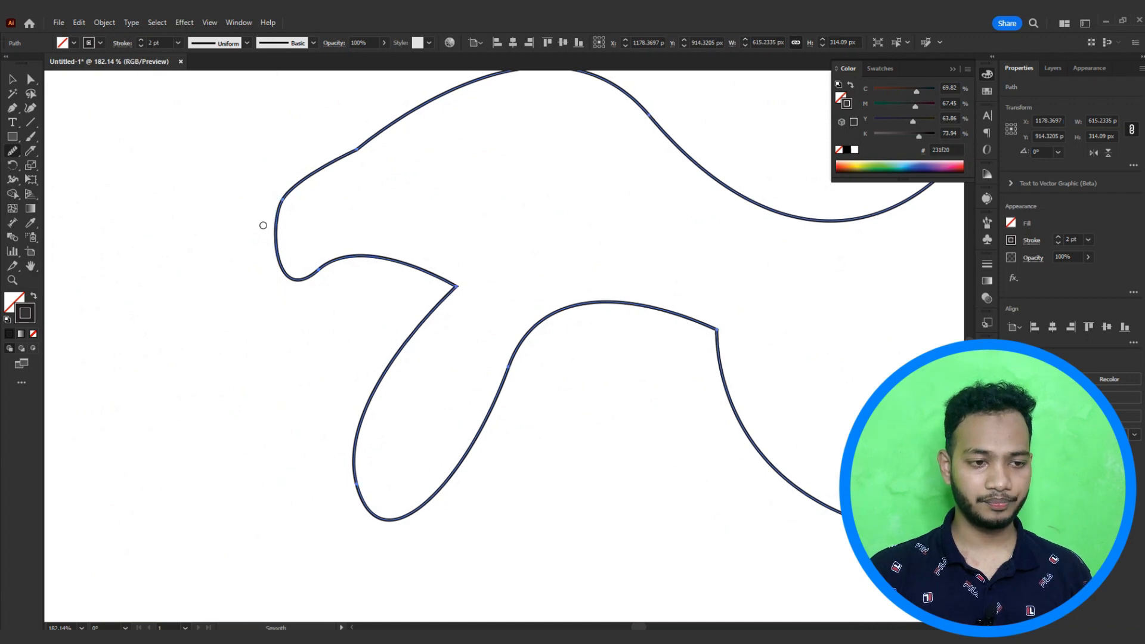
mouse_move(354, 154)
left_mouse_down()
mouse_move(330, 159)
mouse_move(426, 109)
mouse_move(382, 125)
mouse_move(326, 178)
left_mouse_up()
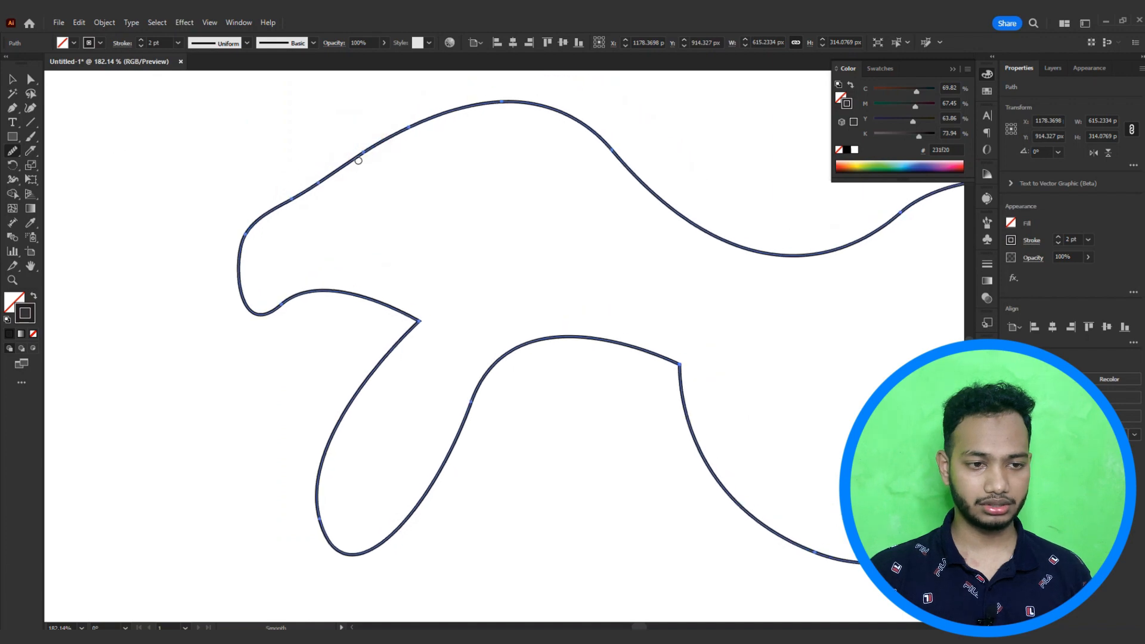
mouse_move(379, 143)
left_mouse_down()
mouse_move(307, 198)
mouse_move(264, 212)
mouse_move(244, 253)
mouse_move(244, 243)
mouse_move(244, 285)
mouse_move(265, 304)
mouse_move(263, 325)
mouse_move(323, 285)
mouse_move(284, 311)
mouse_move(354, 306)
mouse_move(411, 354)
mouse_move(373, 414)
mouse_move(342, 503)
left_mouse_up()
mouse_move(347, 421)
left_mouse_down()
mouse_move(391, 566)
mouse_move(360, 559)
mouse_move(553, 371)
mouse_move(536, 354)
mouse_move(549, 341)
mouse_move(692, 393)
mouse_move(680, 371)
left_mouse_up()
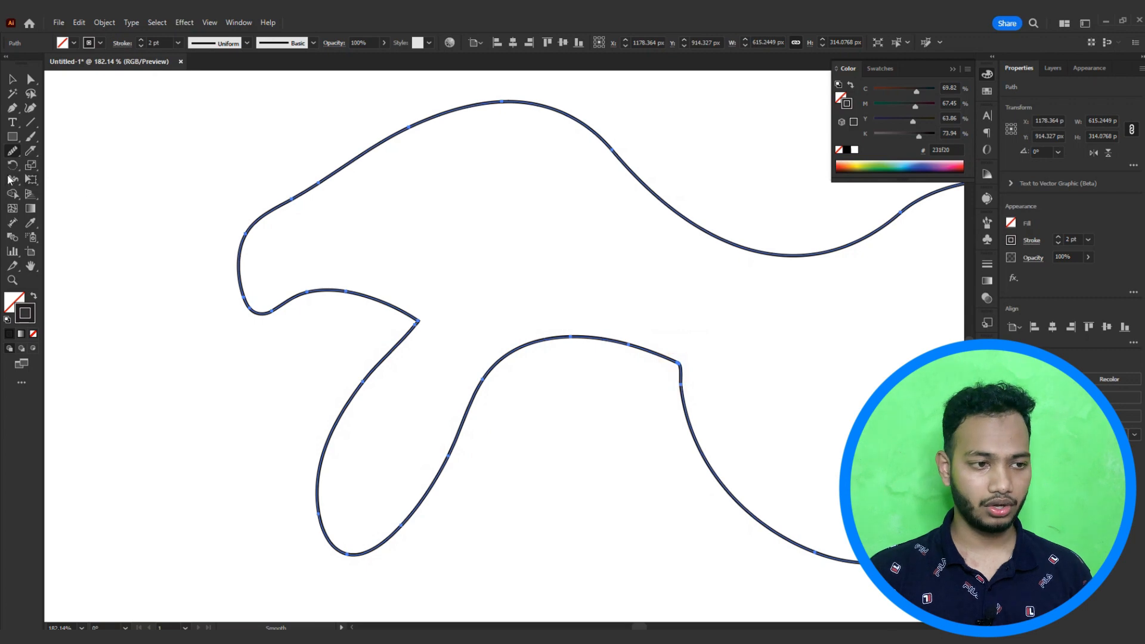
Step: Confirm the Smooth Tool Options Fidelity and continue smoothing the shape's lower curves
double_click(11, 151)
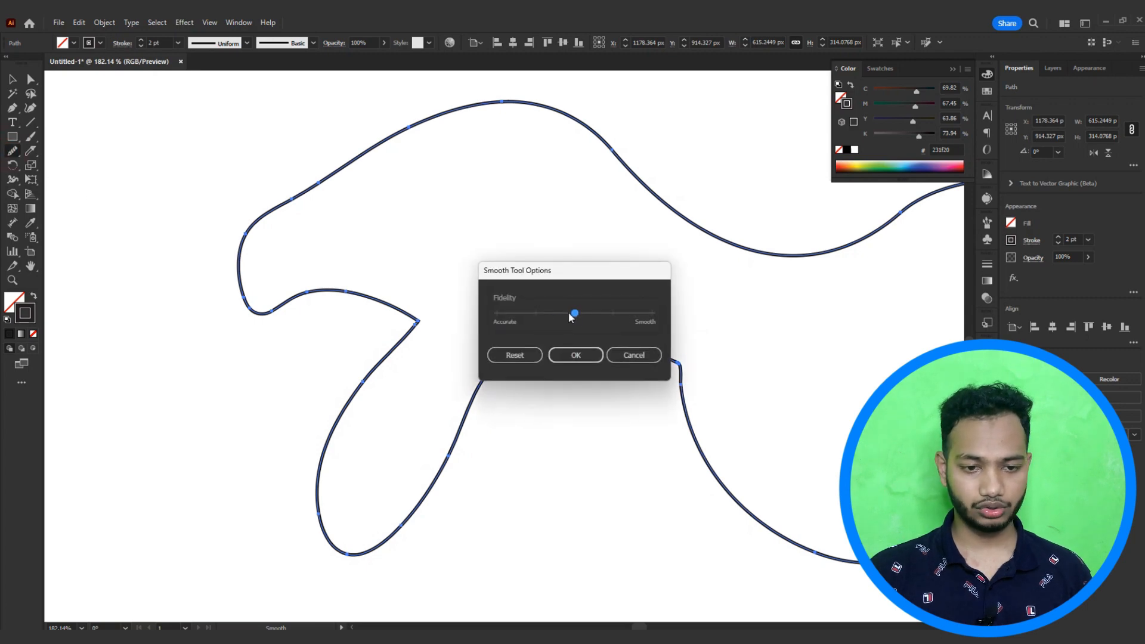
left_click(577, 355)
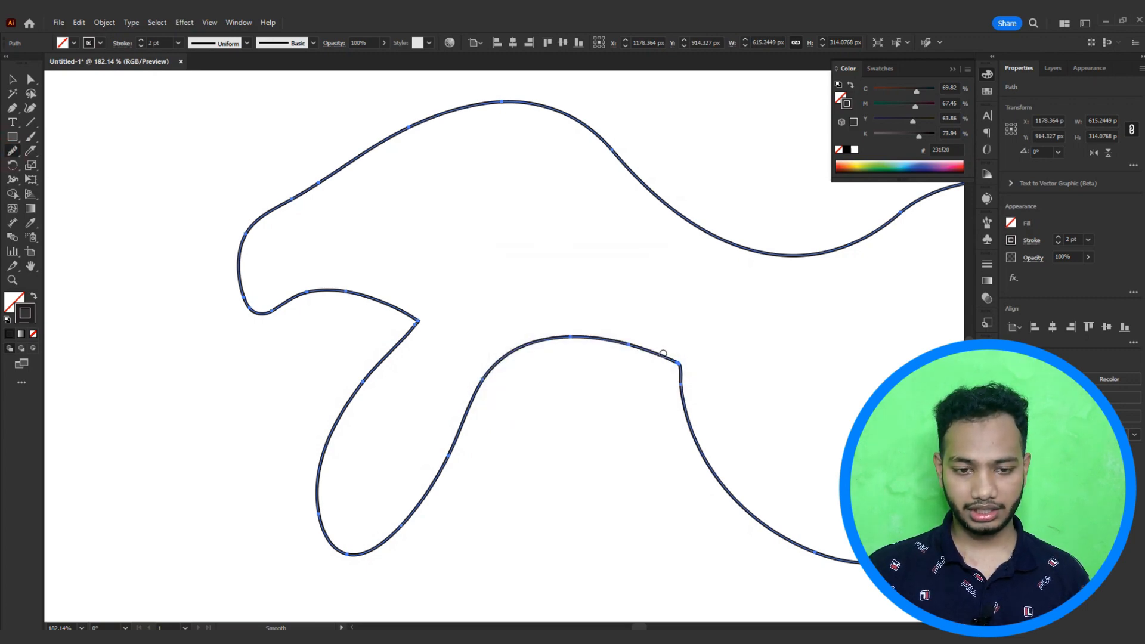
left_click_drag(664, 354, 684, 384)
left_click_drag(700, 422, 606, 302)
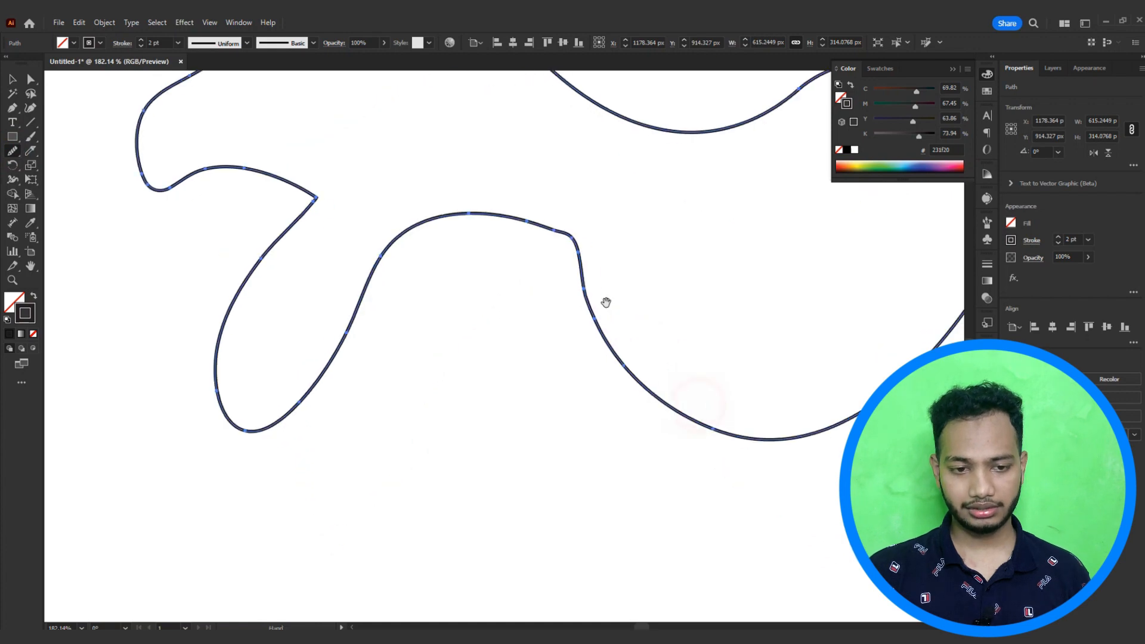
mouse_move(300, 181)
left_mouse_down()
mouse_move(313, 206)
mouse_move(255, 289)
mouse_move(230, 359)
left_mouse_up()
left_click_drag(222, 345, 245, 441)
left_click_drag(464, 319, 204, 460)
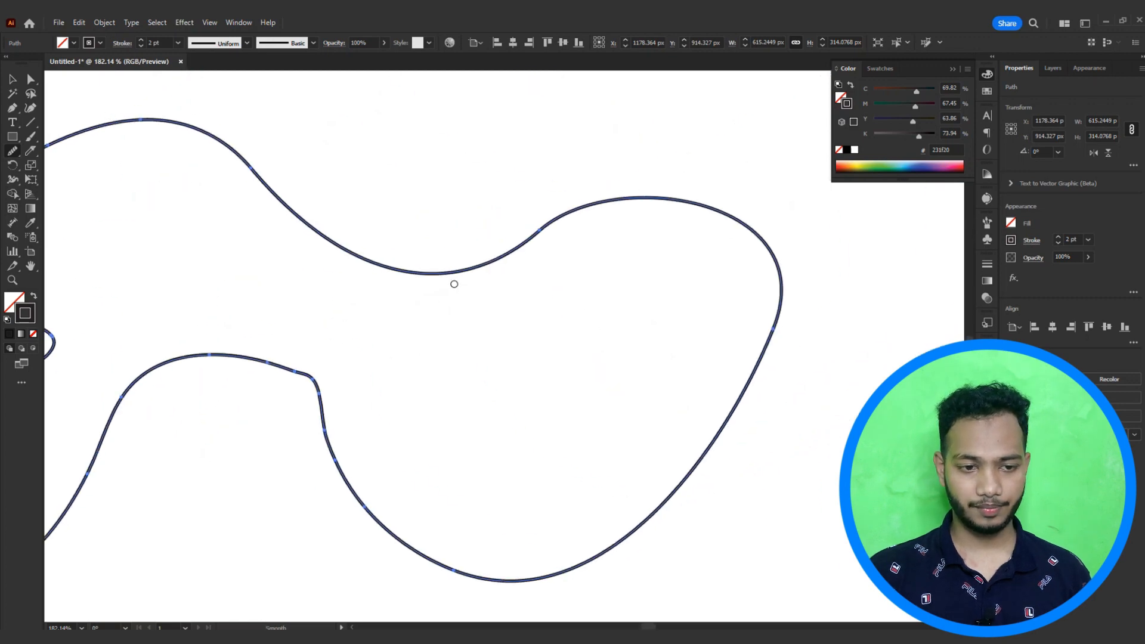
mouse_move(457, 267)
left_mouse_down()
mouse_move(512, 249)
mouse_move(573, 204)
mouse_move(714, 215)
mouse_move(769, 362)
left_mouse_up()
mouse_move(630, 552)
left_mouse_down()
mouse_move(720, 472)
mouse_move(481, 477)
mouse_move(411, 319)
mouse_move(290, 287)
left_mouse_up()
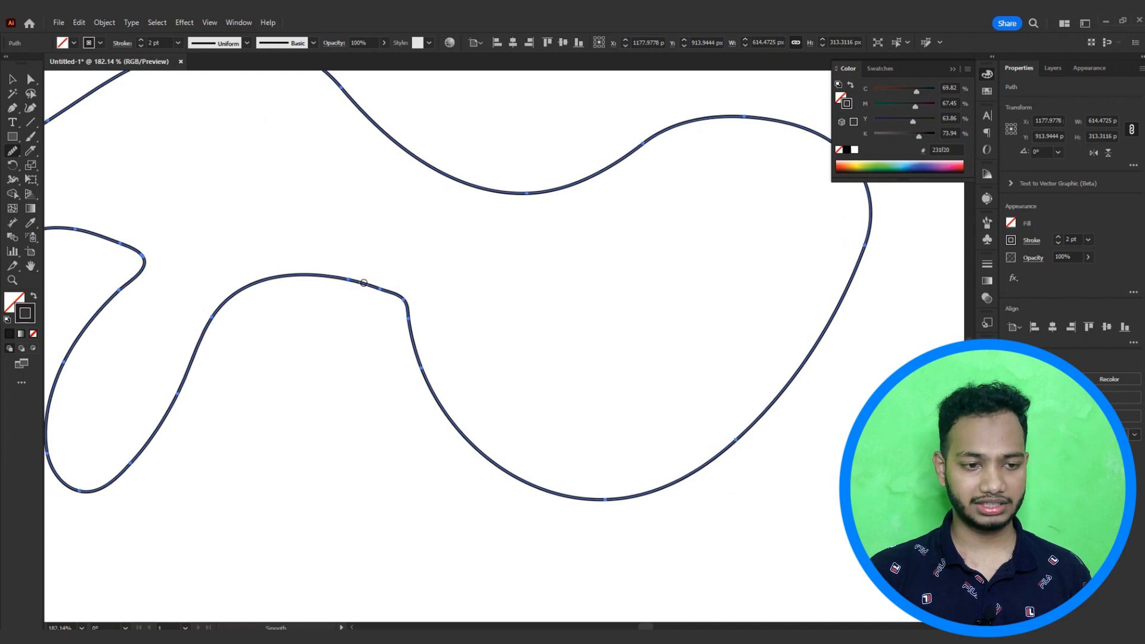
Step: Smooth the upper-left edge of the shape around the head with the Smooth tool
mouse_move(364, 284)
left_mouse_down()
mouse_move(238, 281)
mouse_move(315, 285)
left_mouse_up()
mouse_move(312, 227)
left_mouse_down()
mouse_move(261, 198)
mouse_move(180, 226)
mouse_move(181, 166)
left_mouse_up()
key("space")
left_click_drag(182, 170, 168, 313)
left_click_drag(188, 269, 303, 208)
mouse_move(227, 245)
left_mouse_down()
mouse_move(334, 188)
mouse_move(231, 236)
mouse_move(311, 191)
left_mouse_up()
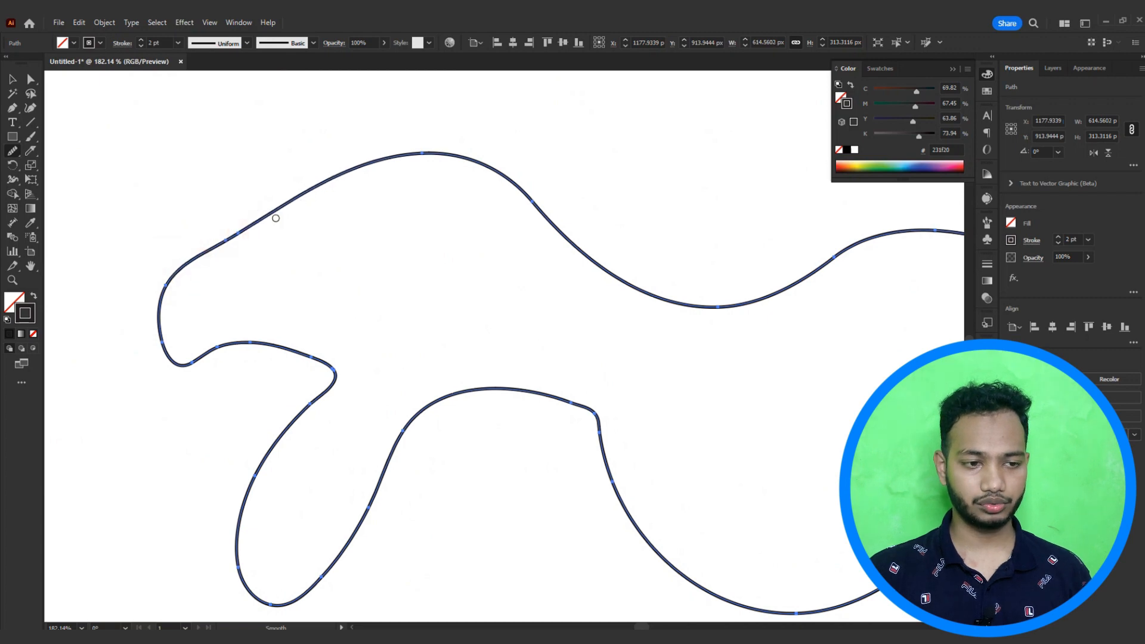
mouse_move(256, 223)
left_mouse_down()
mouse_move(204, 258)
mouse_move(340, 214)
left_mouse_up()
key("ctrl+space")
left_click_drag(156, 285, 430, 140)
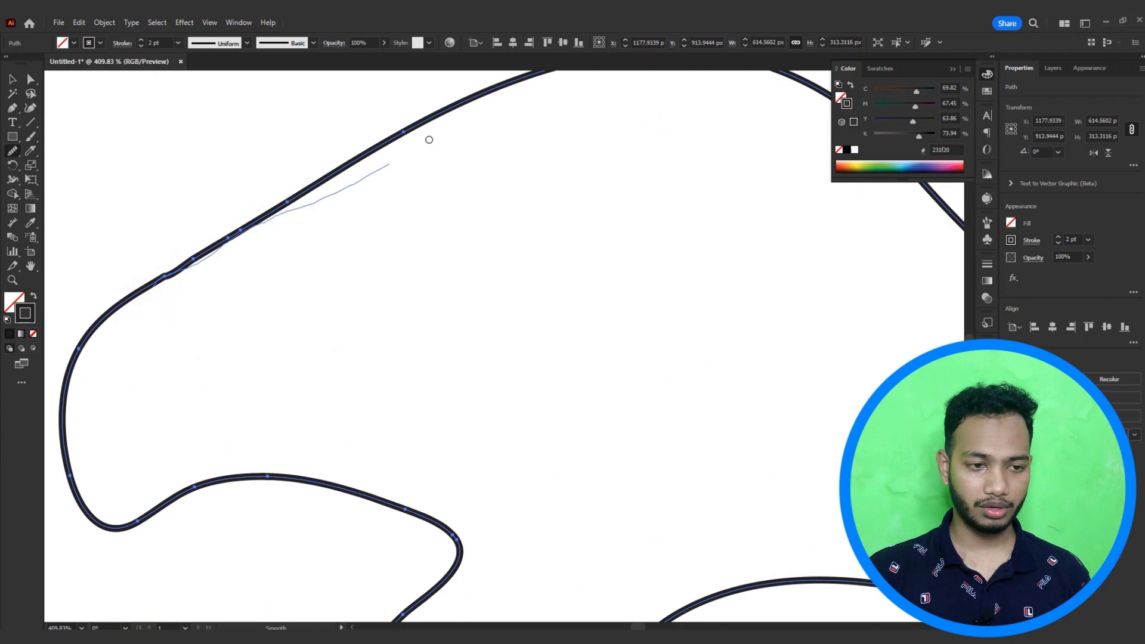
Step: Smooth the shape's top edge and right hump with the Smooth tool
scroll(398, 231, "down", 3)
key("space")
left_click_drag(476, 204, 376, 224)
mouse_move(482, 169)
left_mouse_down()
mouse_move(593, 250)
mouse_move(627, 299)
left_mouse_up()
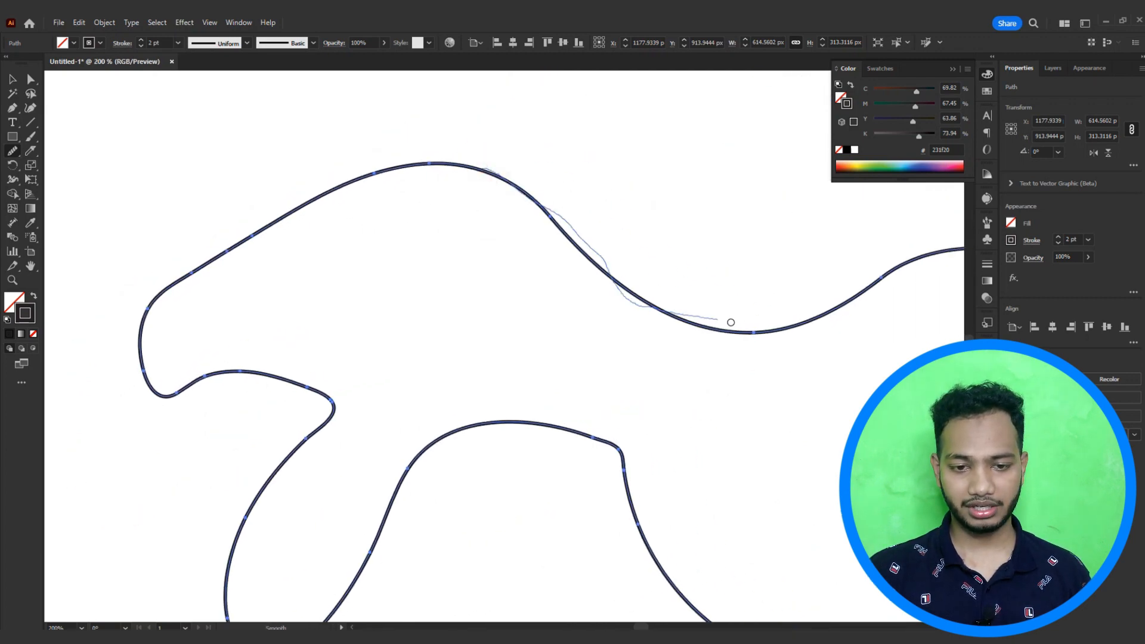
left_click_drag(826, 298, 922, 245)
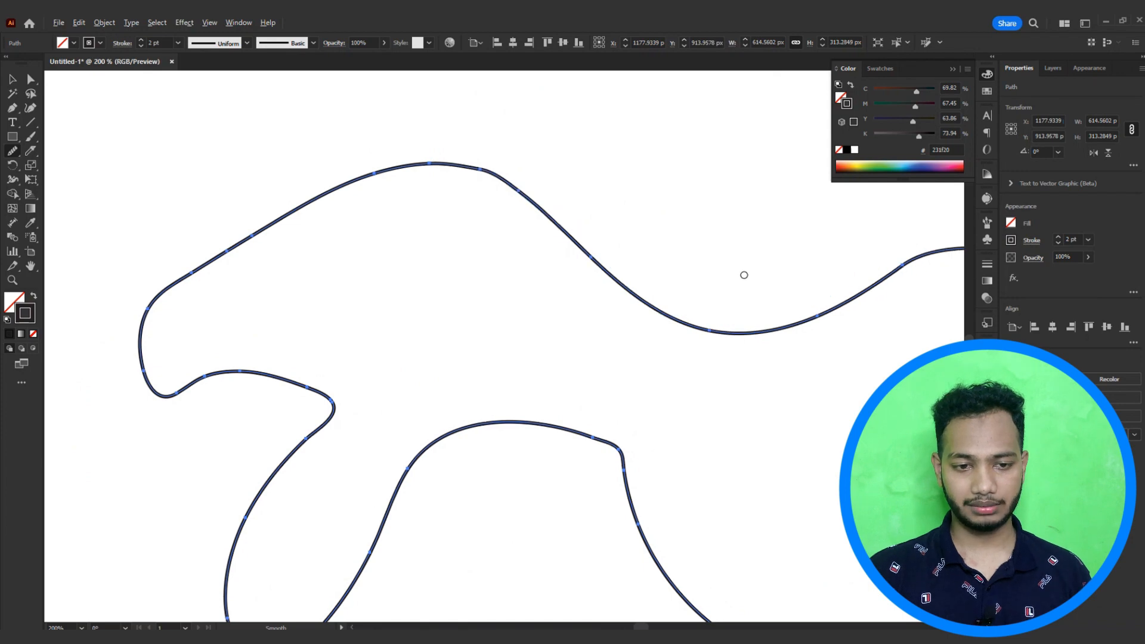
scroll(744, 275, "down", 1)
key("space")
left_click_drag(746, 284, 613, 290)
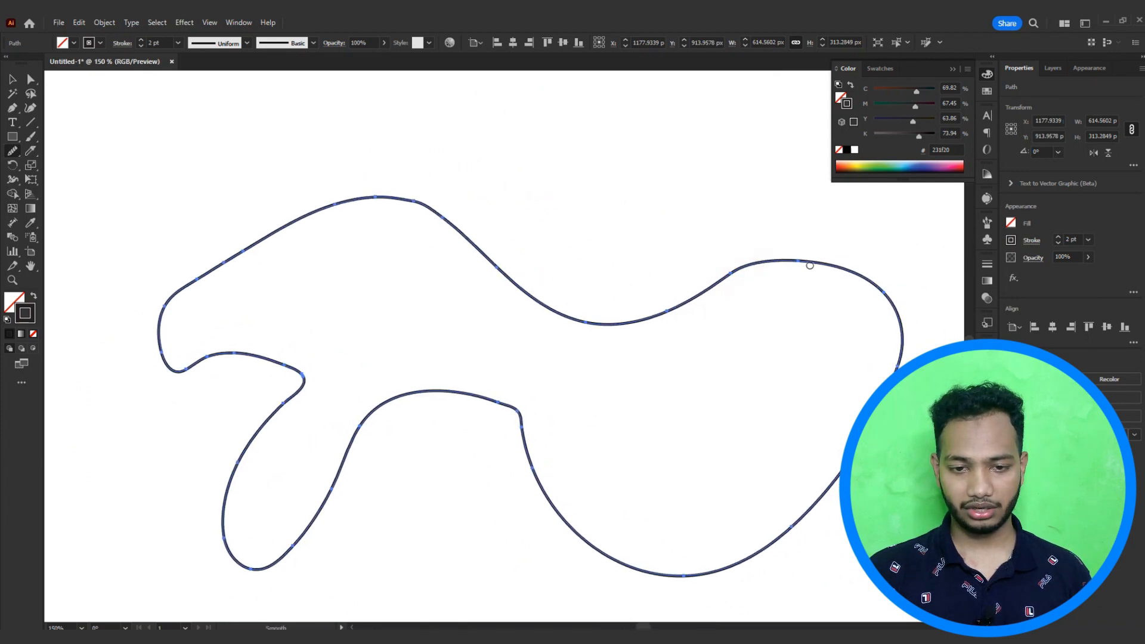
left_click_drag(858, 269, 797, 260)
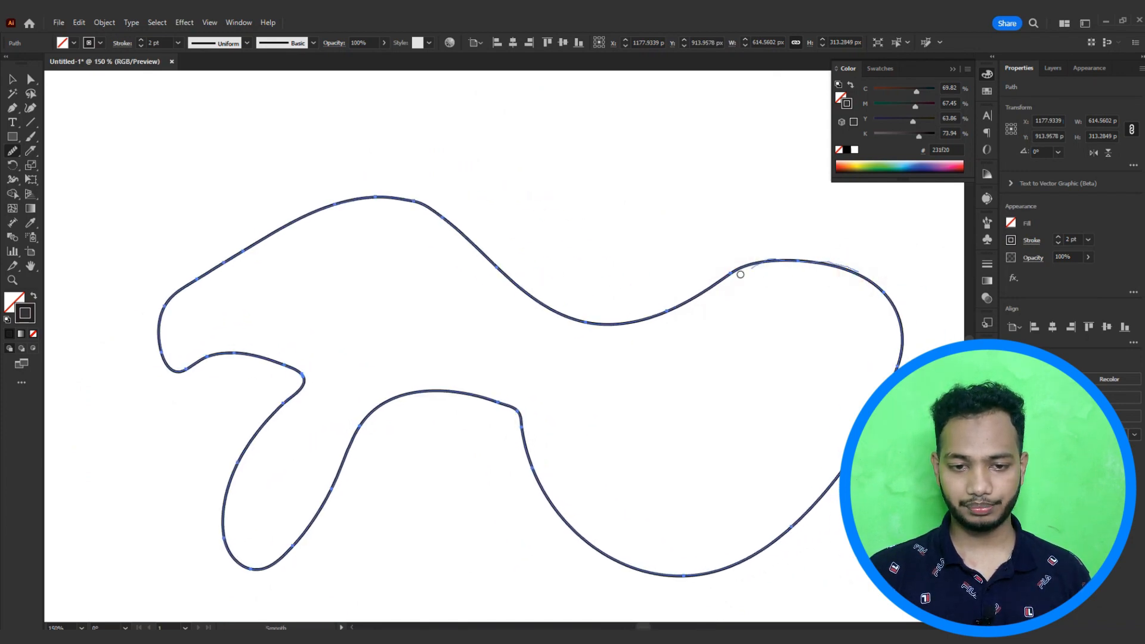
left_click_drag(653, 321, 564, 327)
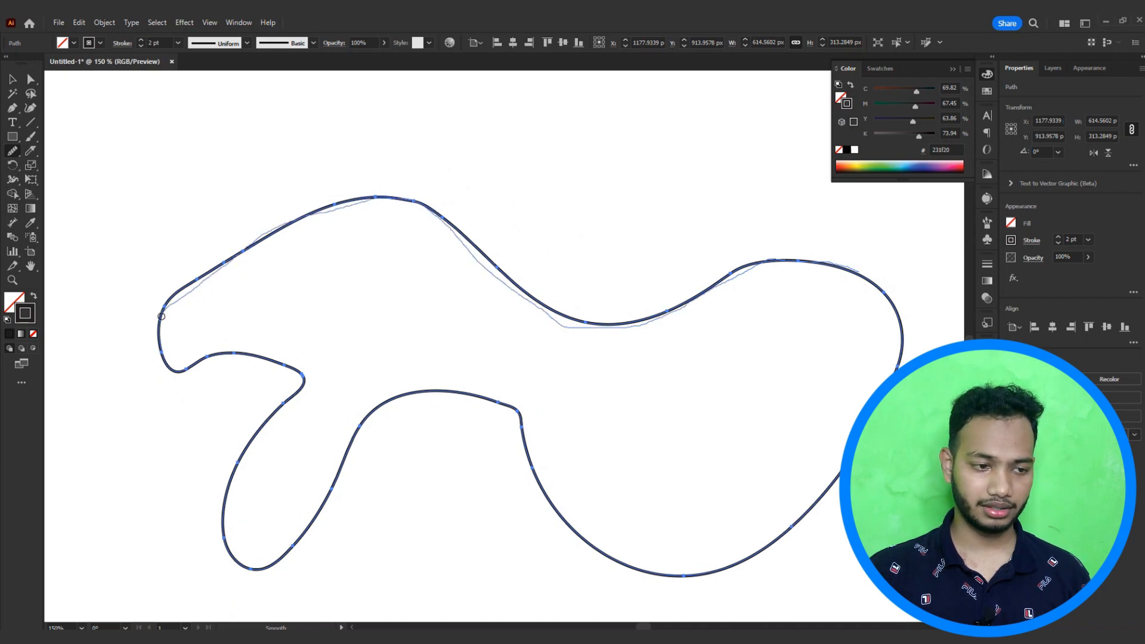
Step: Smooth the shape's head, inner lower curve, bottom curve and left leg with the Smooth tool
left_click_drag(161, 316, 175, 357)
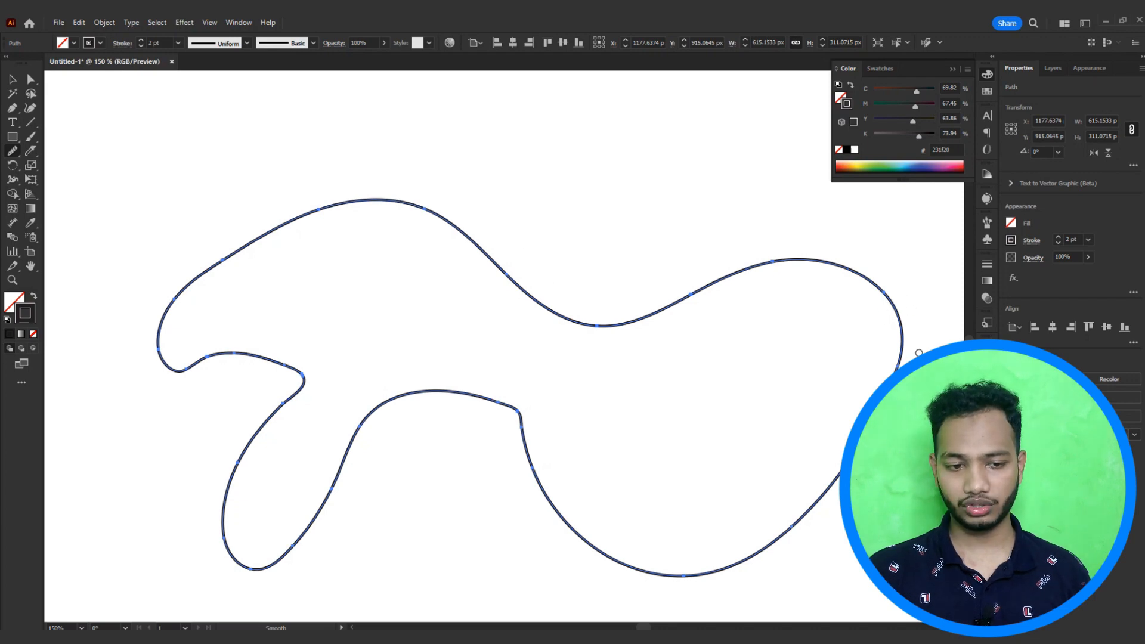
left_click_drag(527, 443, 514, 406)
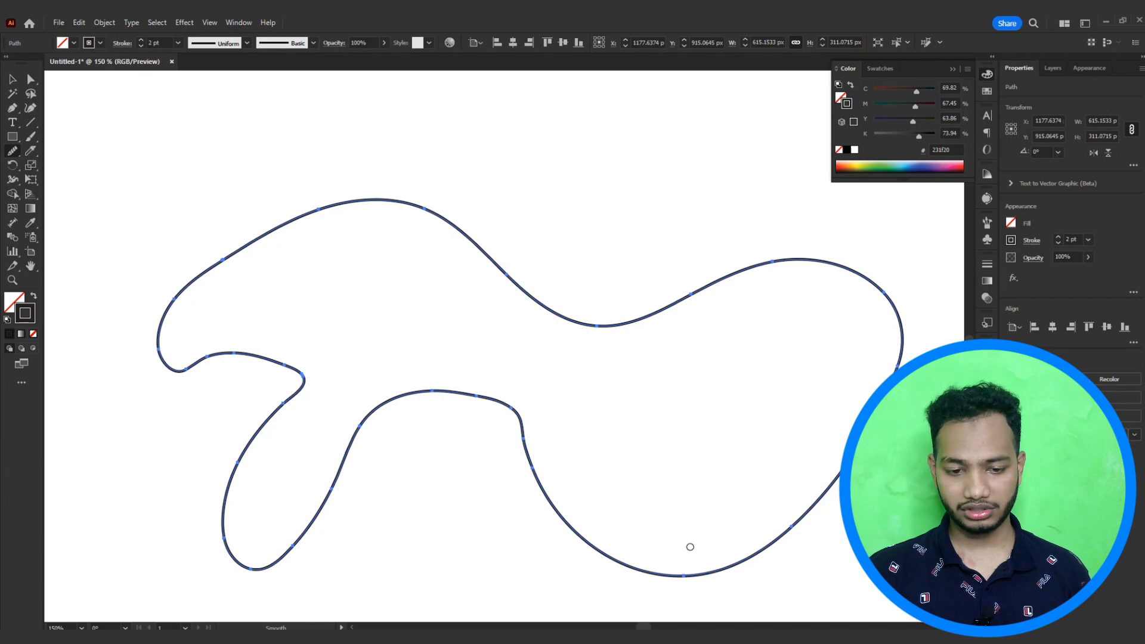
left_click_drag(761, 550, 666, 578)
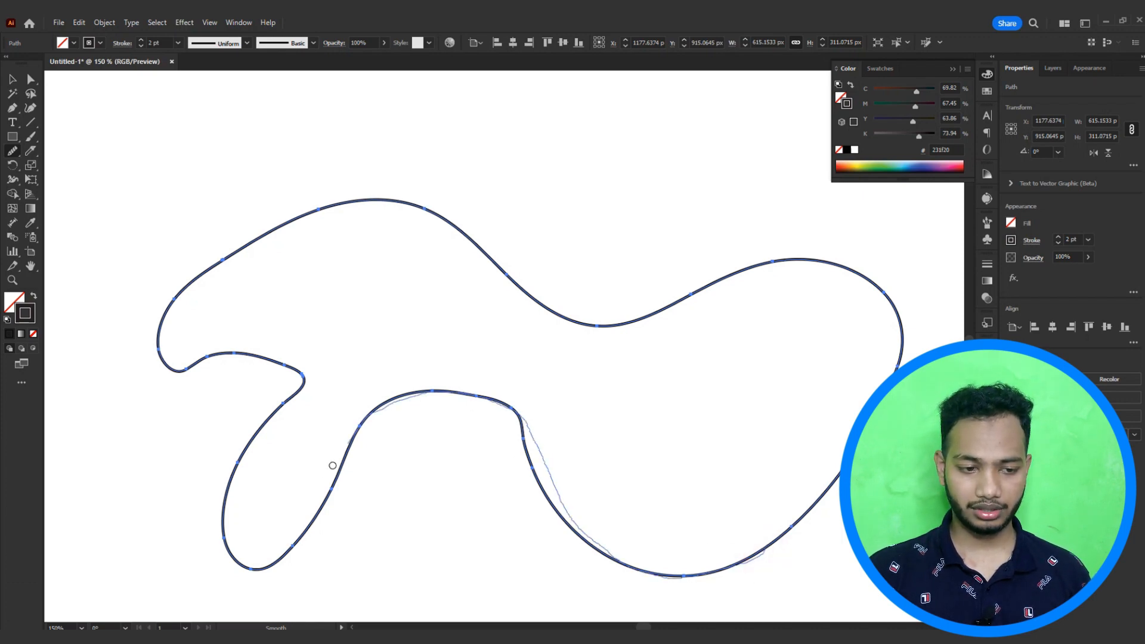
mouse_move(332, 465)
left_mouse_down()
mouse_move(269, 572)
mouse_move(240, 564)
mouse_move(245, 464)
left_mouse_up()
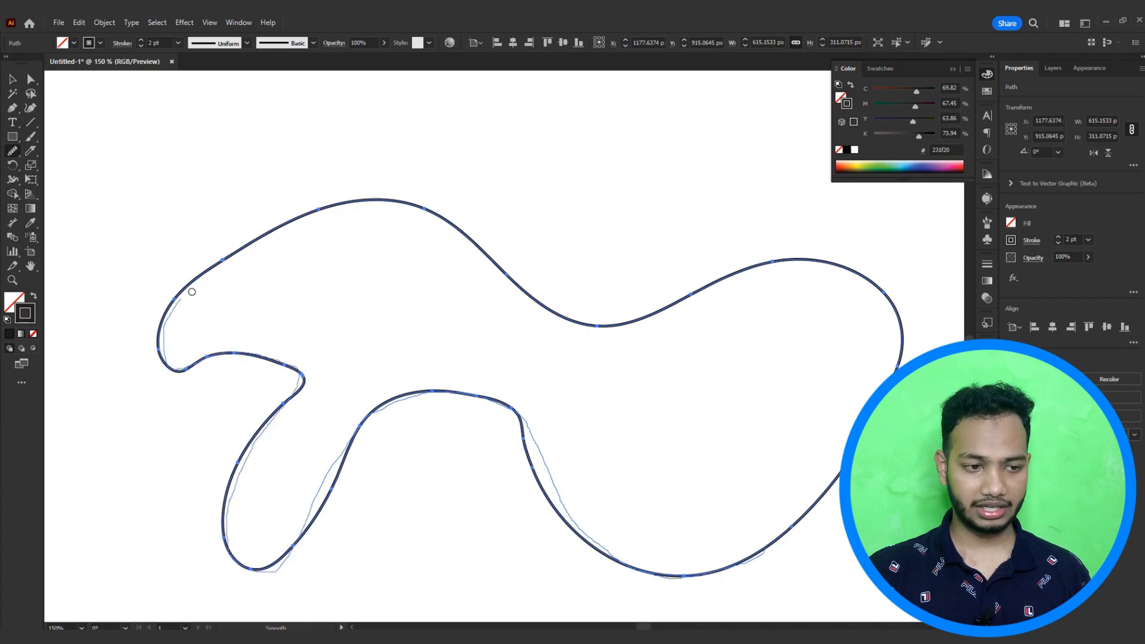
left_click_drag(239, 257, 253, 250)
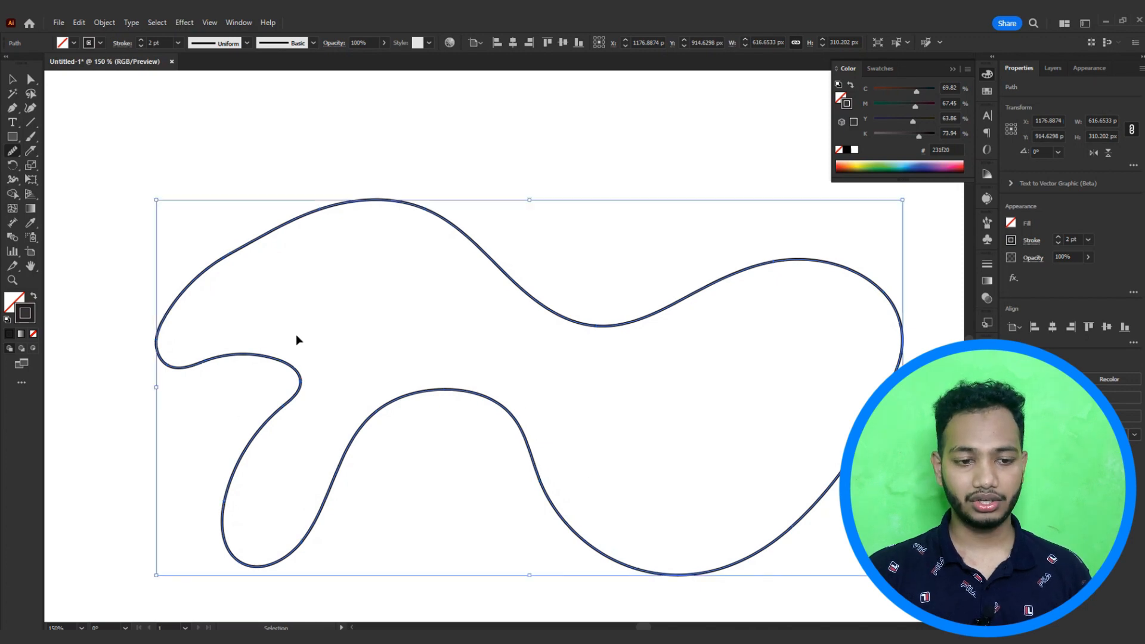
Step: Smooth the shape's upper-left edge with the Smooth tool, then deselect the path
left_click_drag(525, 492, 620, 472)
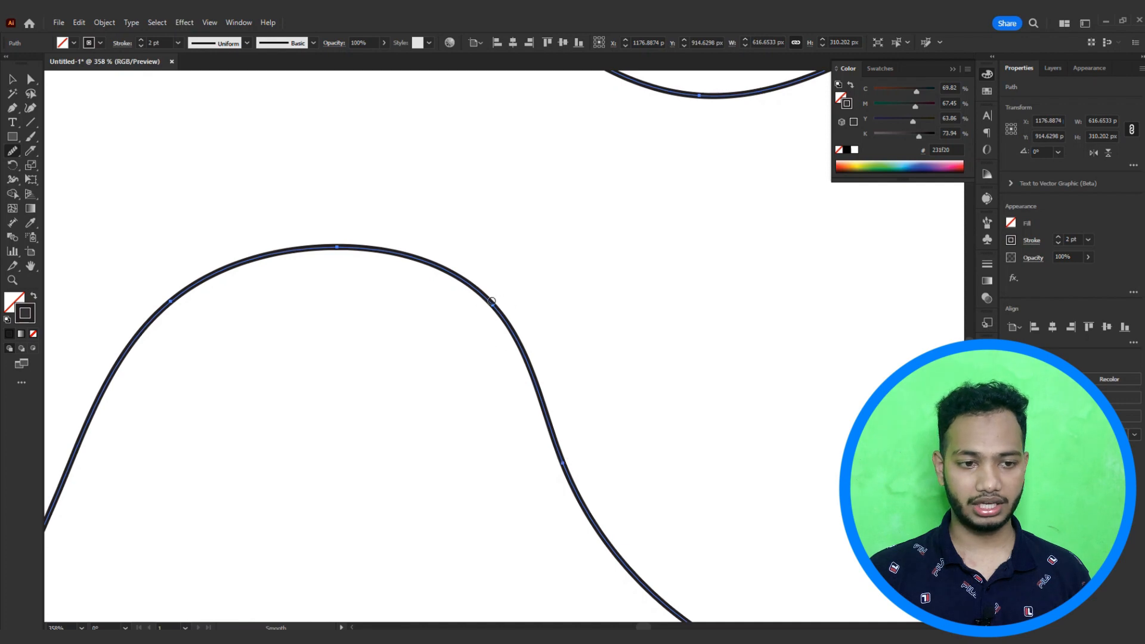
scroll(363, 281, "down", 2)
left_click_drag(342, 294, 489, 352)
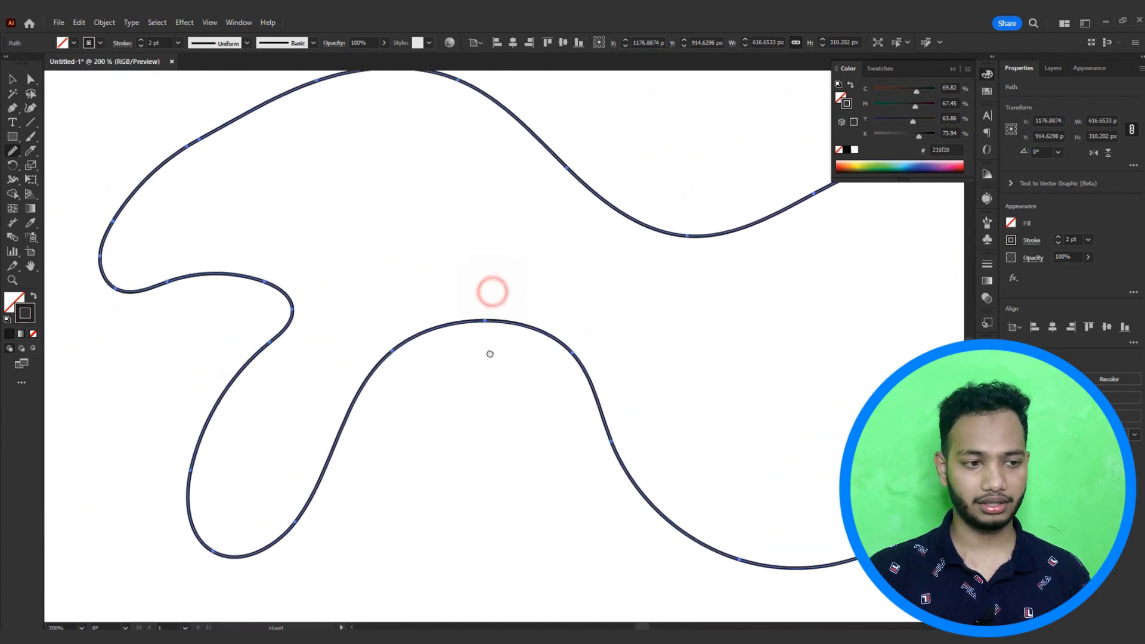
left_click_drag(572, 347, 531, 353)
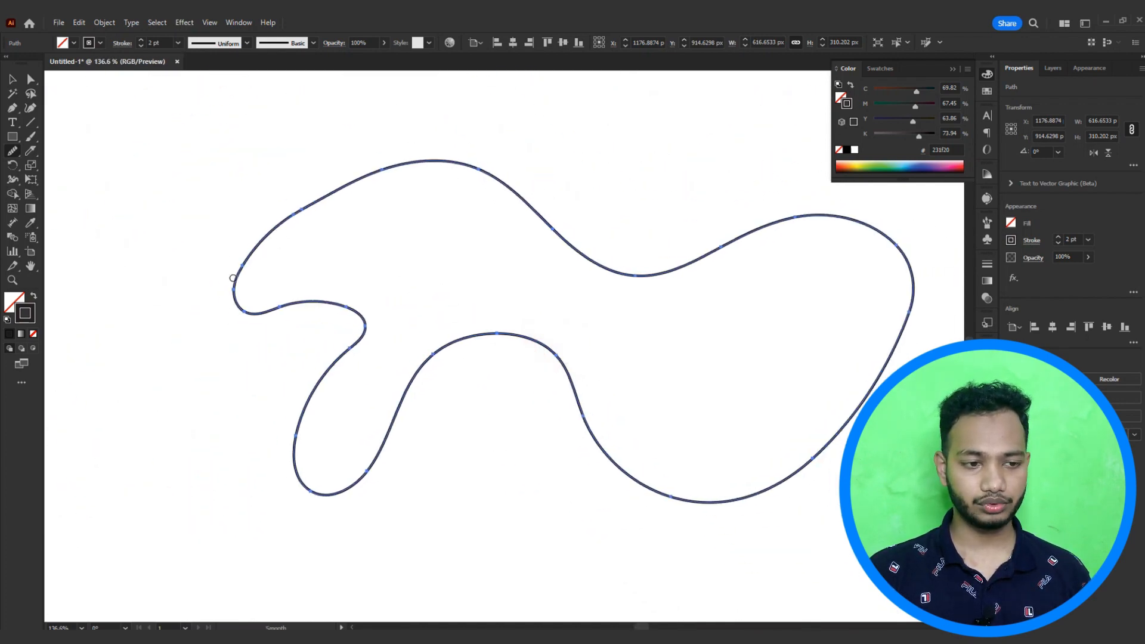
mouse_move(236, 303)
left_mouse_down()
mouse_move(257, 230)
mouse_move(385, 172)
left_mouse_up()
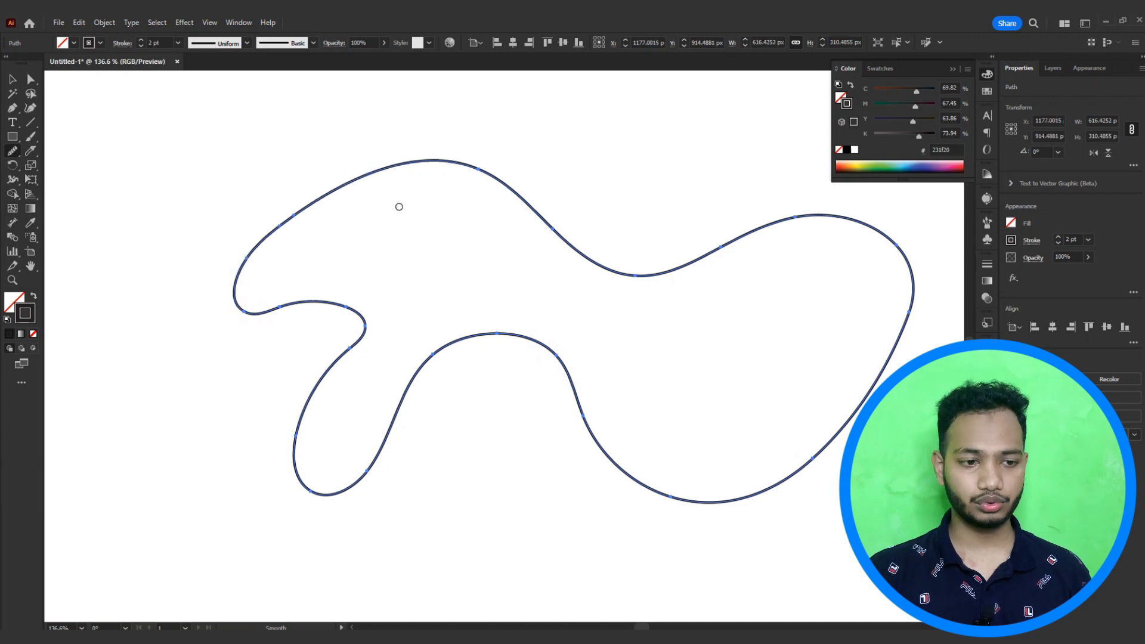
left_click(274, 177, "ctrl")
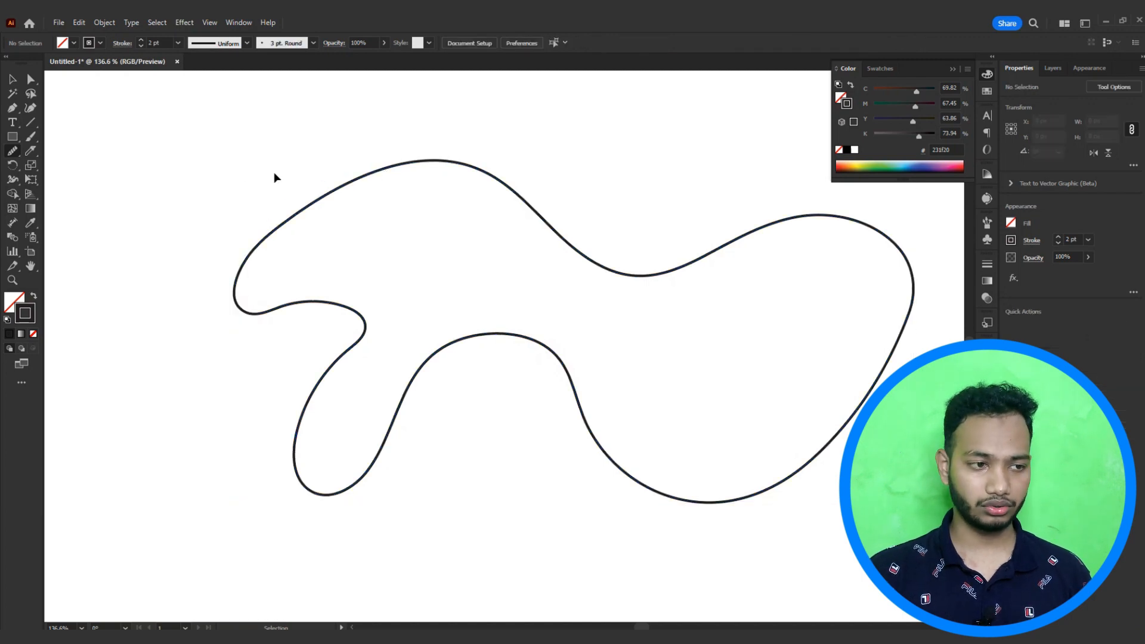
Step: Erase a section of the shape's upper dip with the Path Eraser tool
left_click(15, 154)
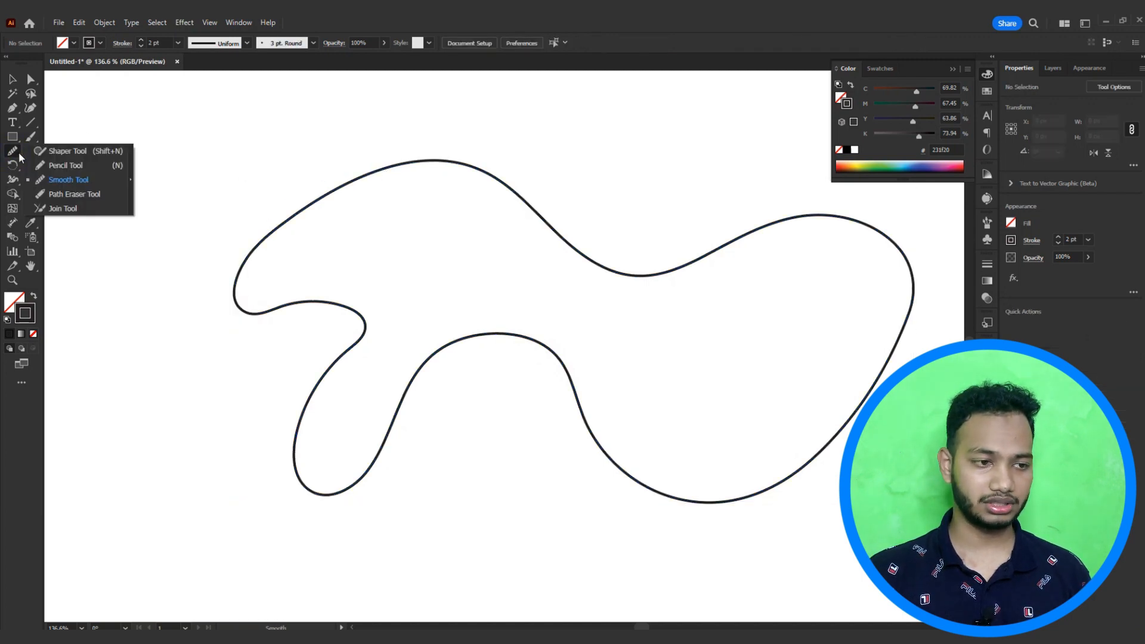
left_click(84, 197)
left_click_drag(238, 185, 328, 263)
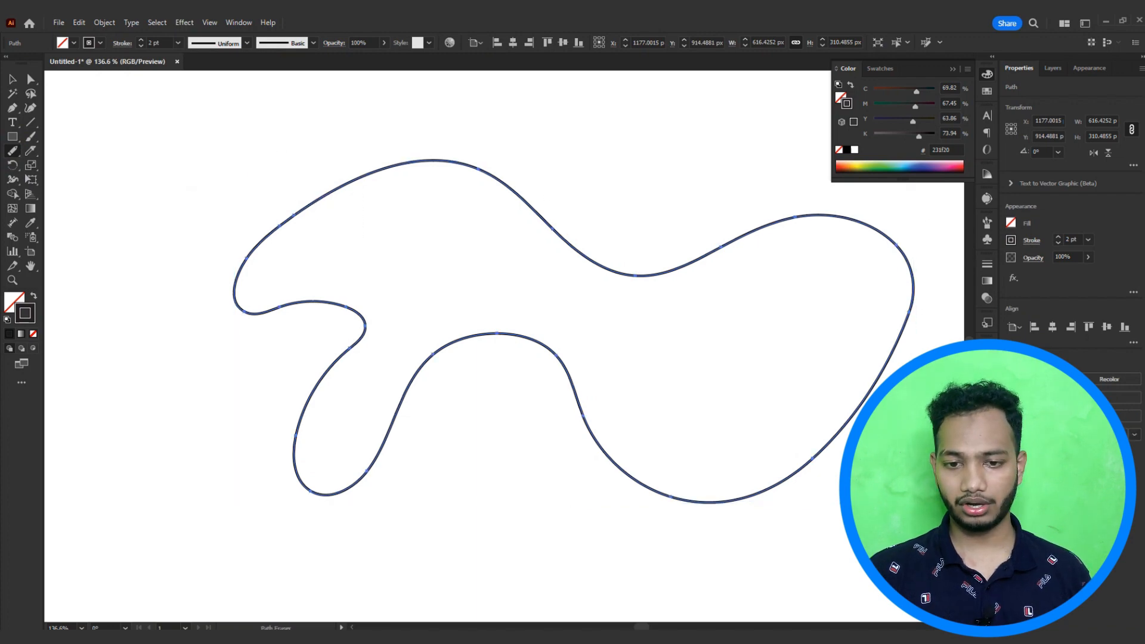
scroll(823, 462, "up", 3)
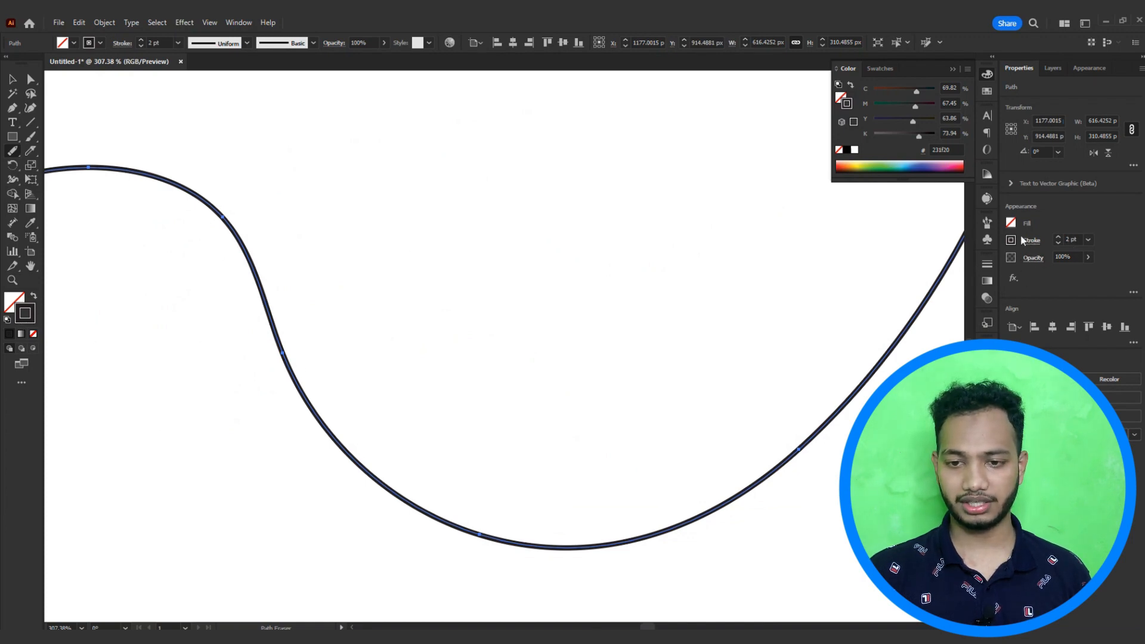
scroll(749, 357, "down", 4)
left_click_drag(705, 342, 695, 376)
left_click_drag(588, 291, 636, 289)
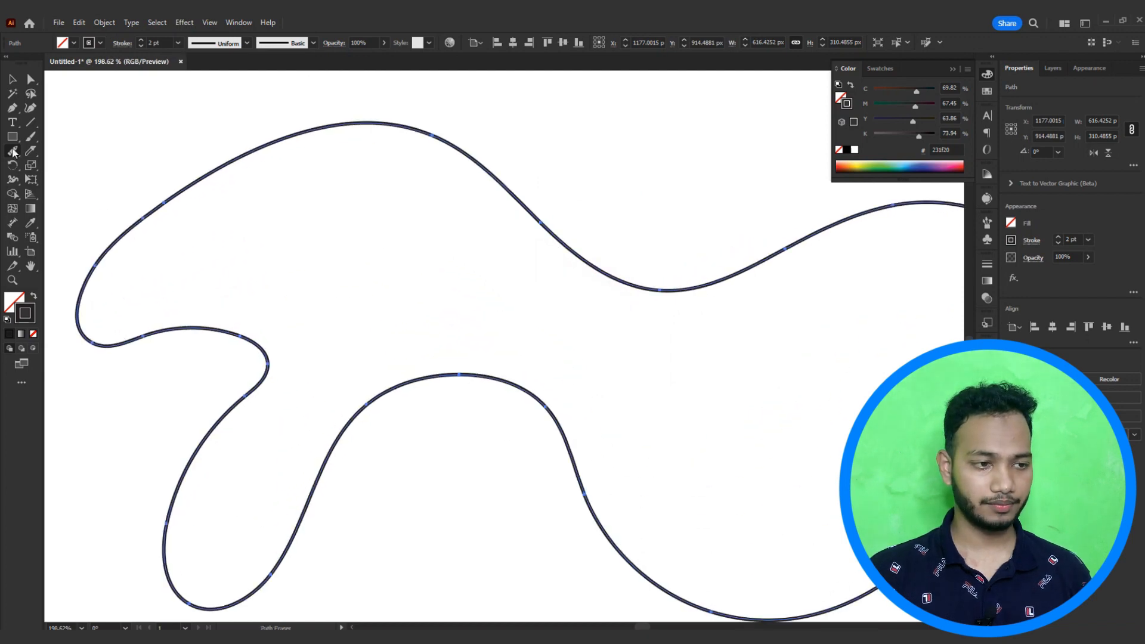
mouse_move(13, 152)
left_mouse_down()
mouse_move(71, 158)
mouse_move(81, 197)
mouse_move(107, 196)
left_mouse_up()
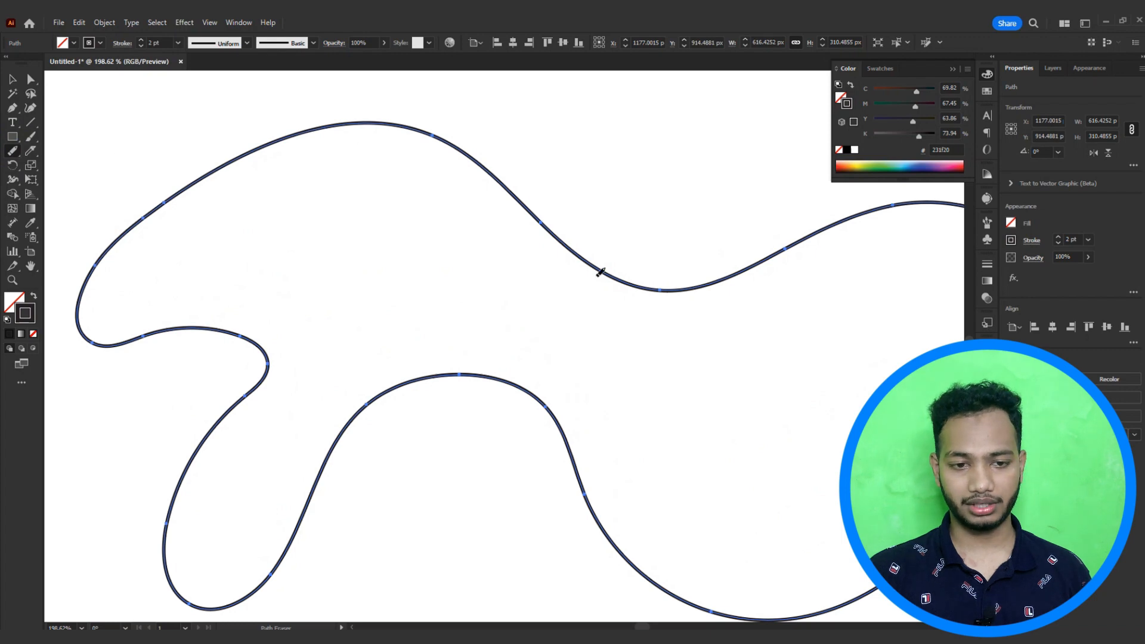
mouse_move(591, 257)
left_mouse_down()
mouse_move(595, 300)
mouse_move(705, 312)
mouse_move(639, 248)
mouse_move(590, 262)
mouse_move(721, 253)
left_mouse_up()
left_click(606, 260)
Step: Erase several more gaps along the shape's upper curve and right side with the Path Eraser tool
key("ctrl+space")
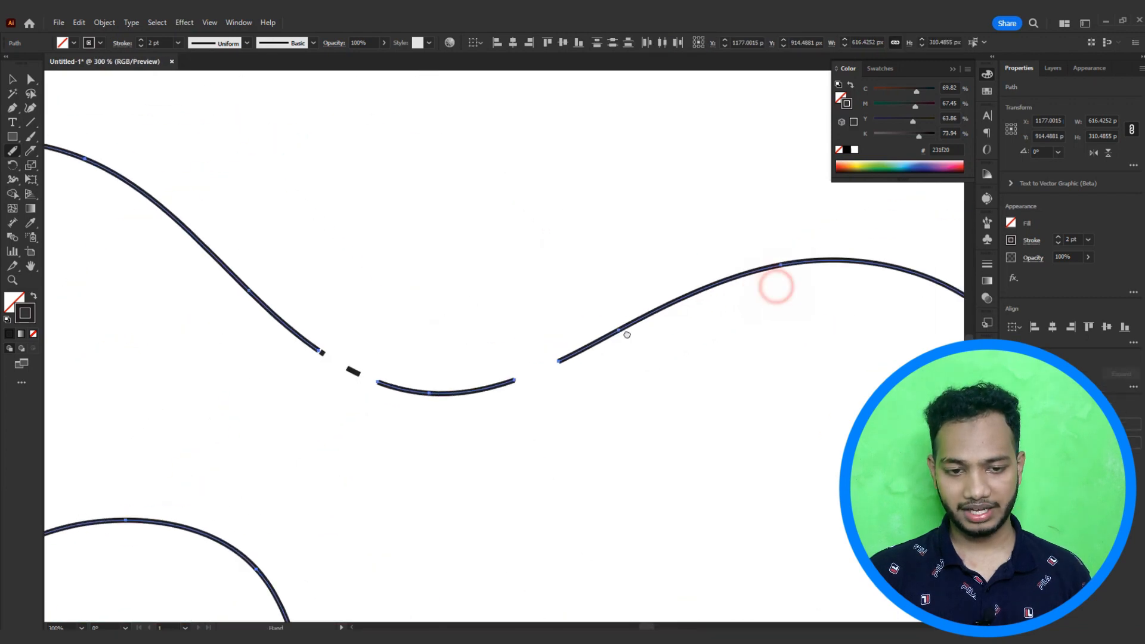
left_click_drag(642, 322, 698, 292)
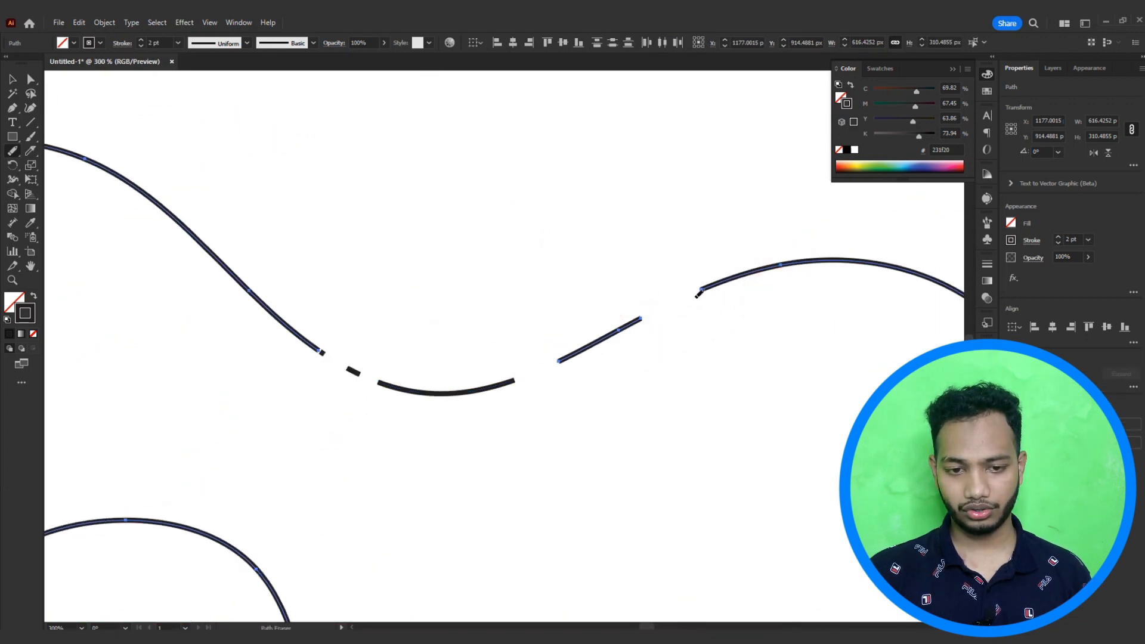
key("space")
left_click_drag(788, 286, 449, 292)
left_click_drag(612, 297, 662, 372)
key("space")
left_click_drag(702, 437, 646, 232)
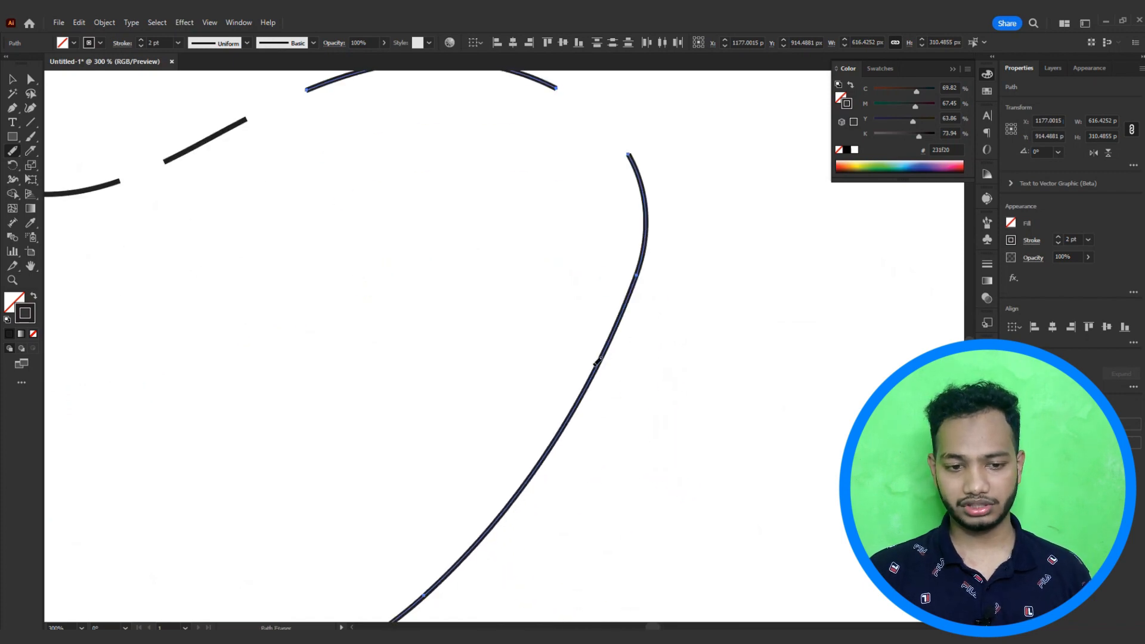
mouse_move(597, 362)
left_mouse_down()
mouse_move(593, 370)
mouse_move(596, 359)
left_mouse_up()
key("space")
left_click_drag(501, 475, 566, 262)
Step: Erase further gaps along the shape's lower curves with the Path Eraser tool
mouse_move(594, 325)
left_mouse_down()
mouse_move(558, 284)
mouse_move(531, 386)
mouse_move(532, 276)
left_mouse_up()
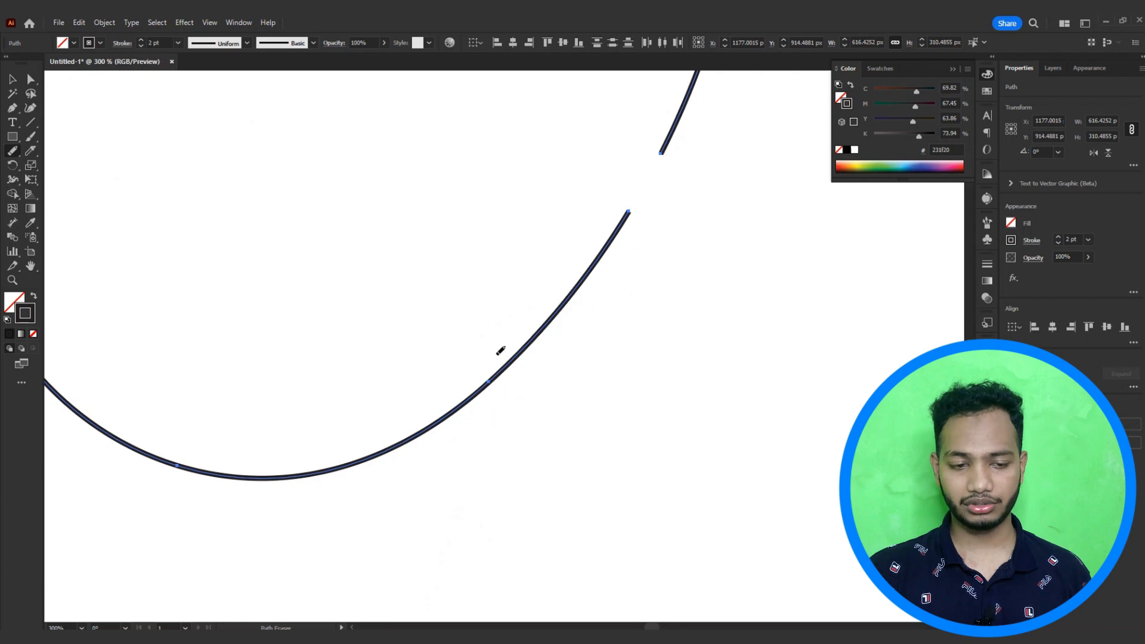
key("space")
mouse_move(507, 371)
left_mouse_down()
mouse_move(529, 328)
mouse_move(491, 352)
left_mouse_up()
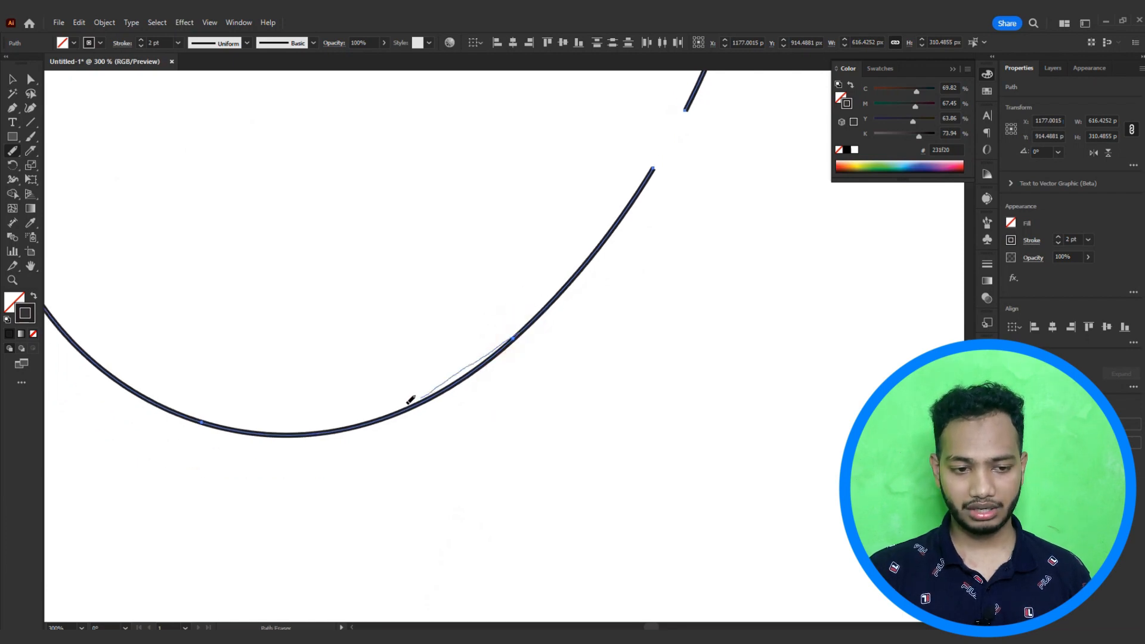
left_click_drag(407, 404, 391, 412)
key("space")
left_click_drag(240, 386, 593, 414)
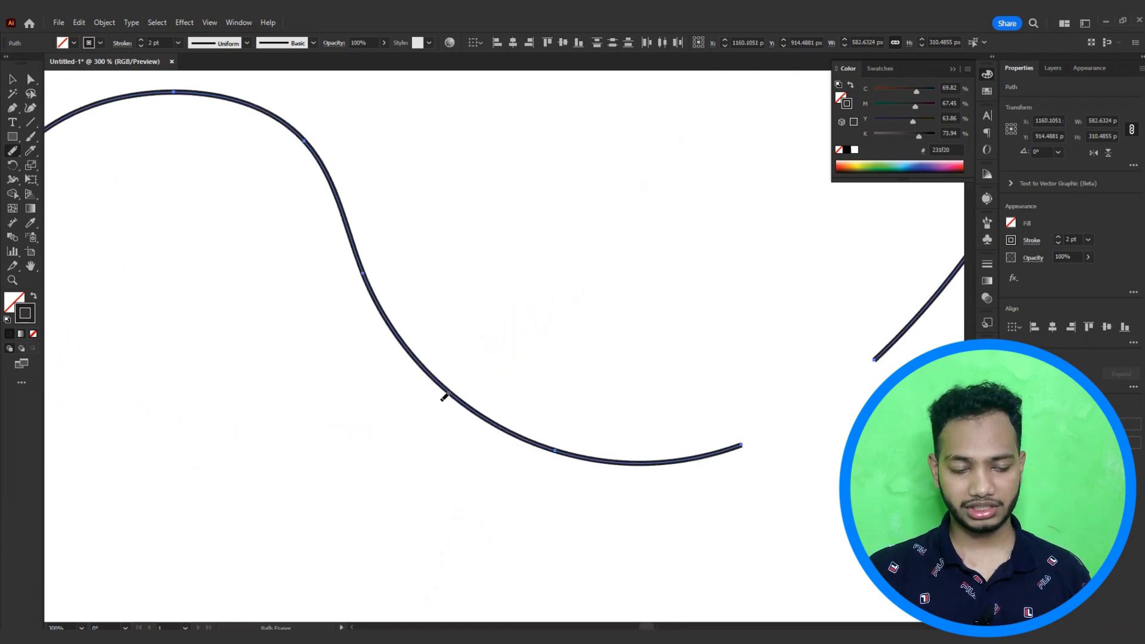
mouse_move(444, 398)
left_mouse_down()
mouse_move(345, 309)
mouse_move(320, 254)
left_mouse_up()
mouse_move(377, 324)
left_mouse_down()
mouse_move(354, 293)
mouse_move(338, 216)
mouse_move(355, 264)
mouse_move(459, 306)
left_mouse_up()
key("space")
left_click_drag(424, 234, 467, 356)
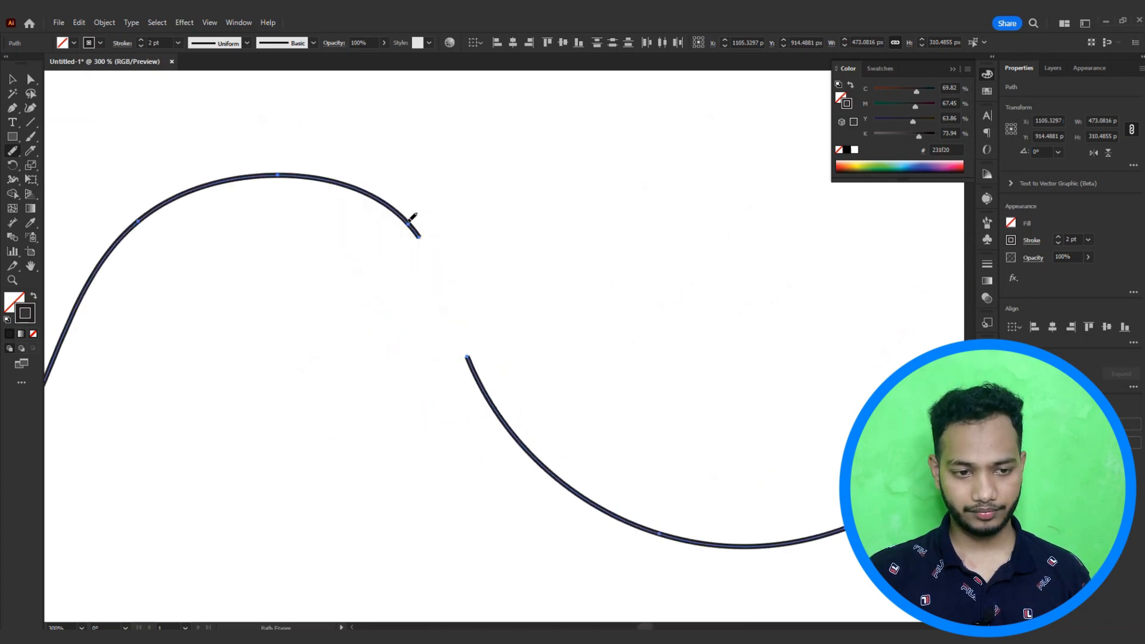
scroll(251, 171, "down", 1)
left_click_drag(239, 174, 485, 255)
key("space")
Step: Deselect all paths and draw a small curved stroke with the Pen tool inside the shape
right_click(16, 151)
left_click(65, 194)
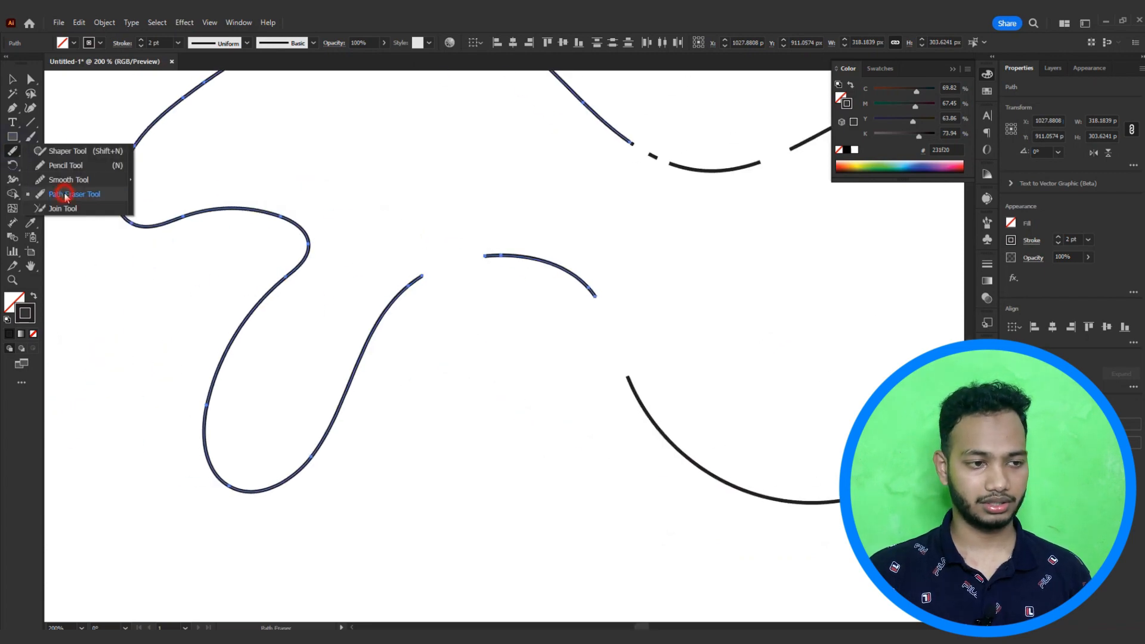
key("ctrl+shift+a")
right_click(14, 152)
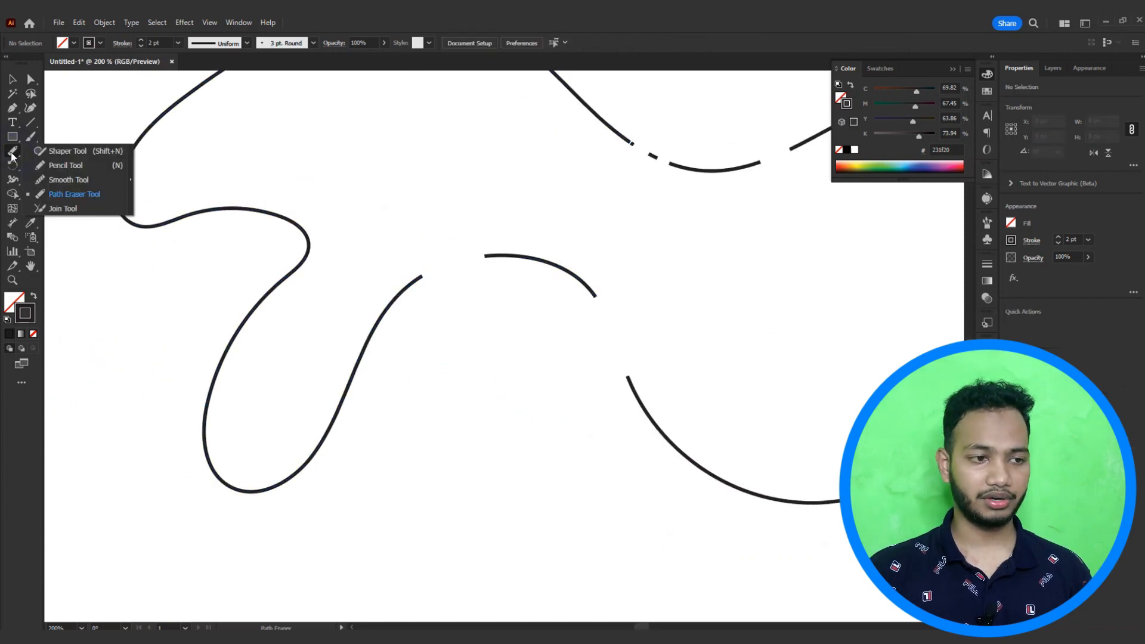
left_click(64, 208)
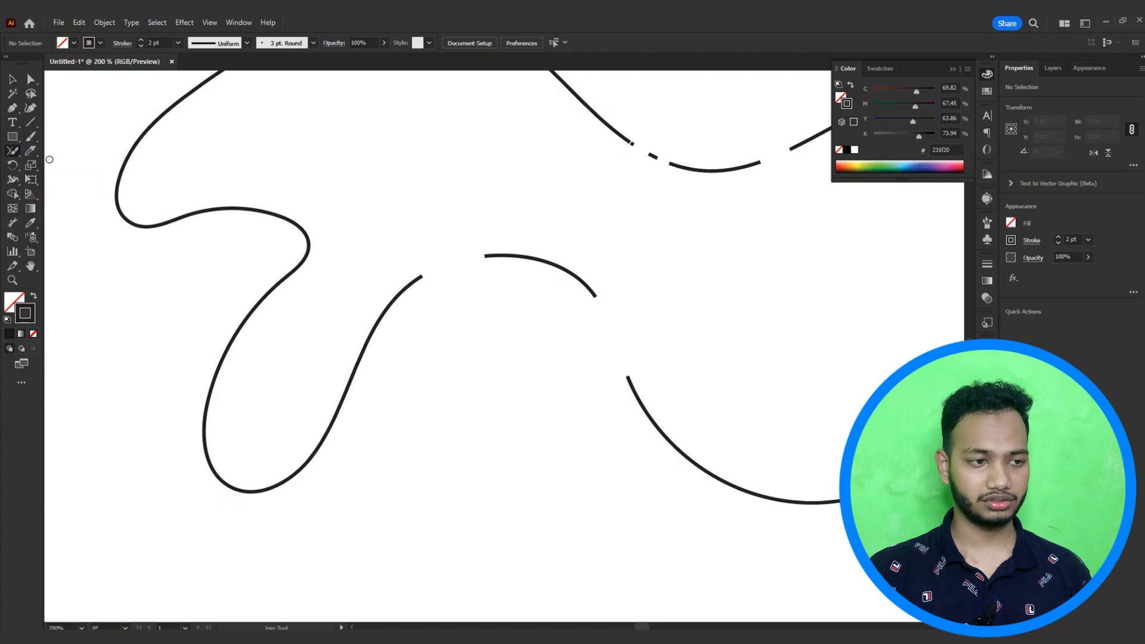
left_click(13, 111)
left_click_drag(453, 340, 430, 286)
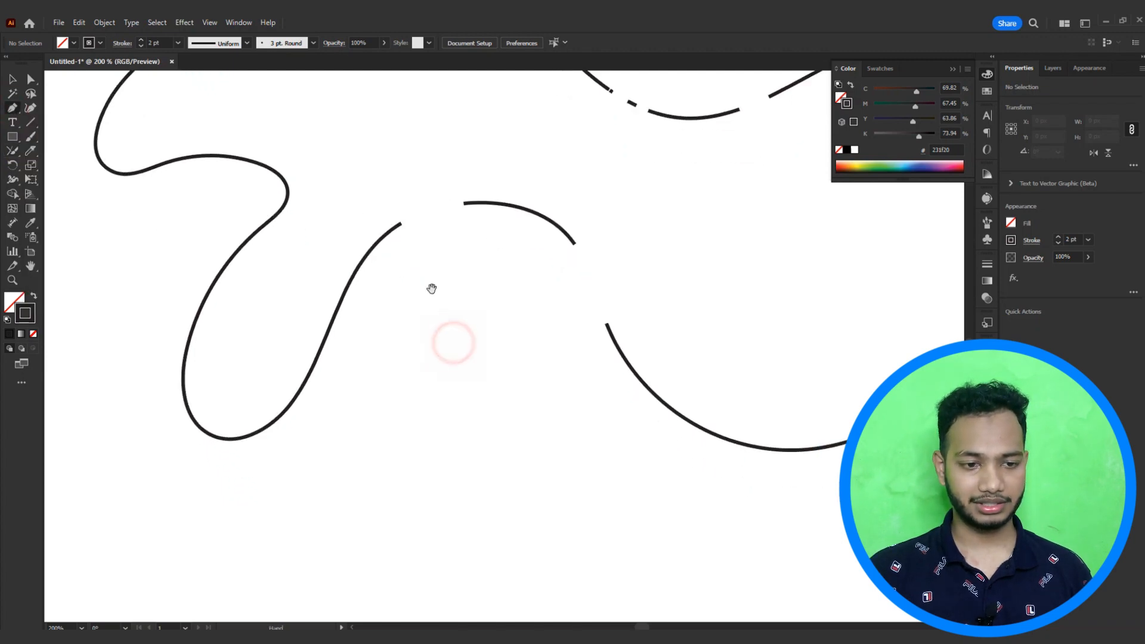
left_click(363, 323)
left_click_drag(383, 390, 371, 448)
left_click(406, 388, "ctrl")
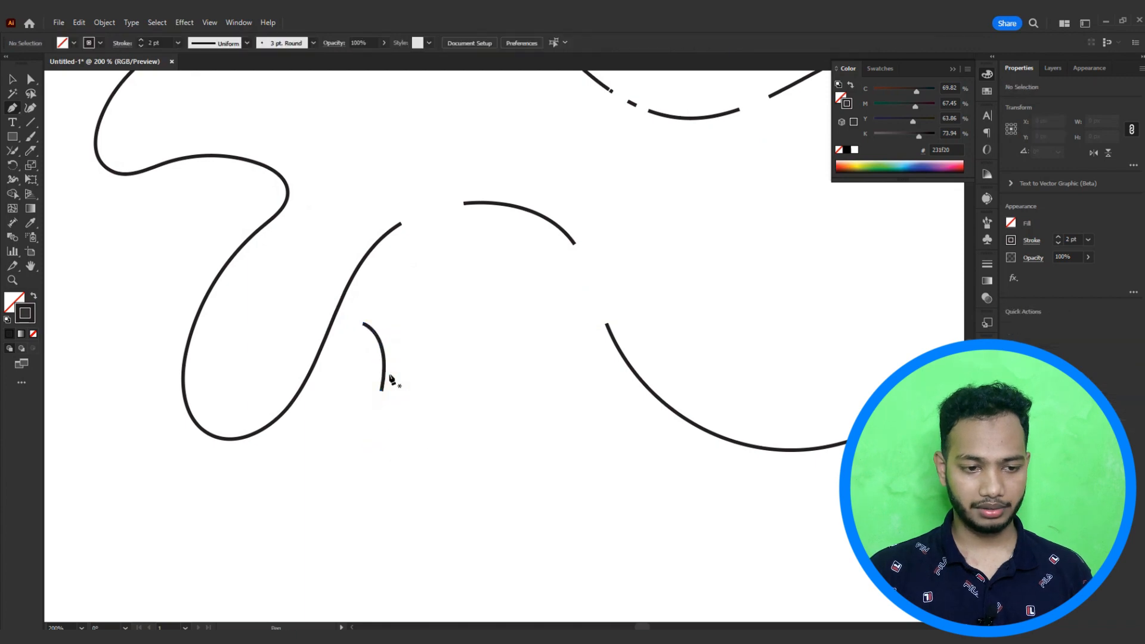
key("v")
Step: Select the small curved stroke, zoom in on it and copy it
left_click(385, 372)
scroll(385, 373, "up", 4)
right_click(386, 374)
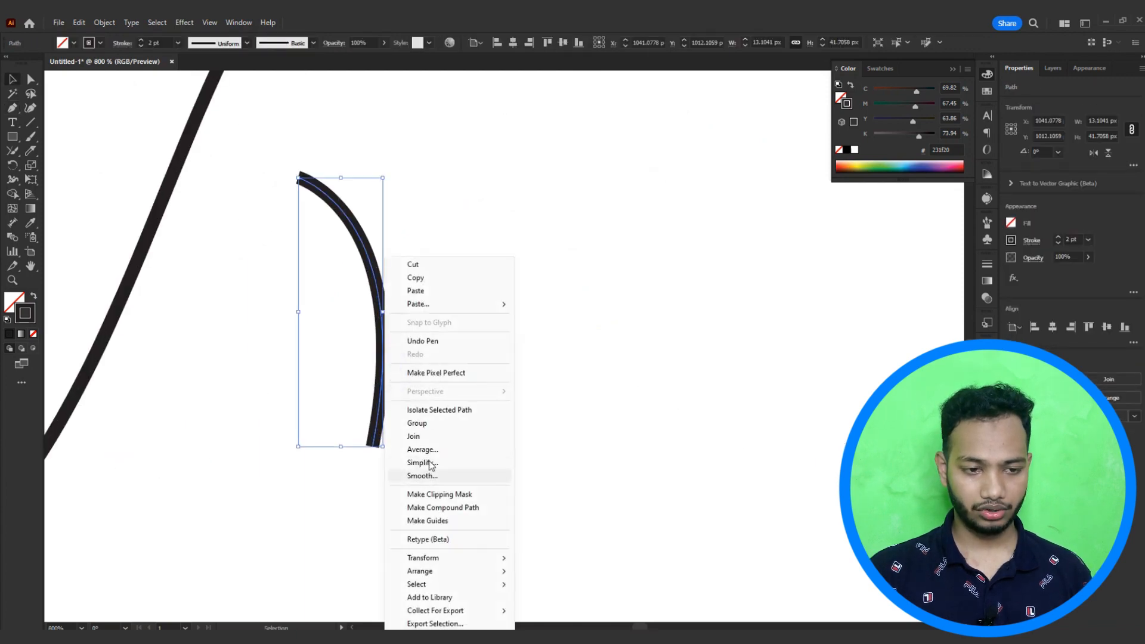
left_click(424, 278)
Step: Reflect a copy of the curved stroke across the vertical axis
right_click(384, 325)
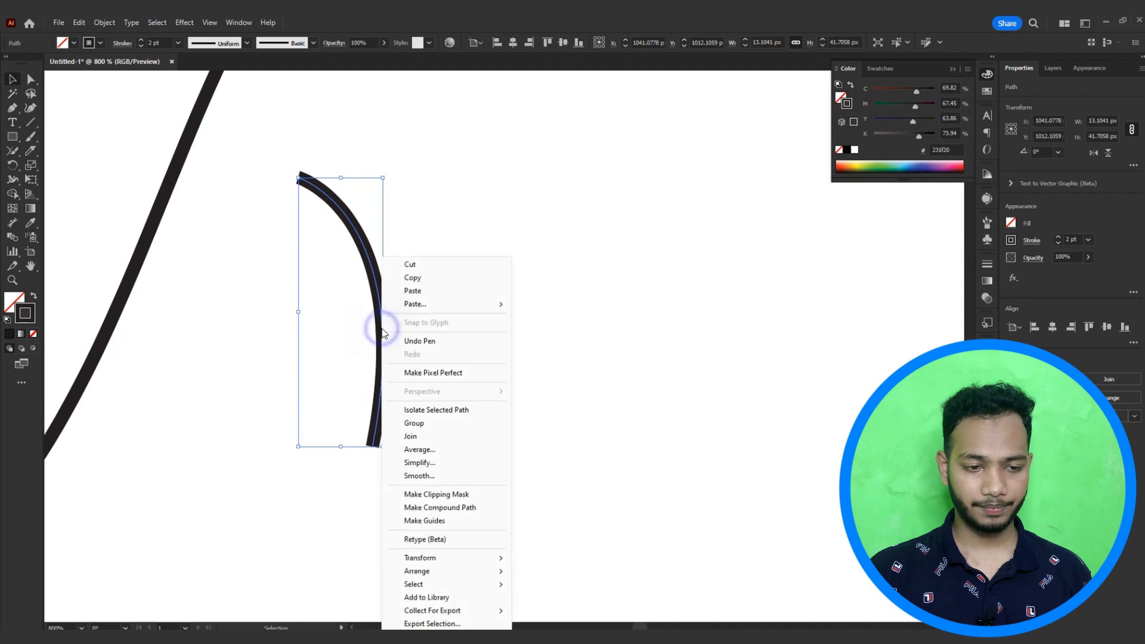
left_click(453, 306)
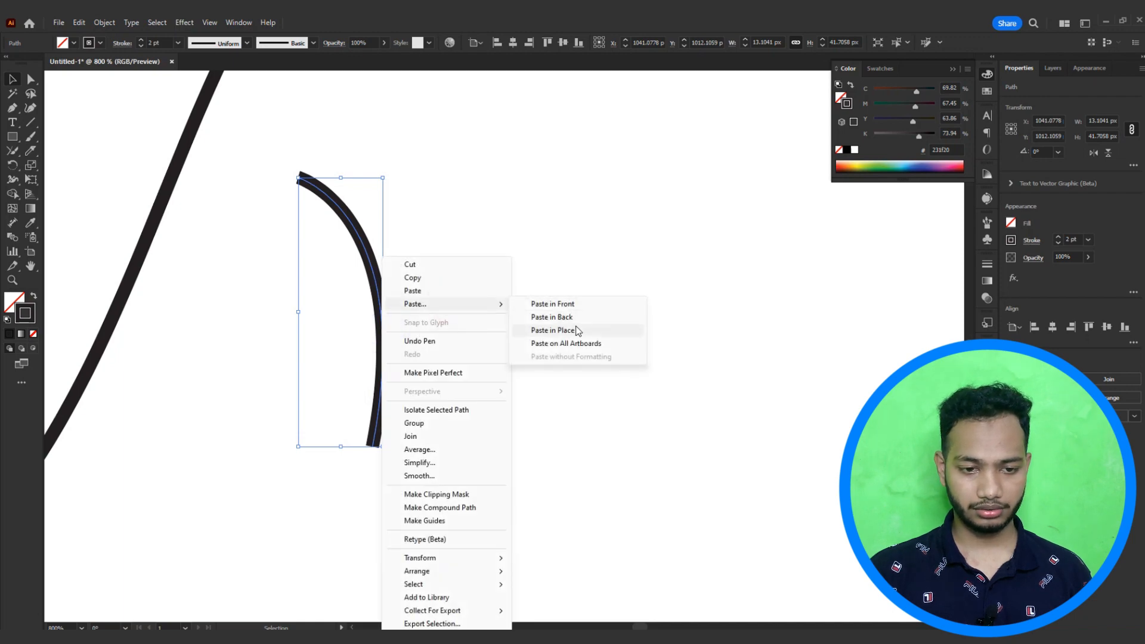
mouse_move(450, 560)
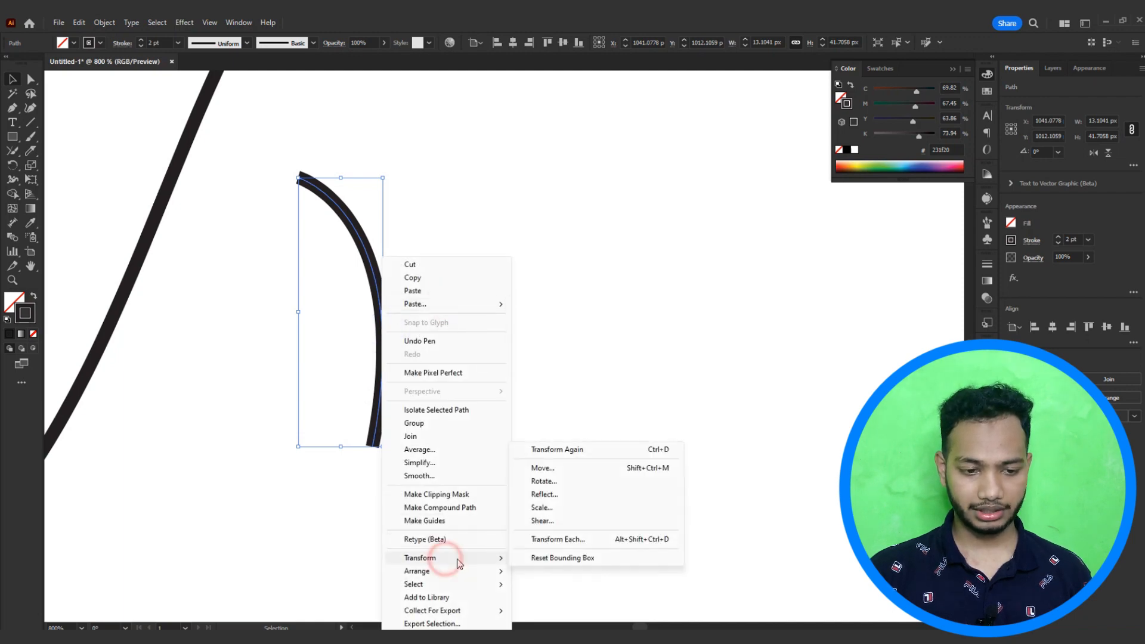
left_click(581, 496)
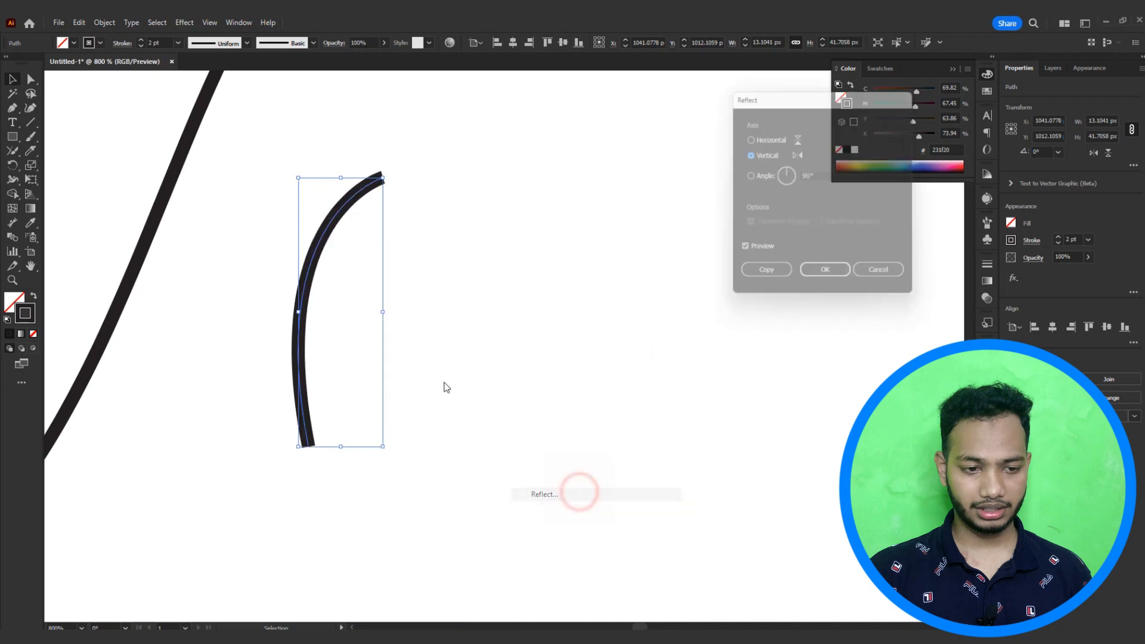
left_click(765, 278)
Step: Move and rotate the reflected copy so the two curves form a V shape
left_click_drag(310, 294, 388, 297)
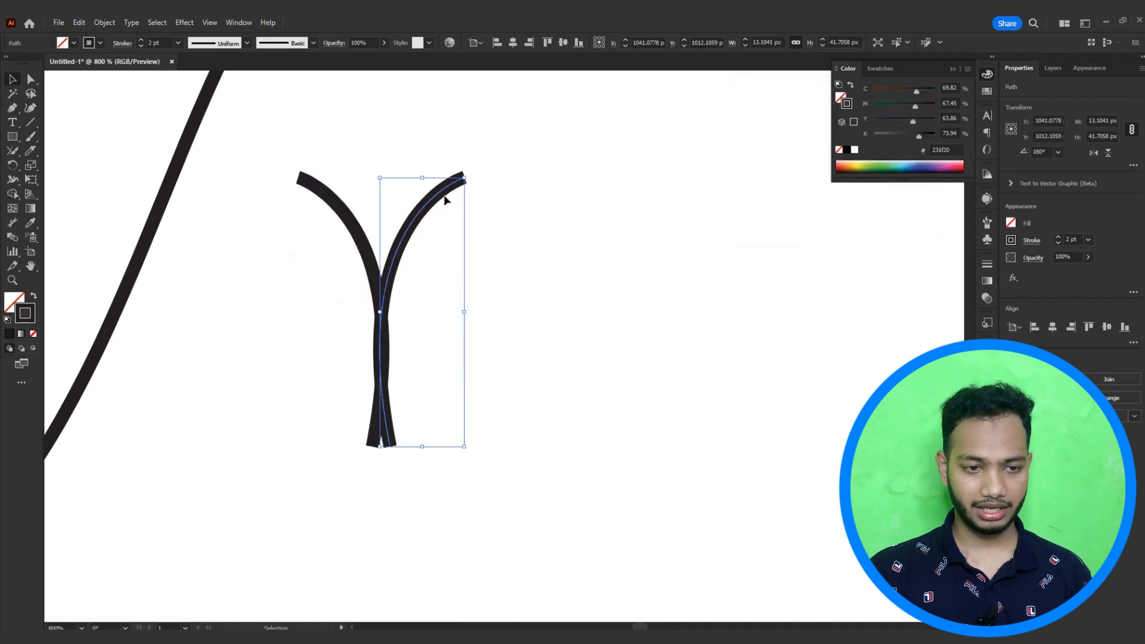
left_click_drag(471, 175, 547, 237)
left_click_drag(471, 238, 573, 379)
left_click_drag(564, 353, 545, 237)
left_click_drag(632, 265, 601, 425)
left_click_drag(590, 359, 769, 261)
left_click_drag(781, 280, 644, 490)
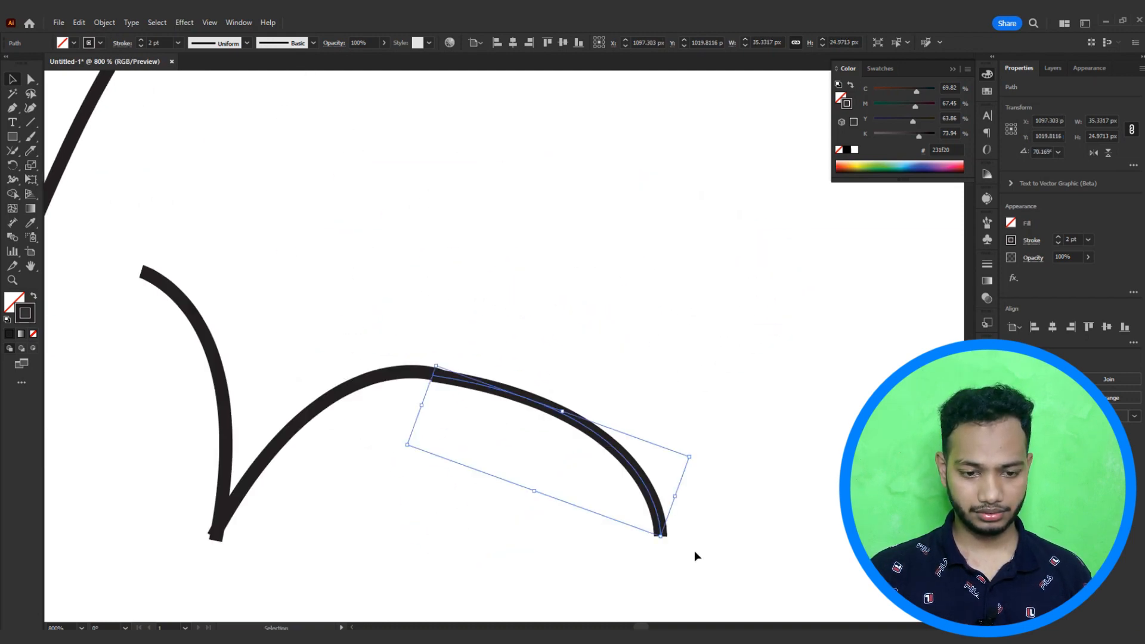
Step: Rotate and position a curve so it rises from the right end of the V
left_click_drag(666, 542, 548, 260)
left_click_drag(532, 350, 436, 381)
left_click(489, 376)
left_click_drag(527, 342, 406, 133)
left_click_drag(418, 241, 470, 225)
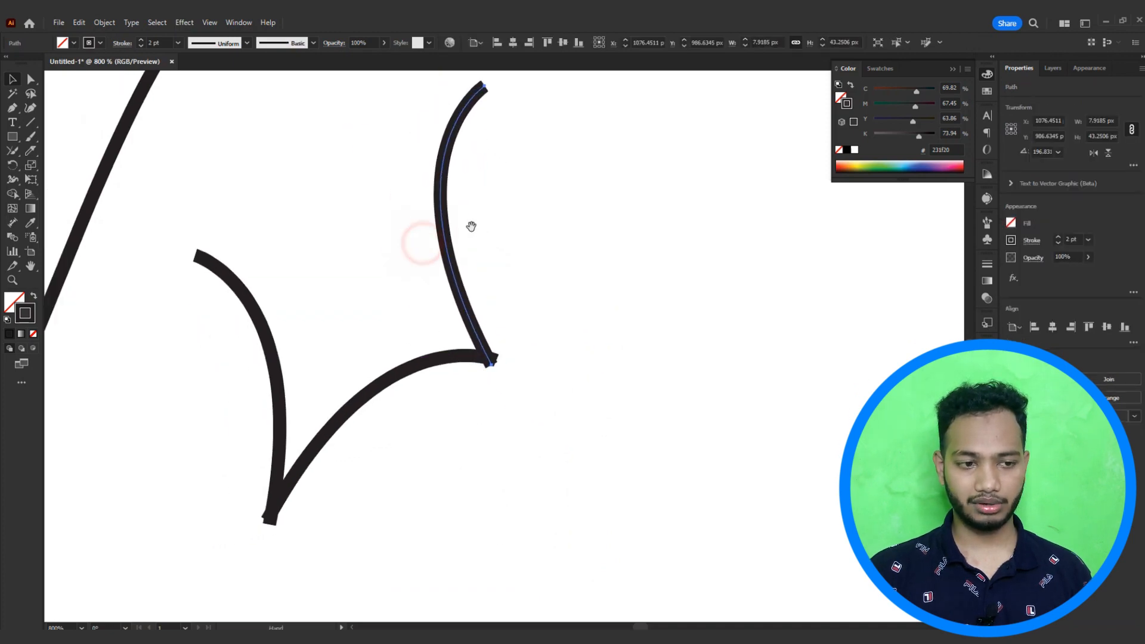
Step: Reflect a copy of the upper curve across the vertical axis
left_click(320, 199)
right_click(442, 222)
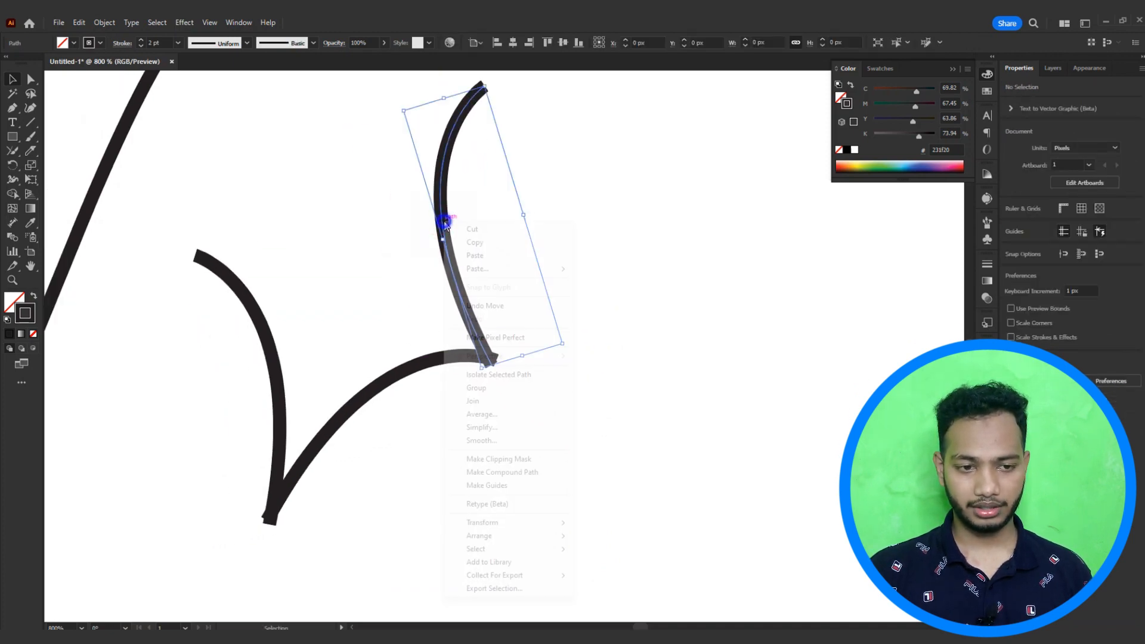
mouse_move(507, 523)
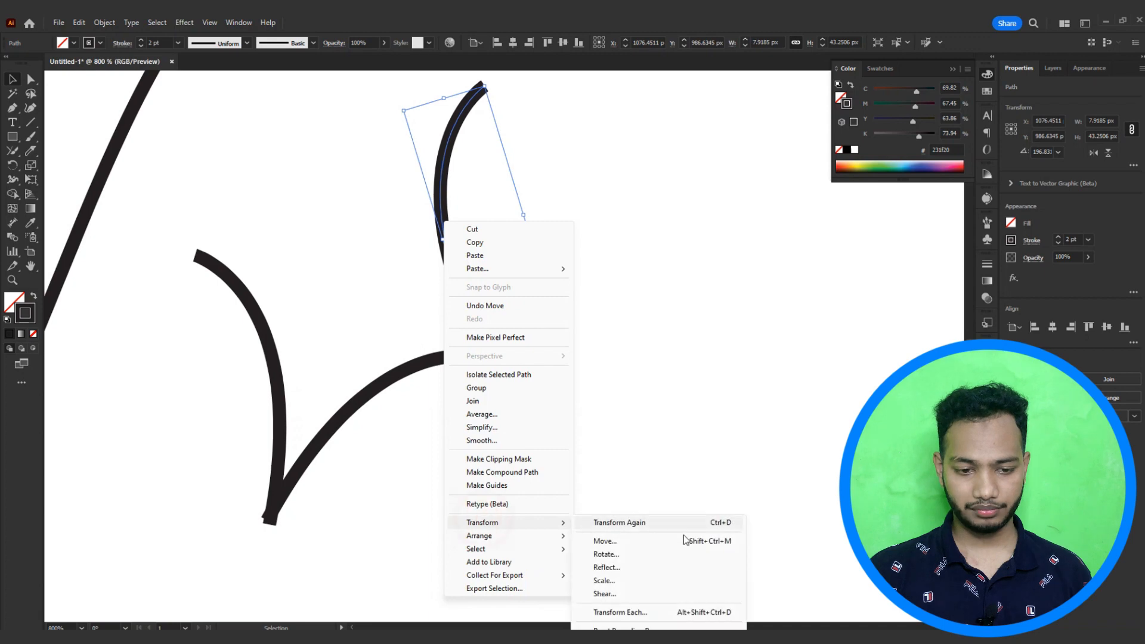
left_click(619, 568)
left_click(765, 278)
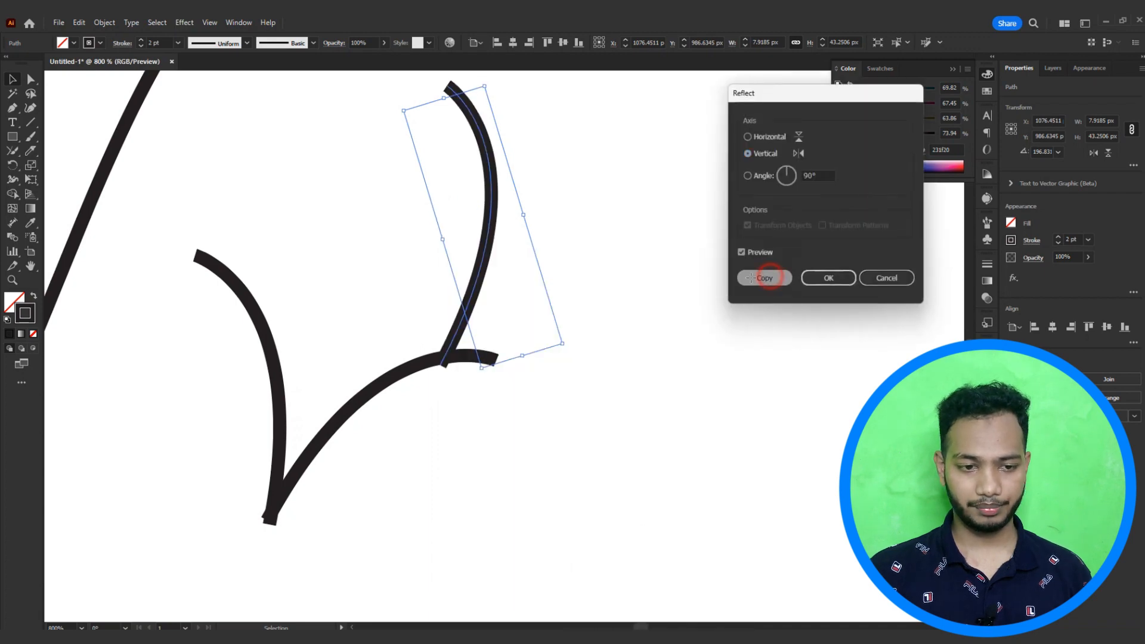
Step: Move and rotate the reflected copy so the four curves close into a four-pointed star
mouse_move(483, 260)
left_mouse_down()
mouse_move(399, 236)
mouse_move(247, 150)
mouse_move(387, 338)
left_mouse_up()
mouse_move(312, 319)
left_mouse_down()
mouse_move(428, 328)
mouse_move(439, 341)
left_mouse_up()
left_click_drag(238, 387, 224, 450)
left_click_drag(511, 282, 484, 341)
left_click_drag(406, 350, 430, 438)
left_click_drag(485, 445, 488, 309)
left_click(593, 296)
scroll(528, 266, "down", 2)
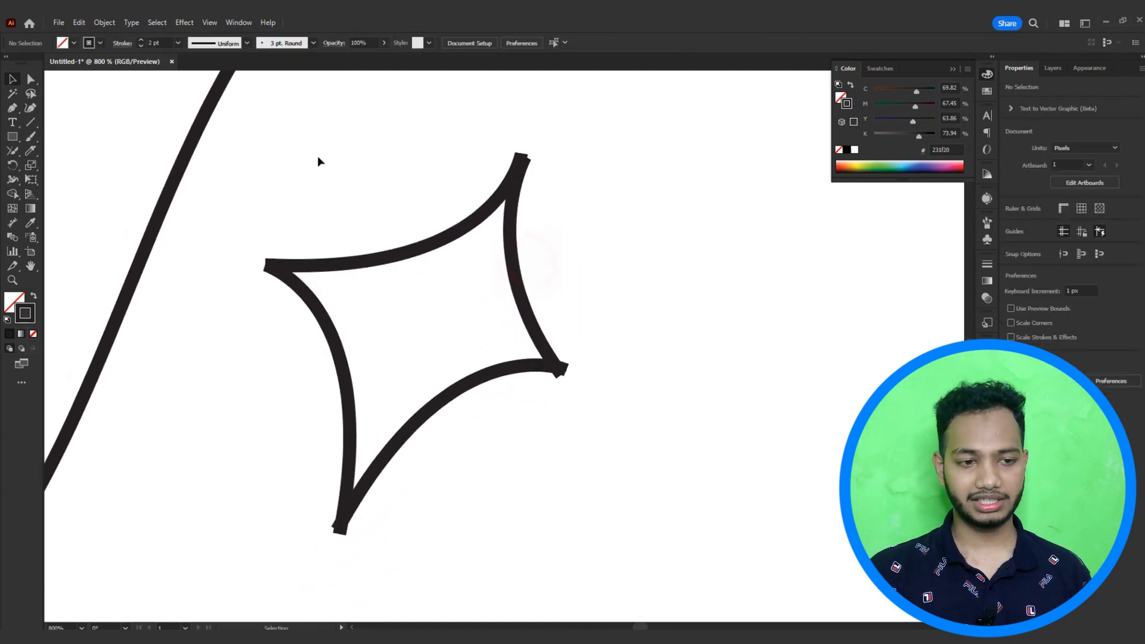
Step: Select the four curves and zoom in to examine where their ends meet at each corner of the star
left_click_drag(223, 149, 660, 467)
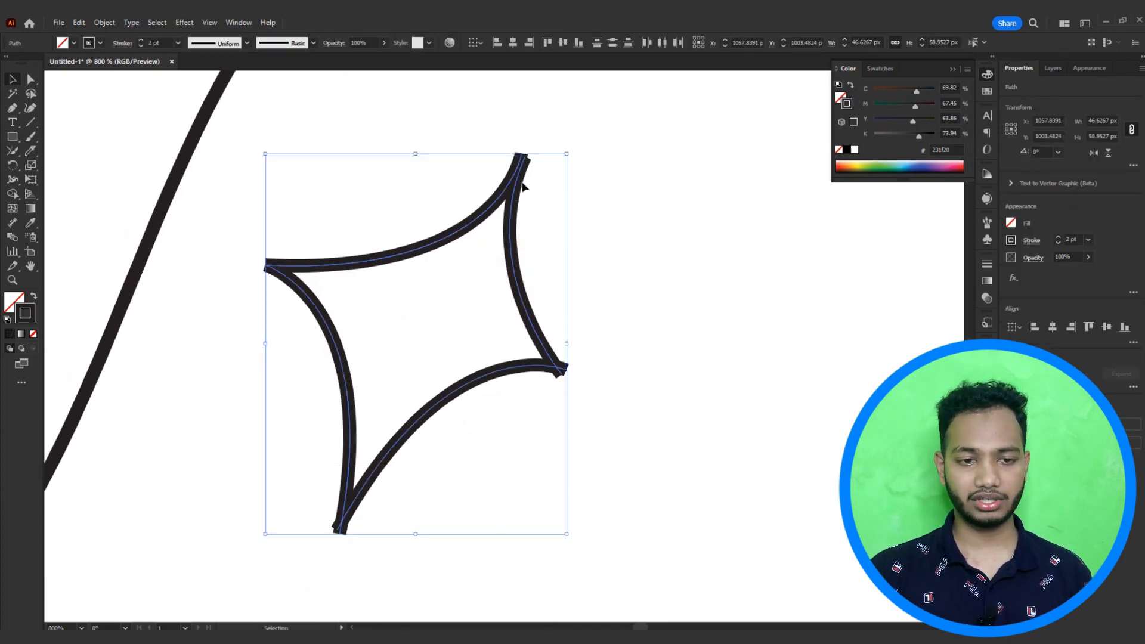
scroll(520, 156, "up", 4)
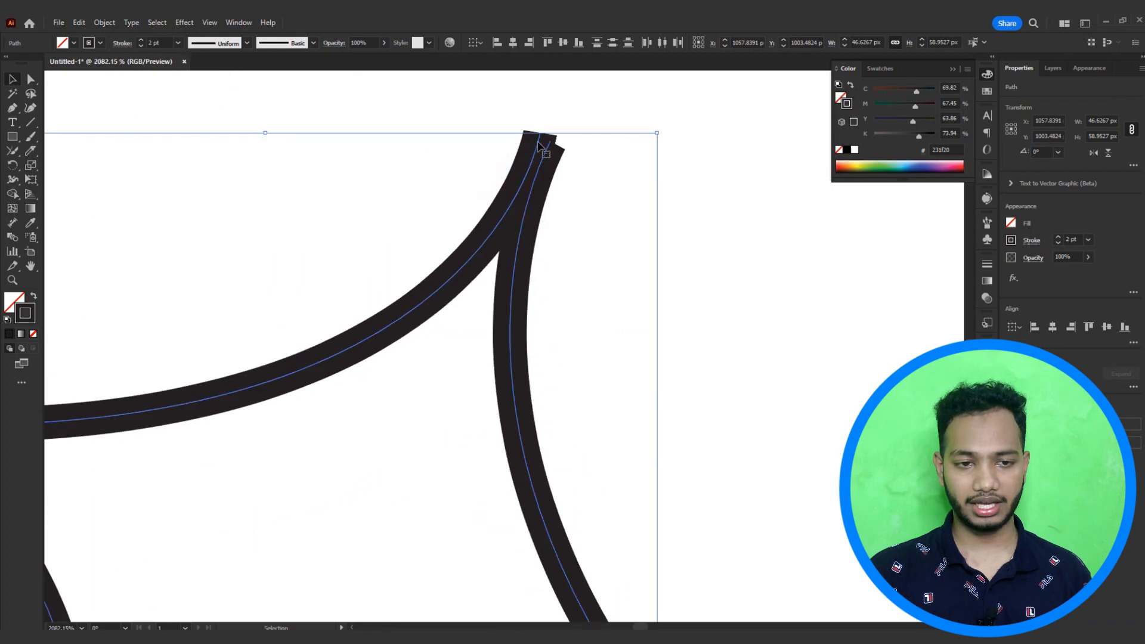
scroll(518, 127, "up", 5)
left_click_drag(680, 164, 608, 214)
left_click_drag(564, 388, 405, 98)
left_click_drag(486, 435, 401, 87)
left_click_drag(517, 454, 471, 113)
mouse_move(521, 403)
left_mouse_down()
mouse_move(516, 325)
mouse_move(447, 81)
left_mouse_up()
left_click_drag(524, 453, 516, 329)
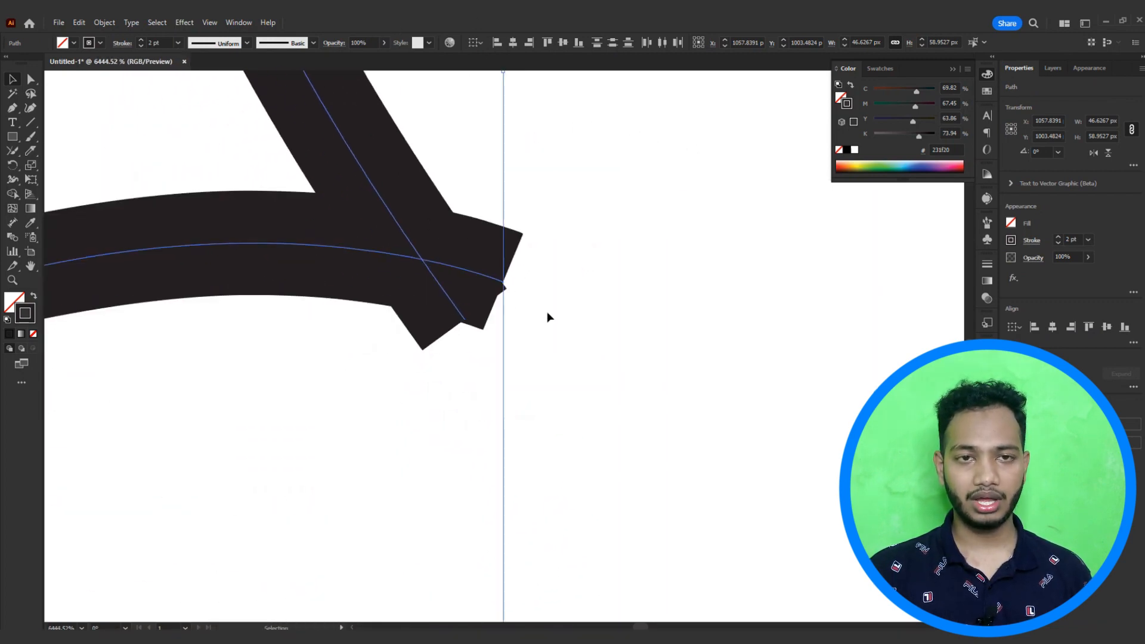
scroll(520, 314, "down", 3)
left_click_drag(405, 334, 829, 212)
left_click_drag(331, 370, 650, 146)
left_click_drag(491, 404, 507, 216)
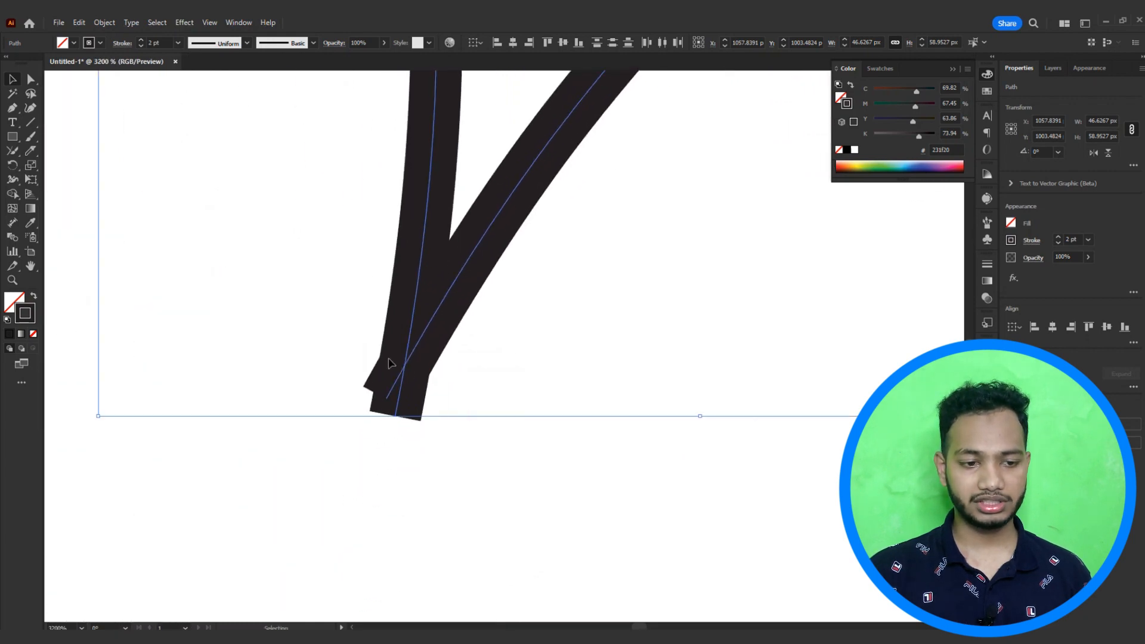
left_click_drag(329, 195, 415, 486)
left_click_drag(421, 232, 442, 509)
left_click_drag(376, 274, 419, 546)
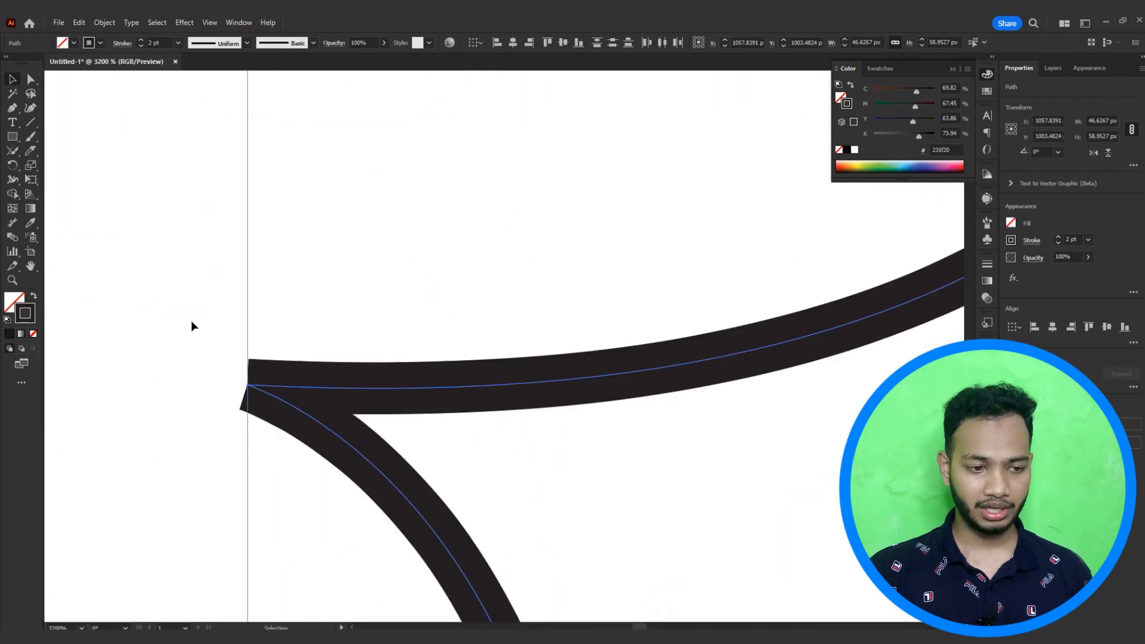
scroll(383, 433, "down", 5)
left_click_drag(502, 432, 450, 300)
scroll(531, 325, "down", 2)
left_click_drag(534, 327, 475, 328)
Step: With the Join tool, scrub across the overlapping curve ends at the star's corners to join them
left_click_drag(12, 151, 62, 211)
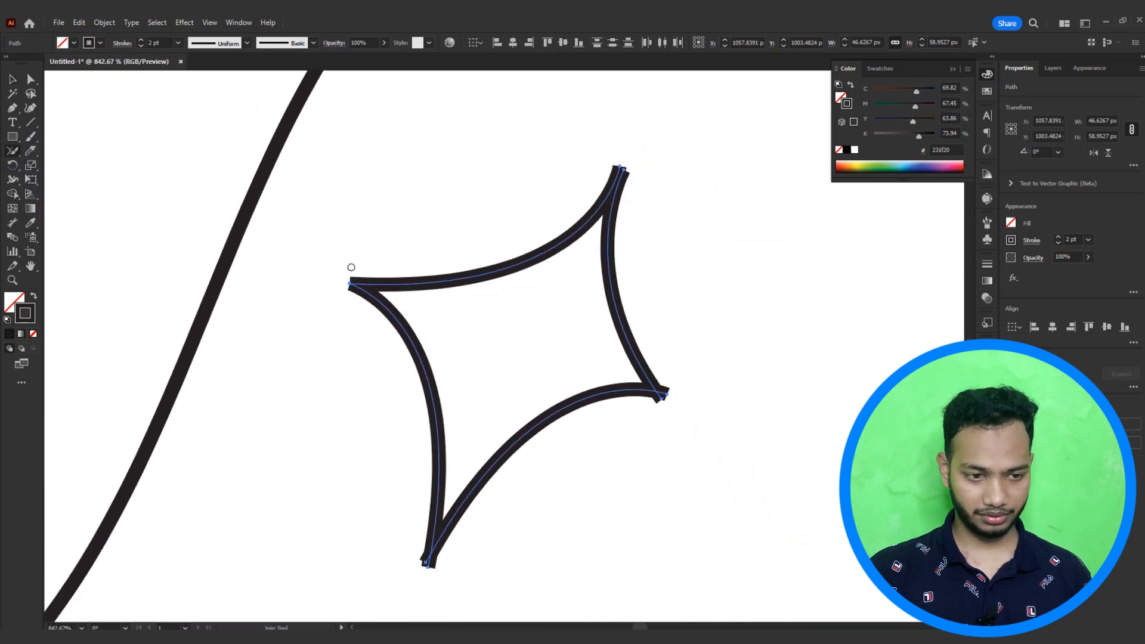
left_click_drag(320, 155, 731, 479)
mouse_move(351, 260)
left_mouse_down()
mouse_move(328, 298)
mouse_move(354, 283)
mouse_move(321, 268)
left_mouse_up()
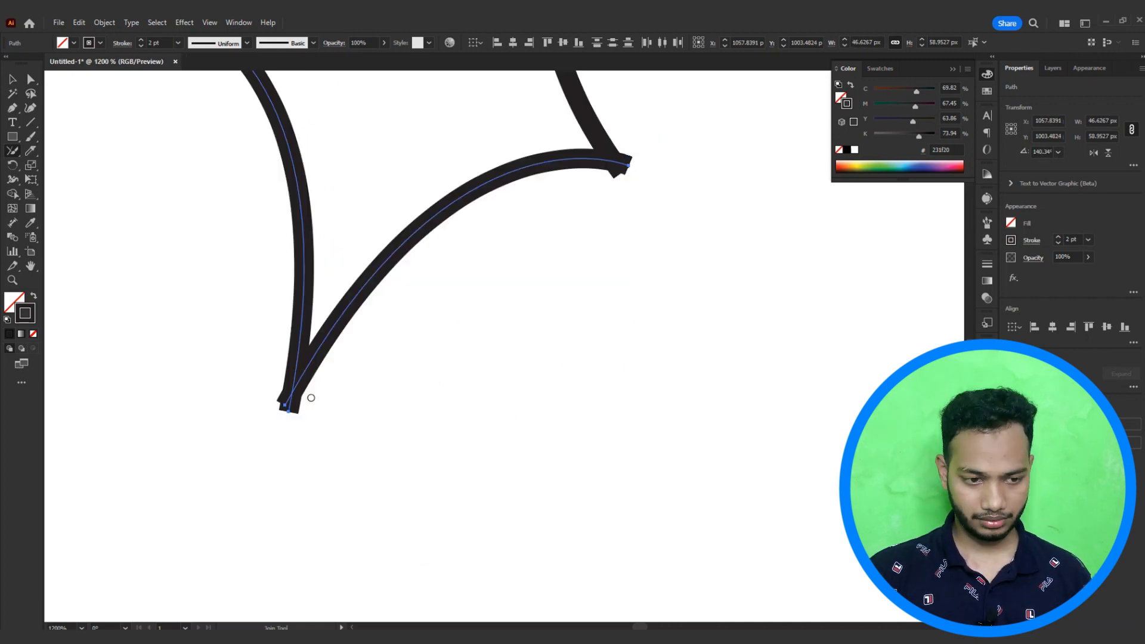
left_click_drag(312, 396, 315, 420)
scroll(291, 379, "down", 2)
left_click_drag(422, 343, 422, 357)
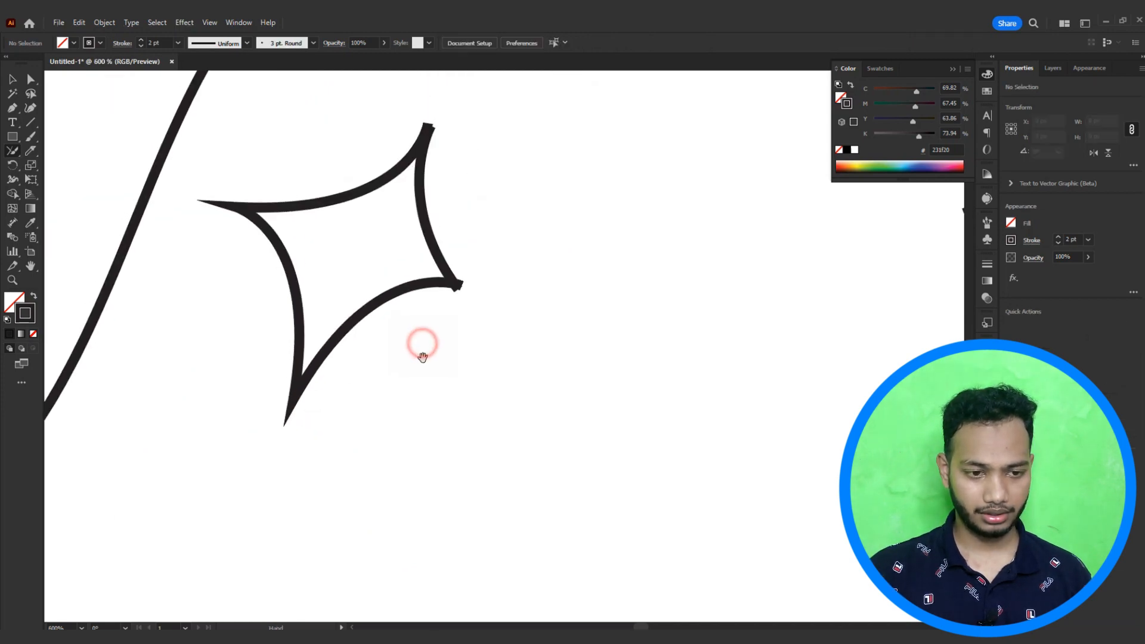
left_click_drag(426, 313, 524, 277)
left_click_drag(499, 202, 437, 296)
left_click_drag(490, 262, 471, 280)
Step: Zoom into the star's top and right corners and scrub the right corner's overlapping ends with the Join tool
scroll(471, 302, "up", 5)
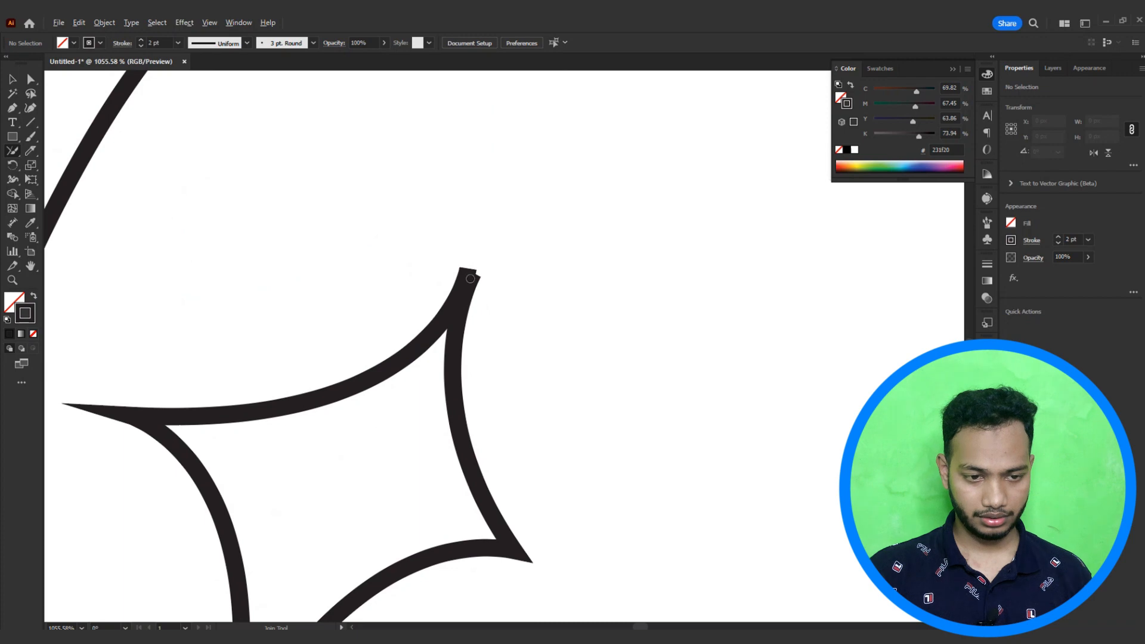
scroll(470, 278, "up", 4)
scroll(480, 267, "up", 3)
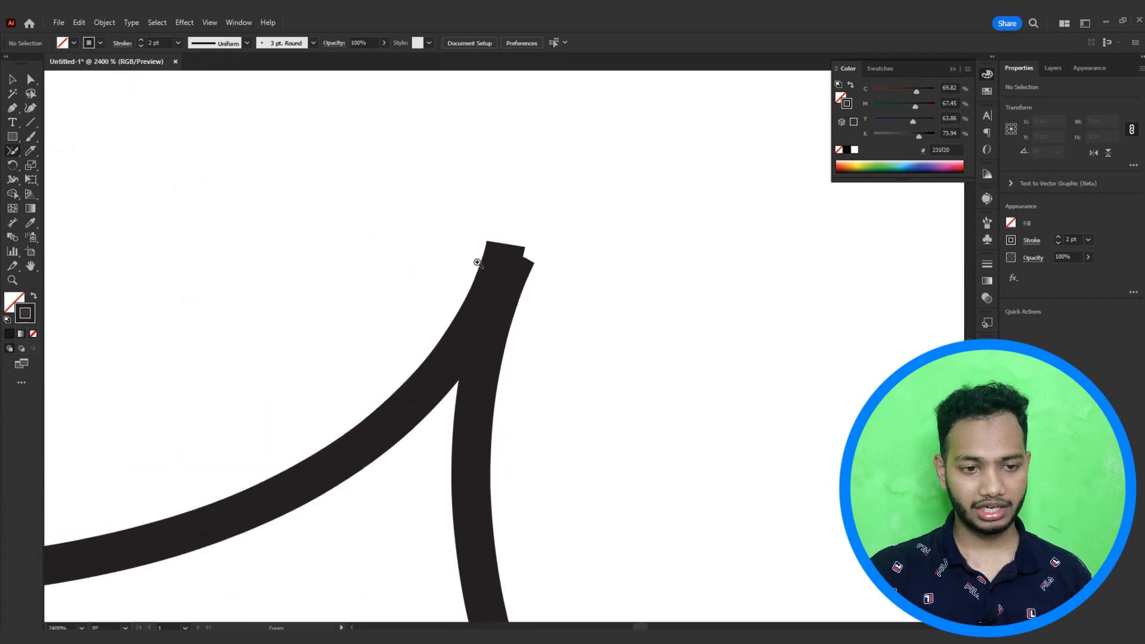
mouse_move(388, 214)
left_mouse_down()
mouse_move(598, 340)
mouse_move(563, 322)
left_mouse_up()
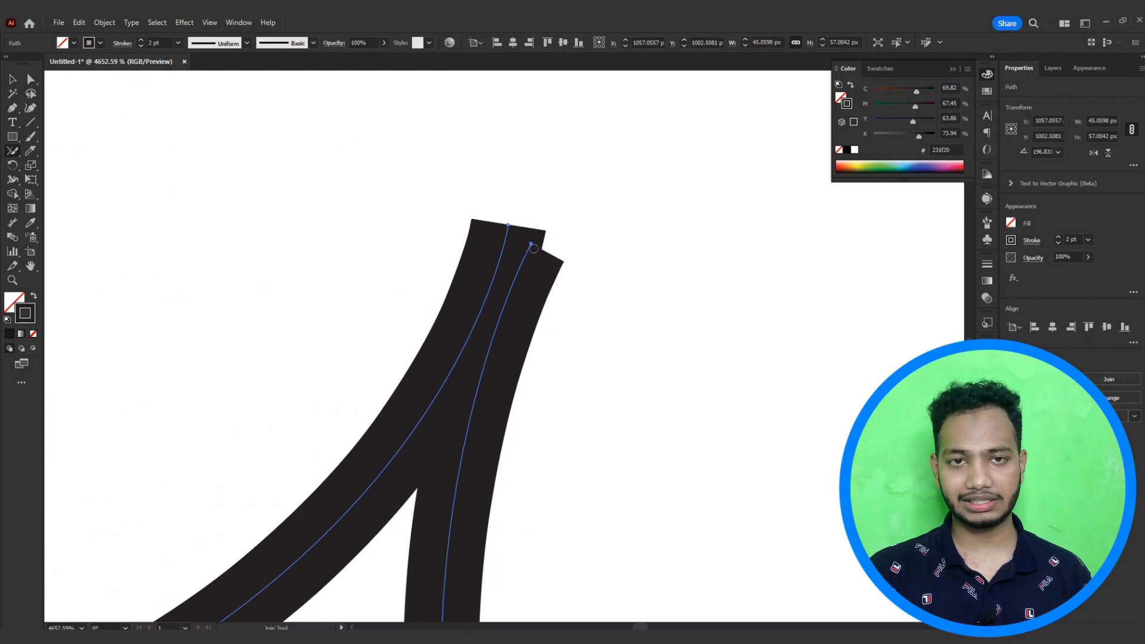
scroll(588, 328, "down", 5)
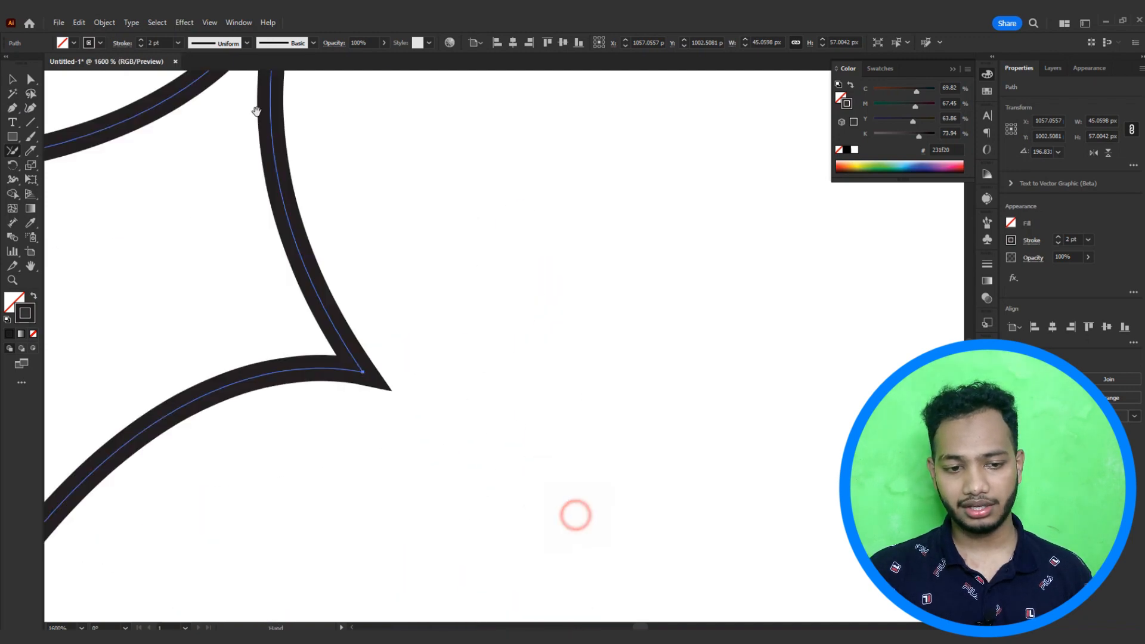
scroll(311, 287, "up", 5)
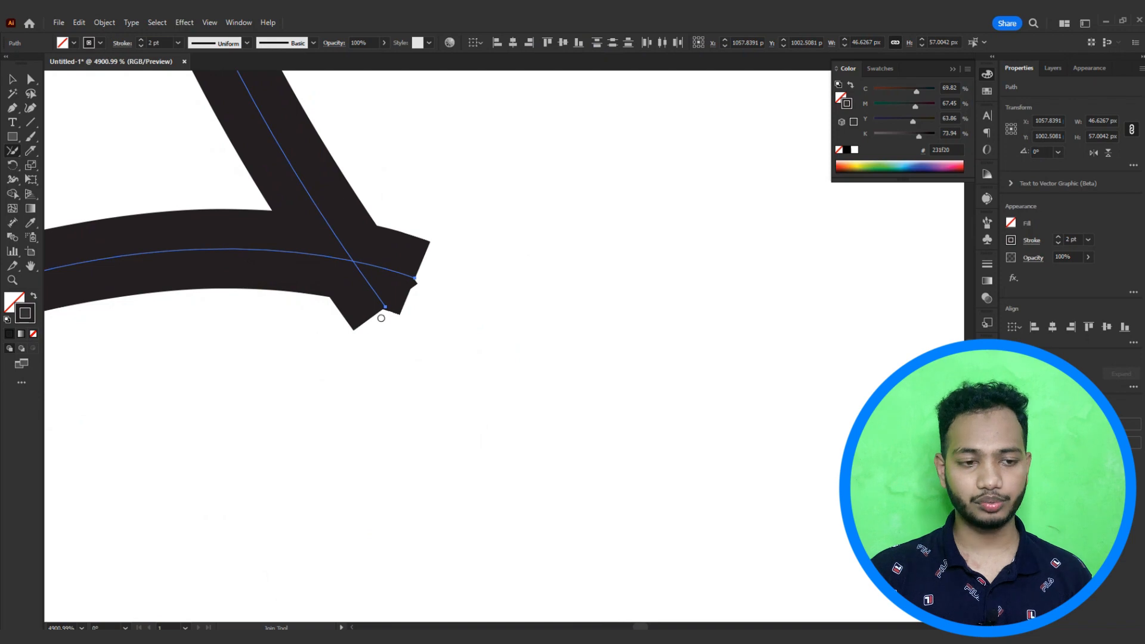
mouse_move(446, 223)
left_mouse_down()
mouse_move(301, 315)
mouse_move(377, 362)
mouse_move(466, 263)
mouse_move(451, 206)
left_mouse_up()
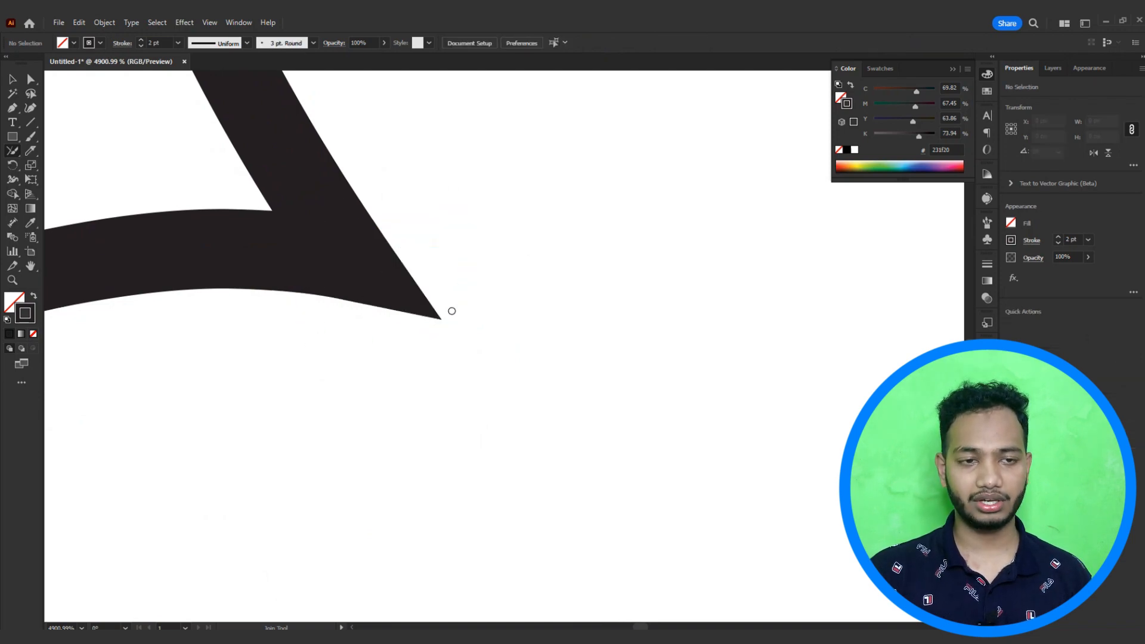
scroll(324, 263, "down", 3)
left_click_drag(249, 98, 367, 507)
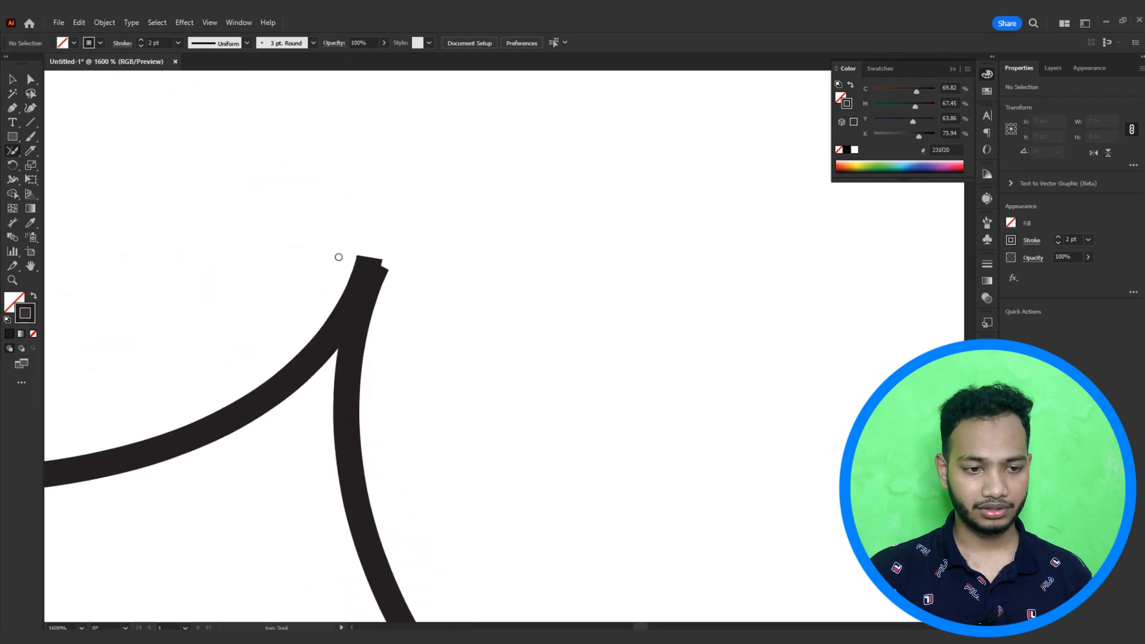
scroll(379, 272, "up", 3)
Step: Move the end anchor at the star's top corner with the Direct Selection tool so the curves meet
left_click(31, 80)
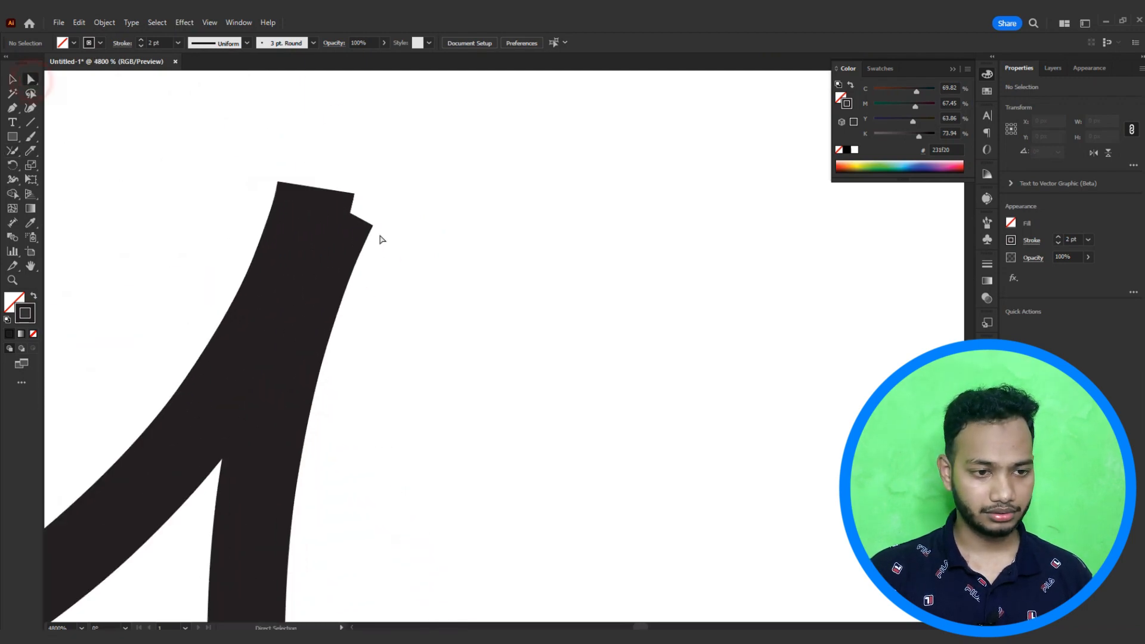
left_click(338, 207)
left_click_drag(339, 207, 322, 206)
left_click(338, 209, "ctrl")
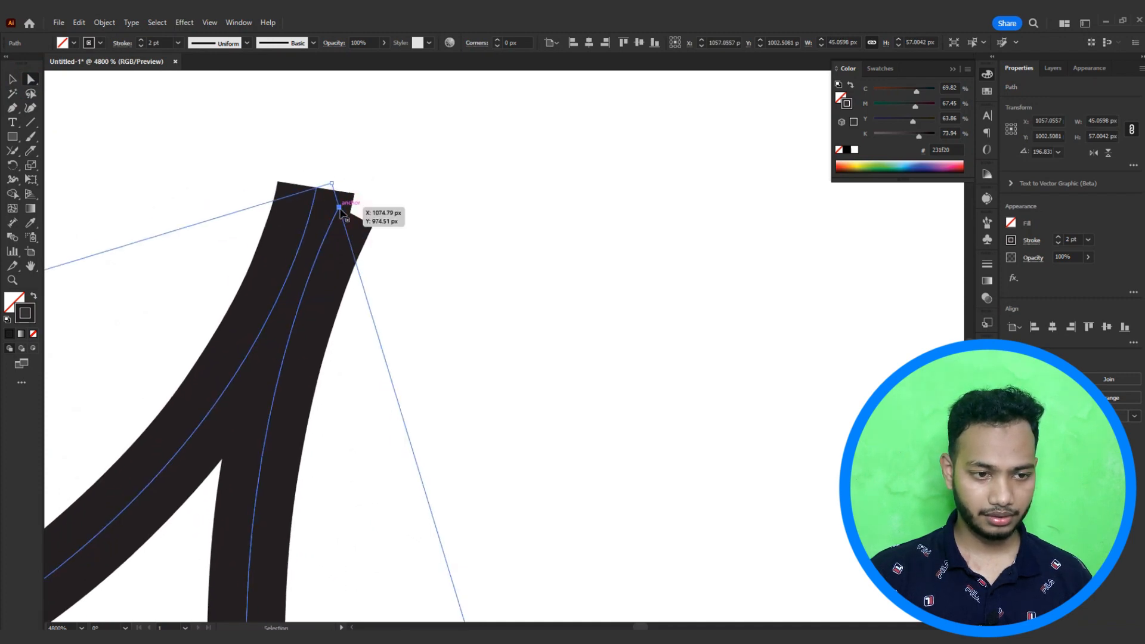
left_click(340, 210, "ctrl")
mouse_move(340, 213)
left_mouse_down()
mouse_move(351, 195)
mouse_move(314, 188)
left_mouse_up()
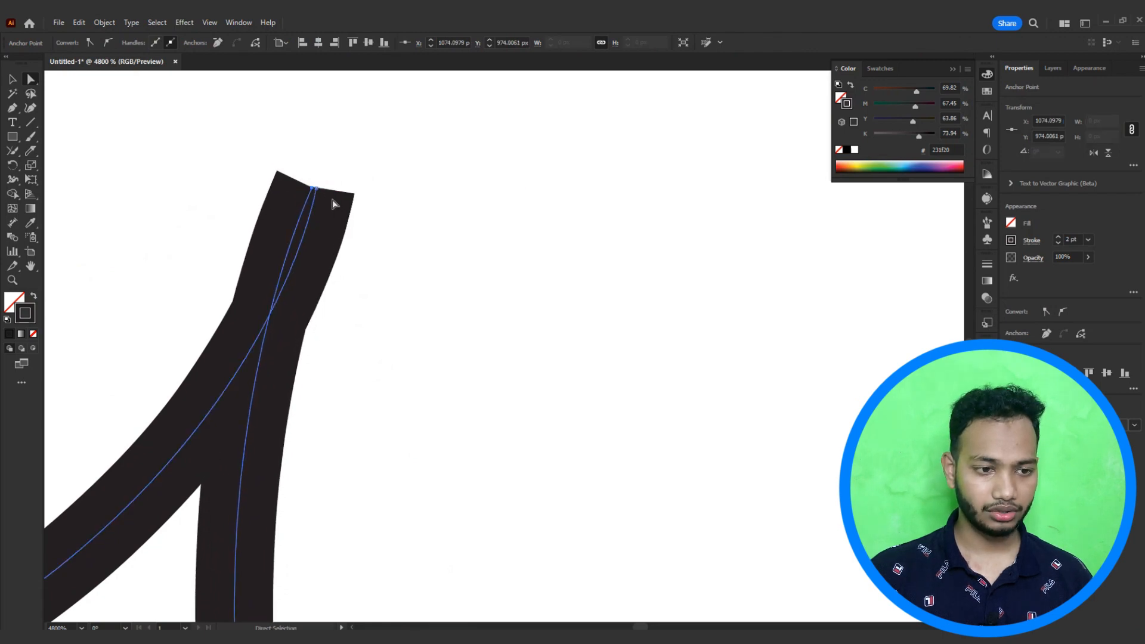
Step: Scrub the star's top corner with the Join tool to join its two curve ends
left_click(12, 152)
mouse_move(300, 169)
left_mouse_down()
mouse_move(340, 158)
mouse_move(376, 179)
mouse_move(268, 263)
left_mouse_up()
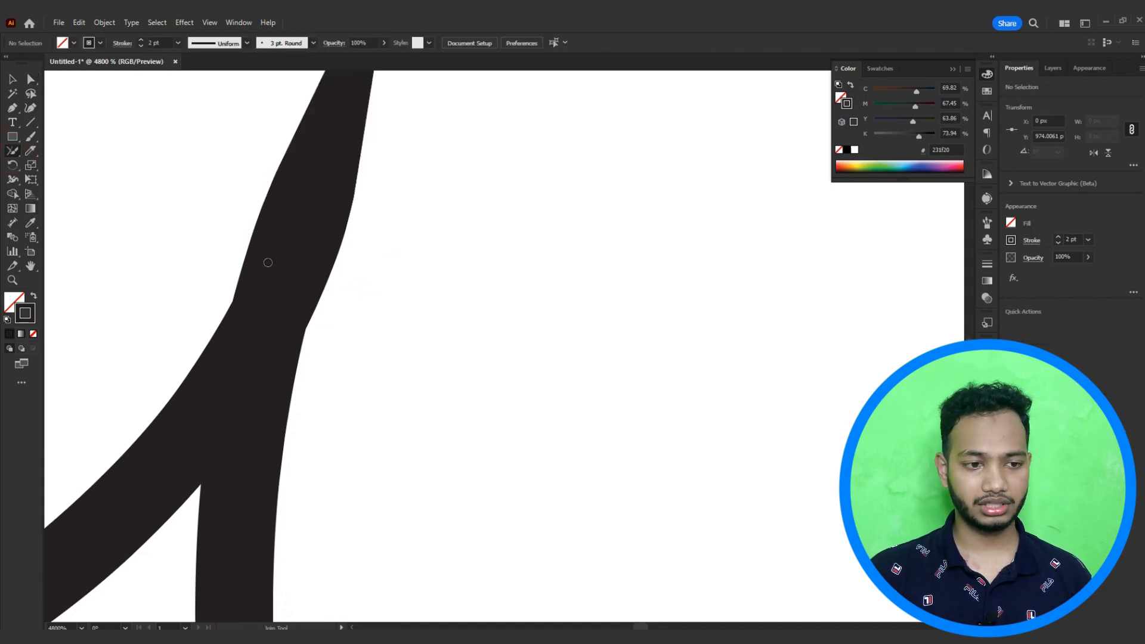
scroll(358, 295, "down", 4)
left_click_drag(338, 305, 423, 269)
left_click_drag(376, 233, 478, 283)
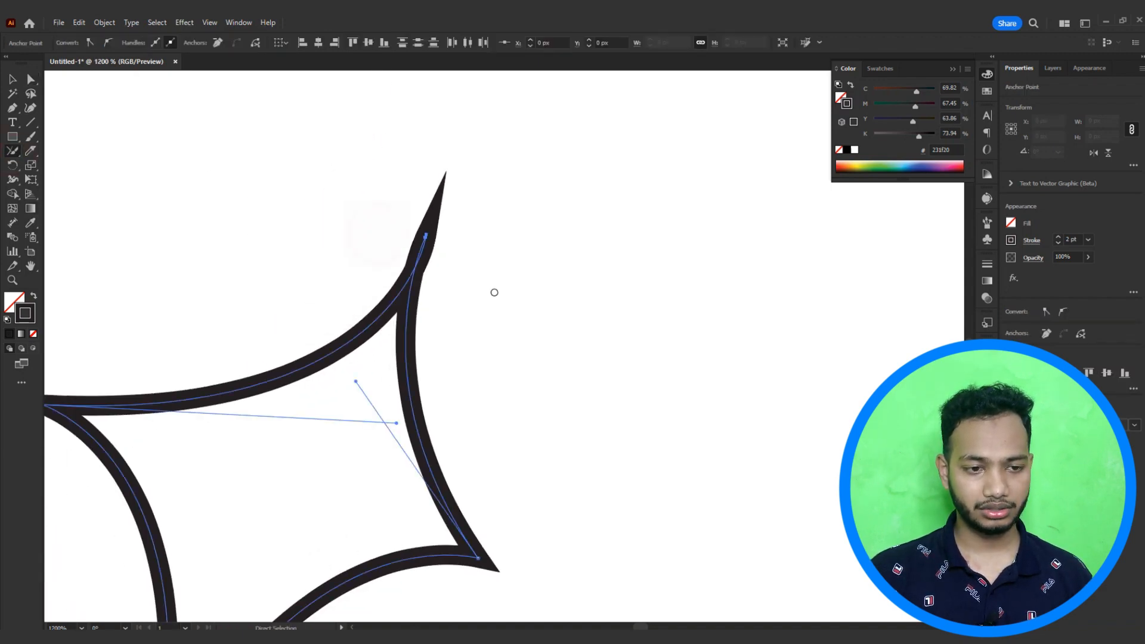
scroll(432, 237, "up", 5)
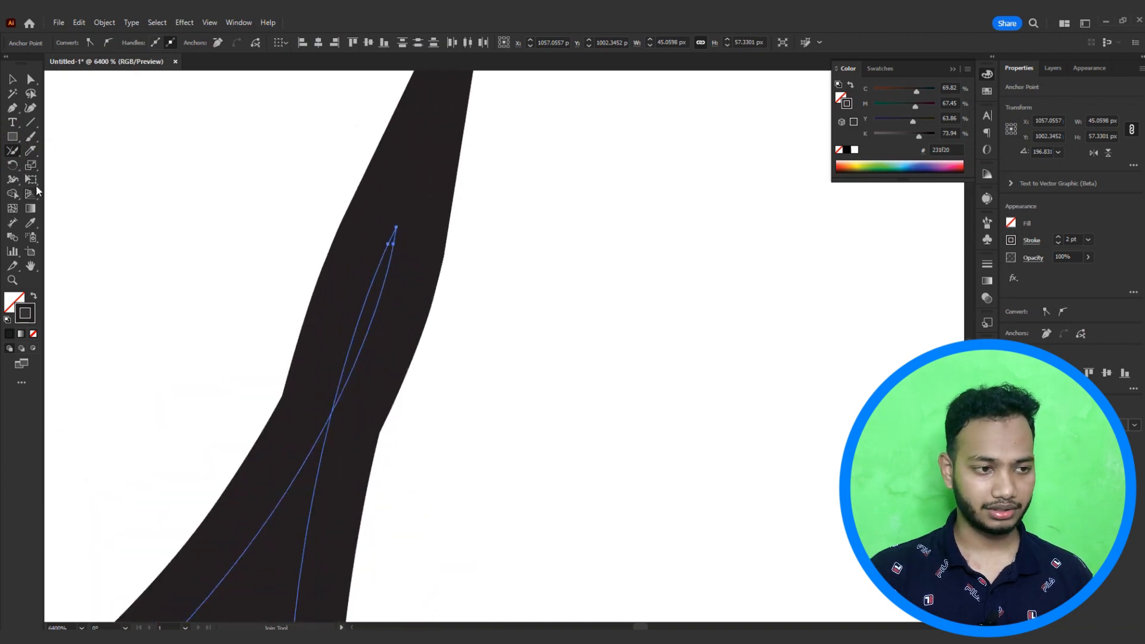
Step: Delete the two end anchors at the top corner, then undo the second deletion
left_click(31, 78)
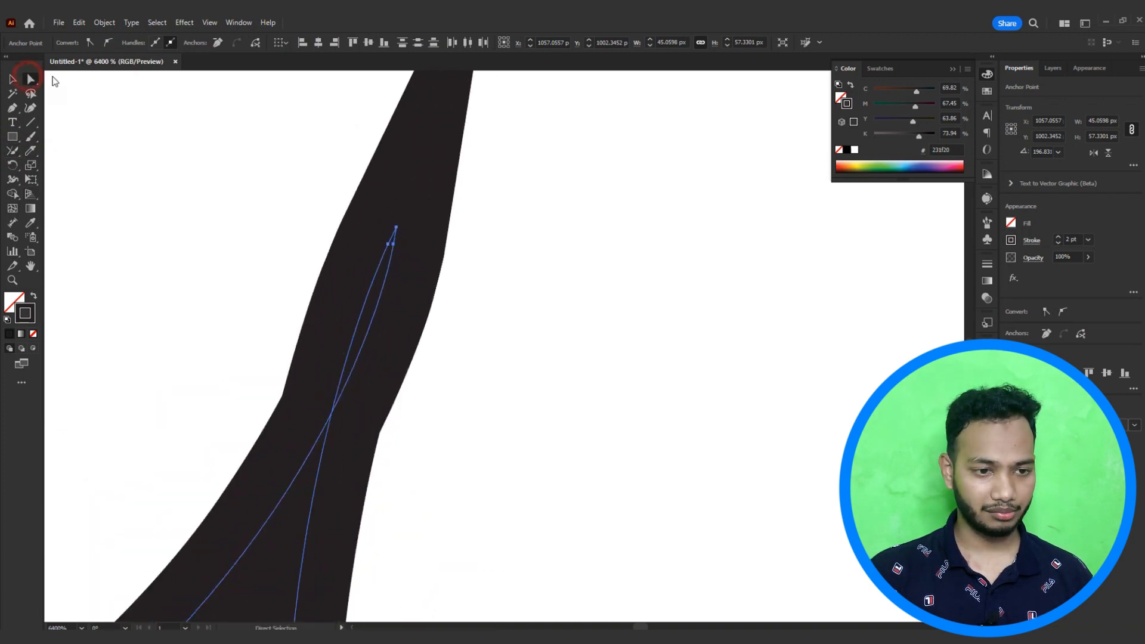
left_click(396, 229)
key("Delete")
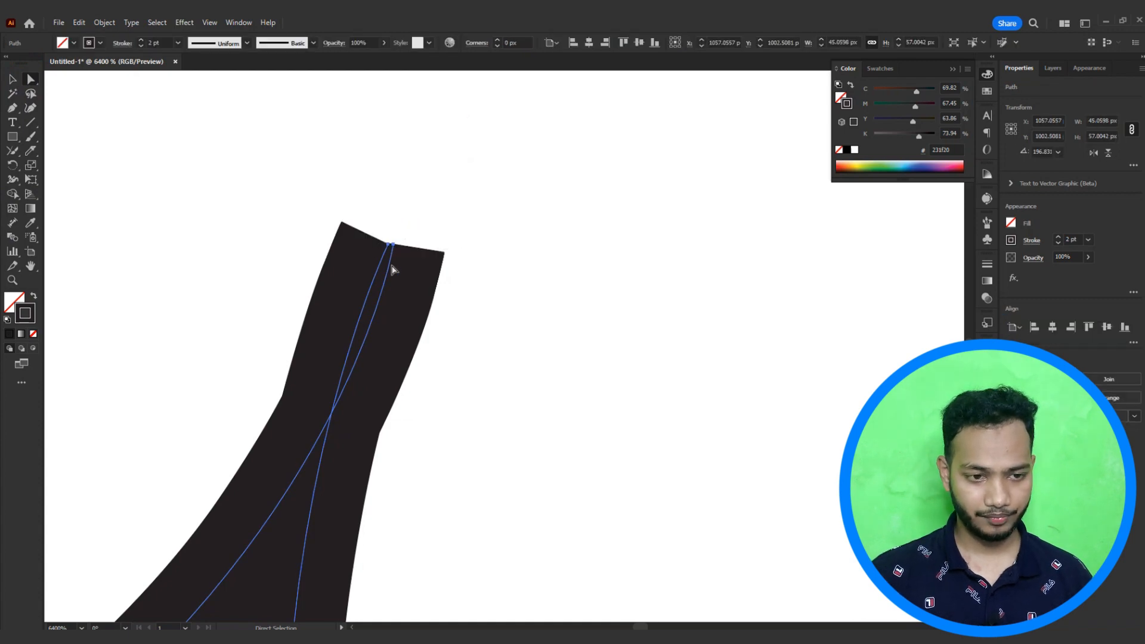
left_click(393, 246)
key("Delete")
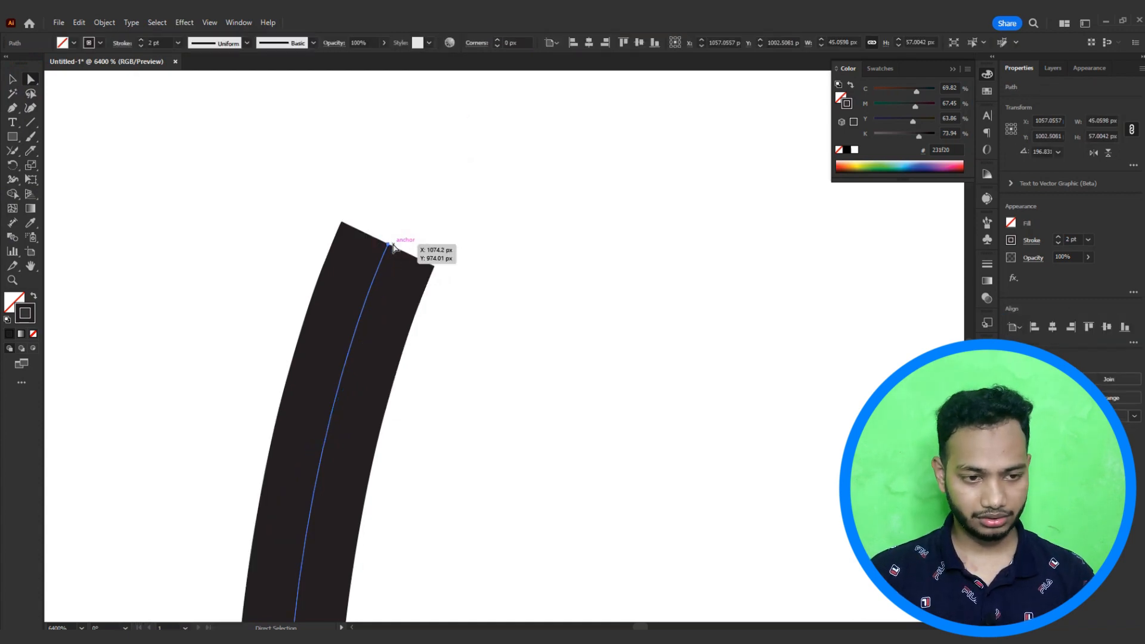
key("ctrl+z")
Step: Drag the top end anchor upward, select both top curves and merge them with the Shape Builder tool
left_click_drag(402, 346, 407, 266)
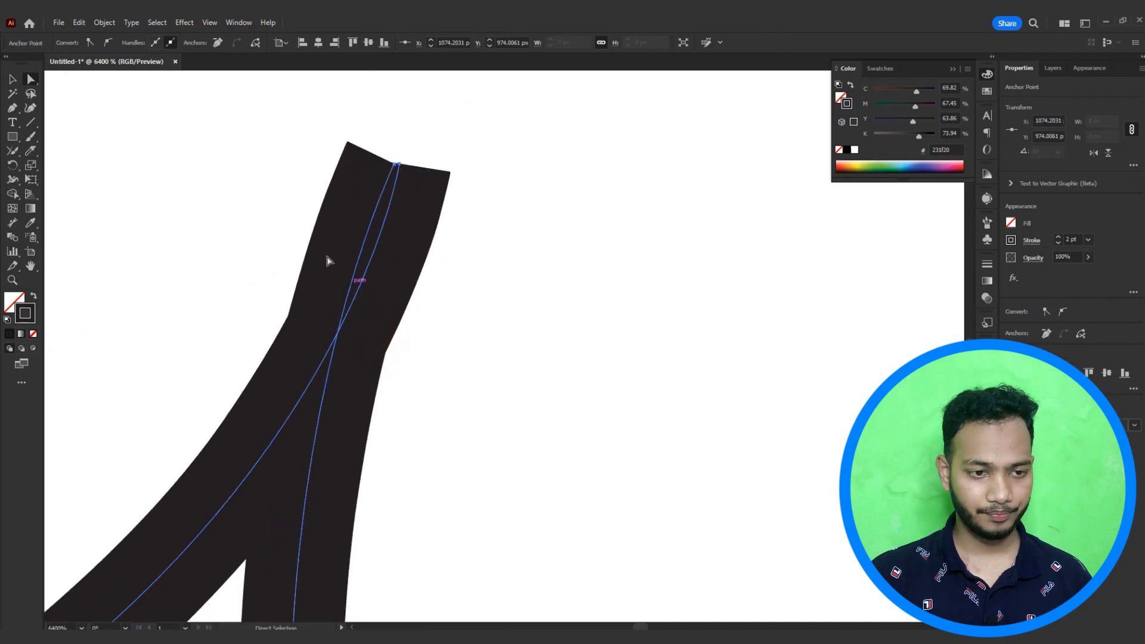
left_click_drag(263, 205, 497, 330)
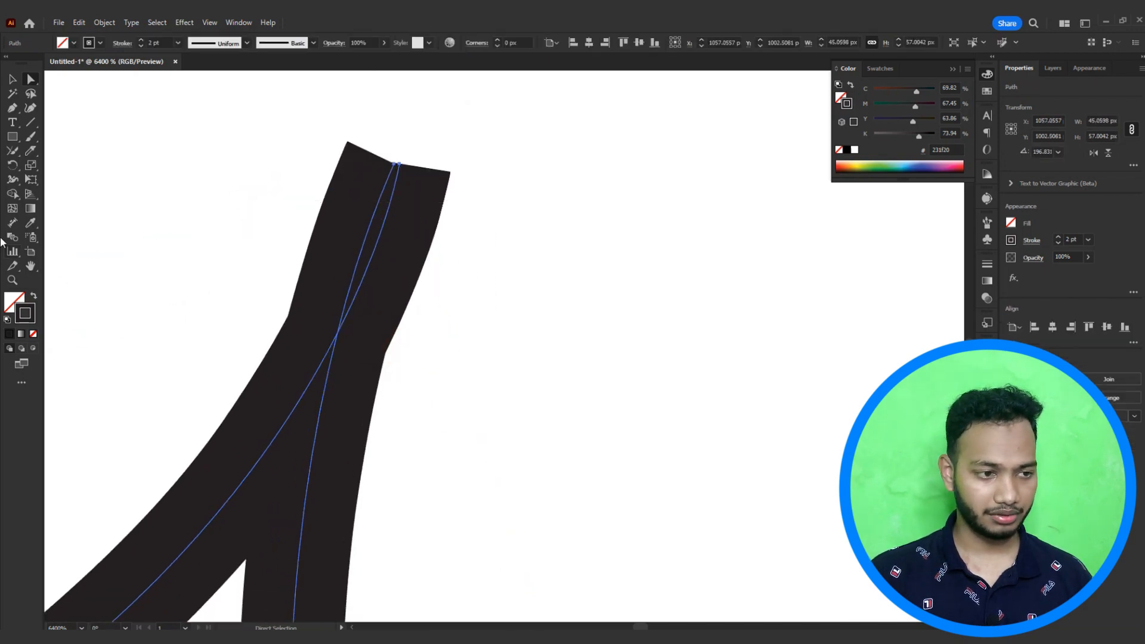
left_click(16, 195)
left_click_drag(437, 256, 253, 215)
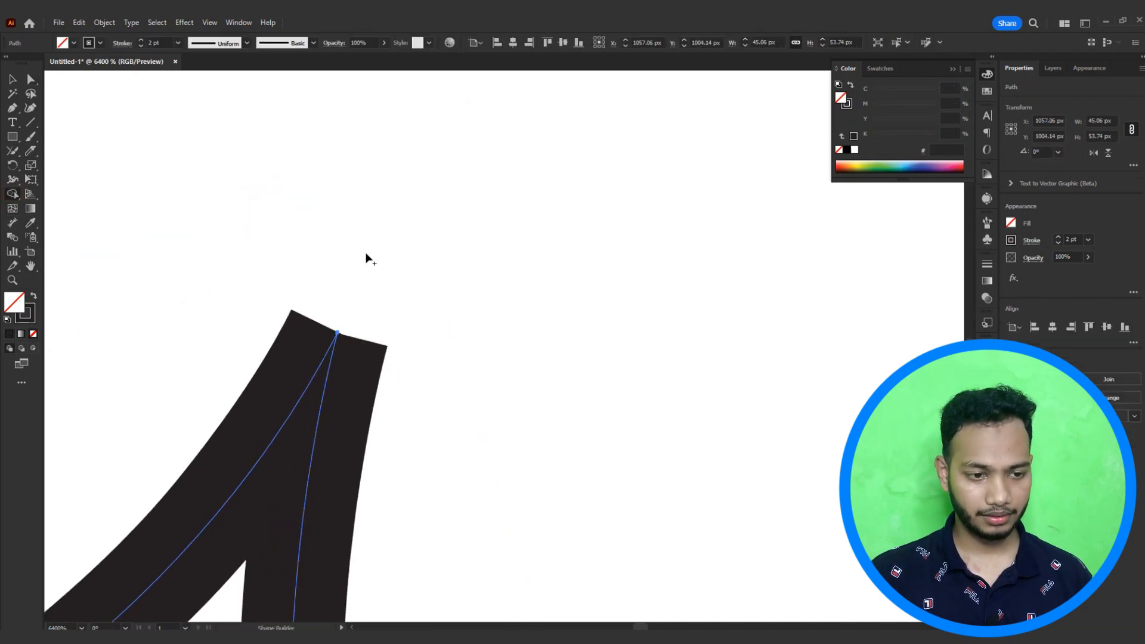
Step: Join the top corner's curve ends by scrubbing across them with the Join tool
key("v")
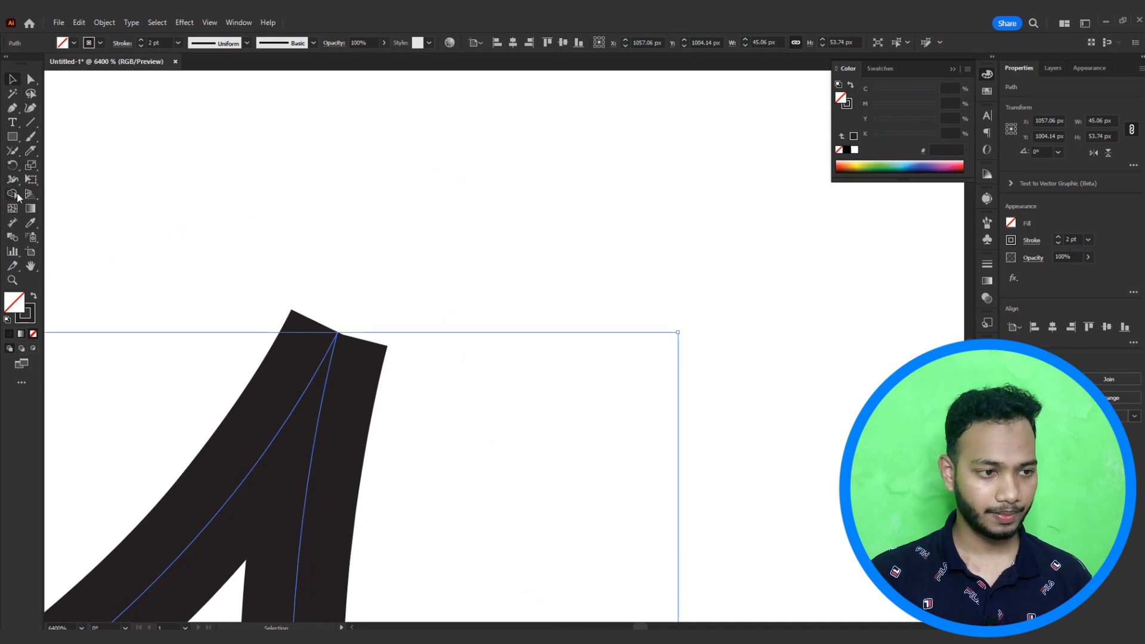
left_click(12, 154)
mouse_move(359, 309)
left_mouse_down()
mouse_move(335, 378)
mouse_move(349, 371)
left_mouse_up()
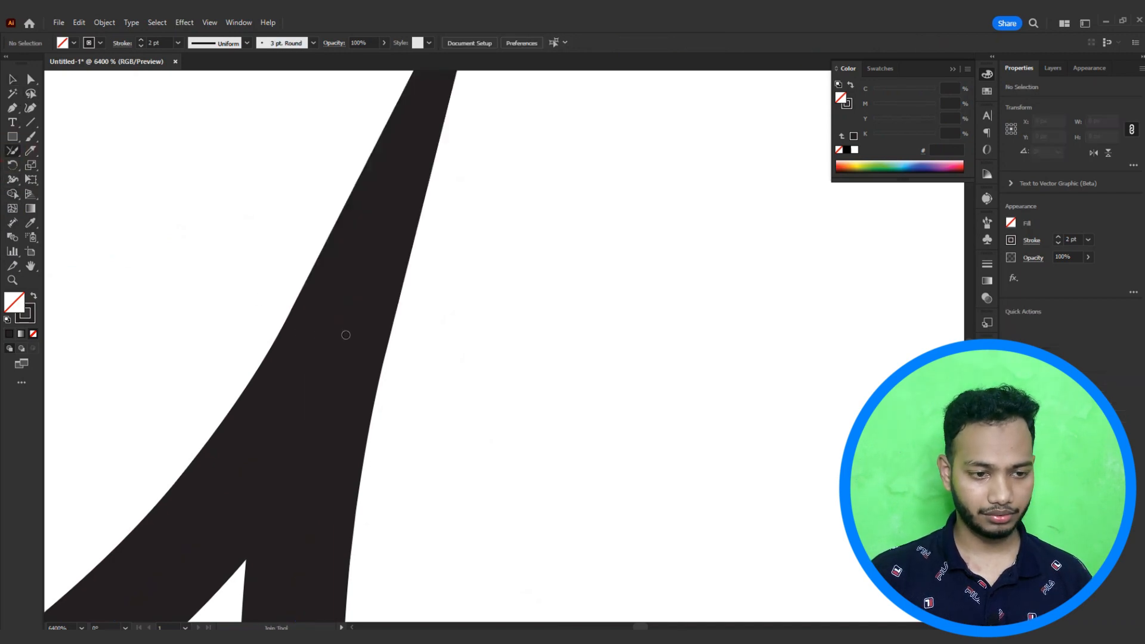
Step: Zoom out to view the finished four-pointed star and select it
scroll(445, 338, "down", 5)
scroll(506, 385, "down", 3)
key("v")
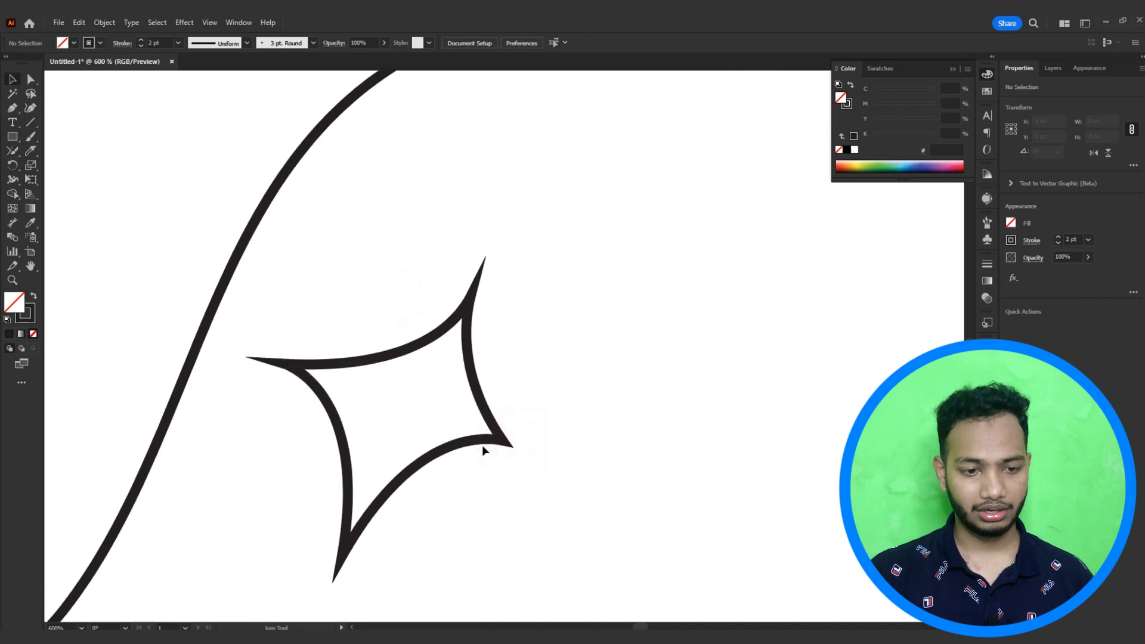
scroll(477, 453, "up", 2)
left_click(455, 449)
scroll(604, 352, "up", 3)
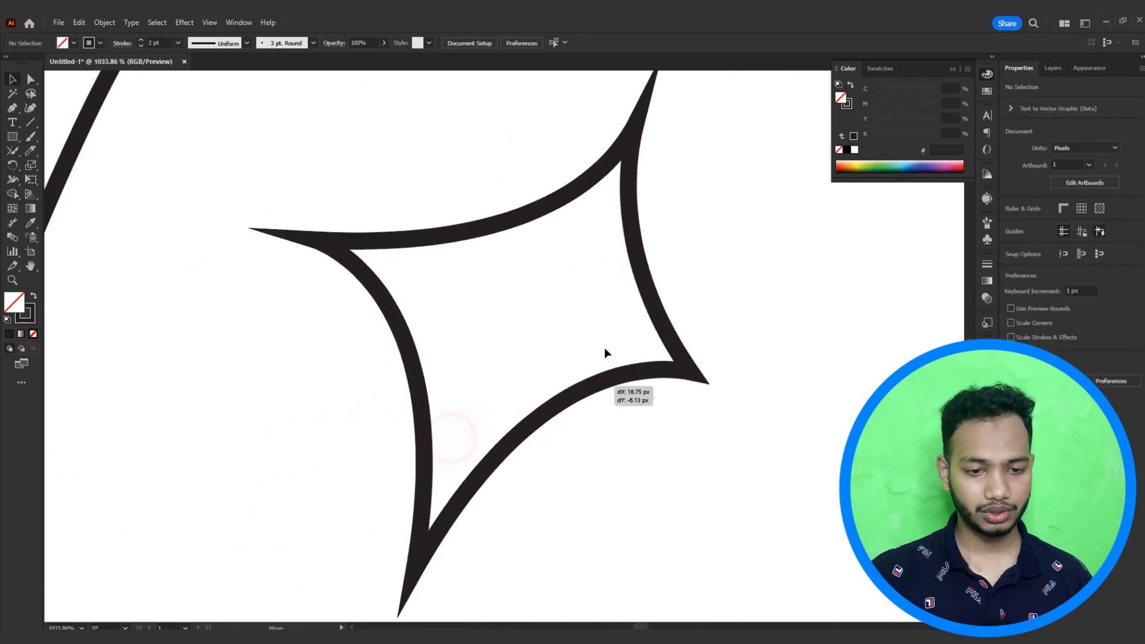
Step: Pan and zoom out around the finished four-pointed star to examine its outline
left_click_drag(596, 317, 503, 339)
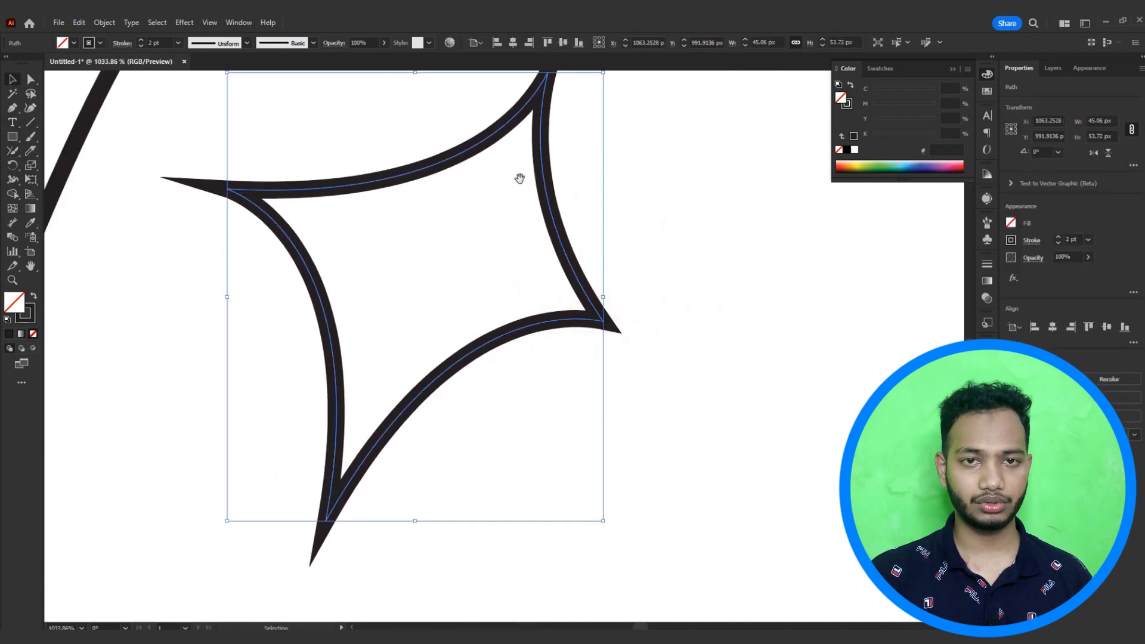
left_click_drag(519, 178, 526, 255)
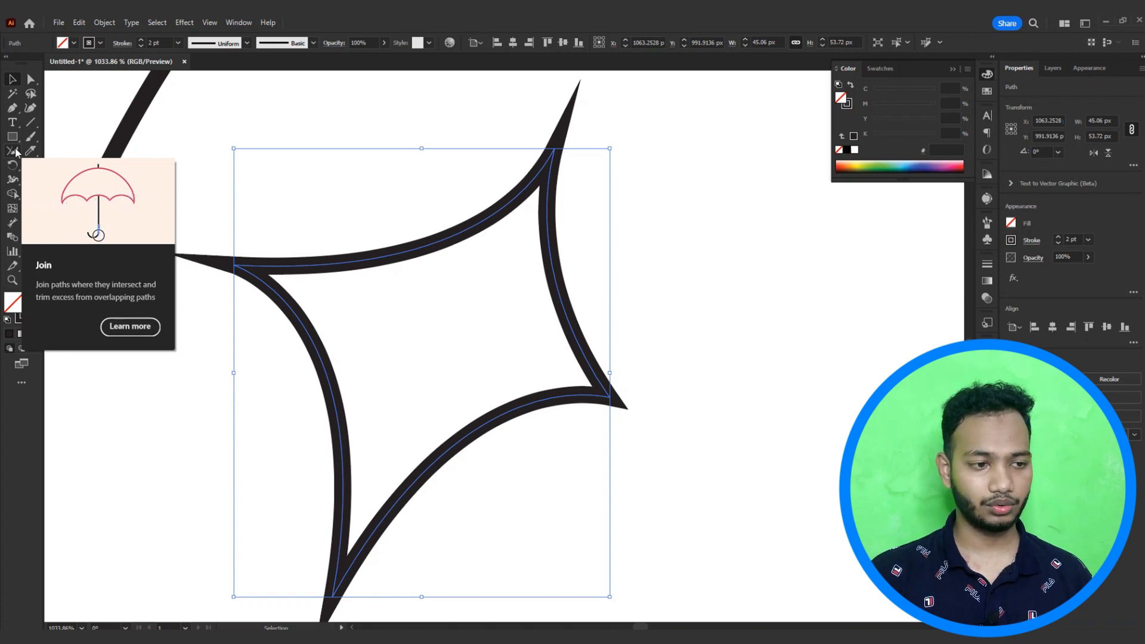
left_click(376, 191)
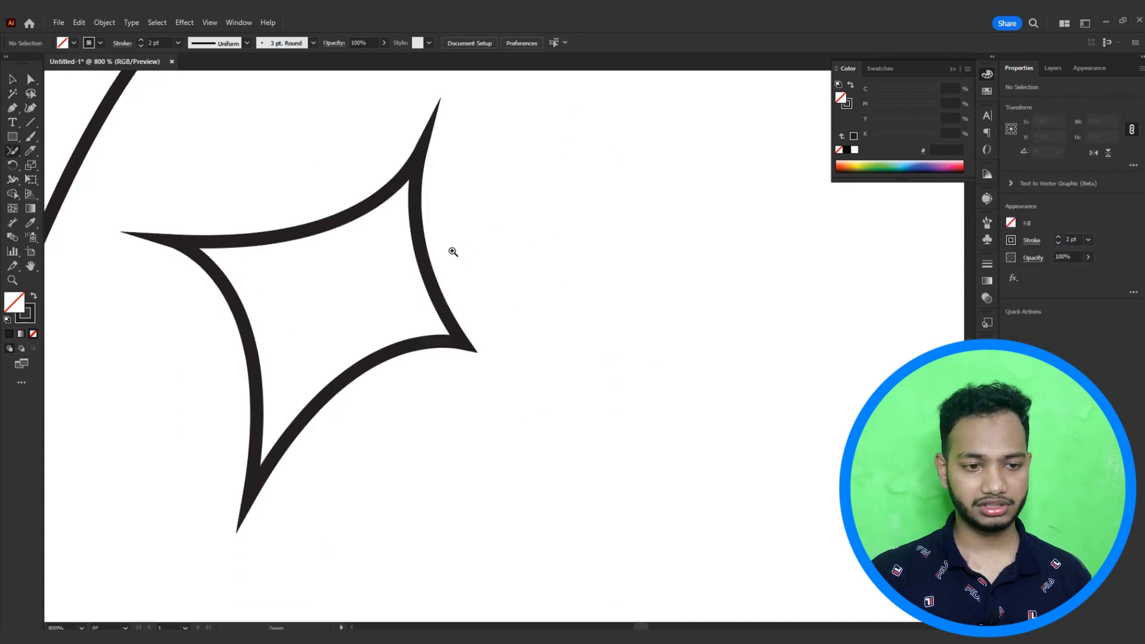
left_click_drag(453, 251, 499, 263)
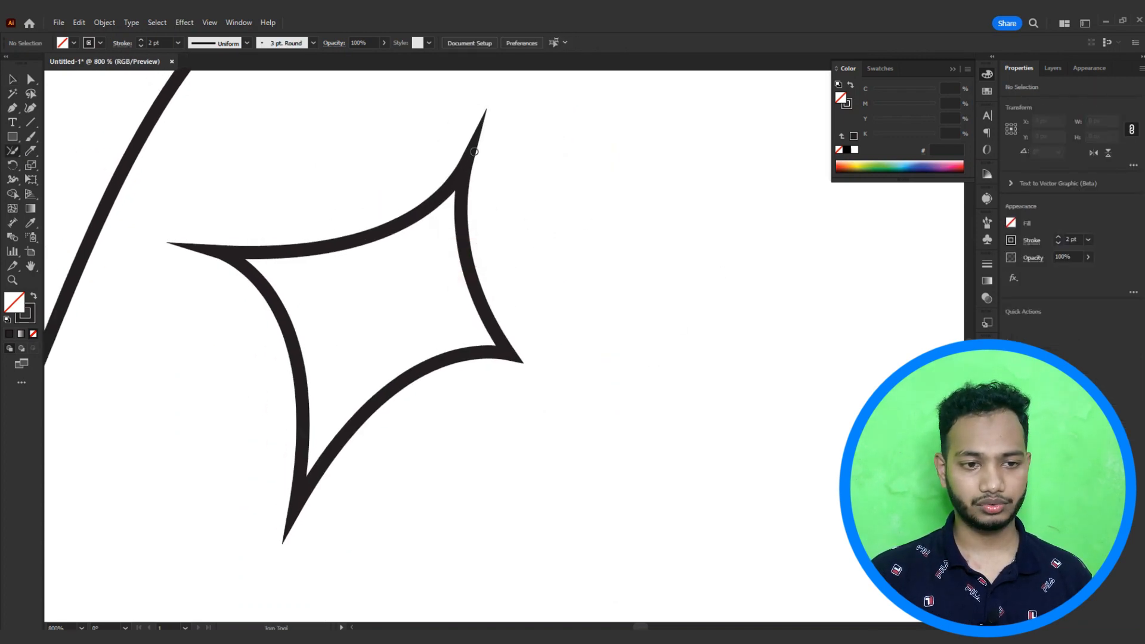
Step: Select the whole star and open the Shaper tool group to review its drawing tools, then deselect
left_click(13, 79)
mouse_move(378, 237)
left_mouse_down()
mouse_move(456, 252)
mouse_move(437, 260)
left_mouse_up()
left_click(11, 156)
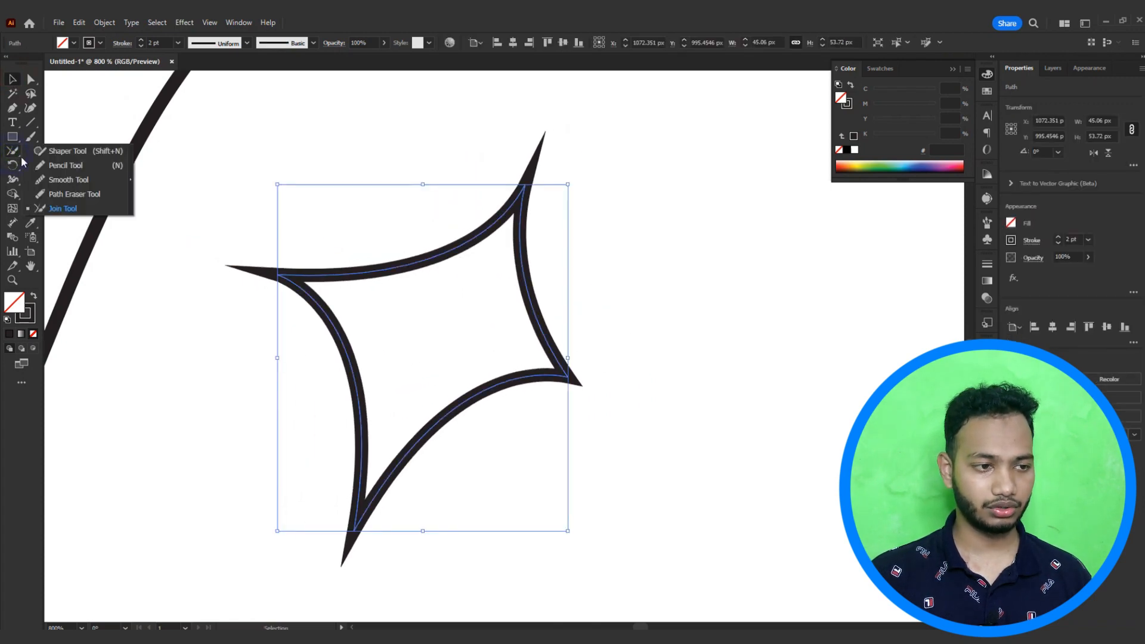
left_click(231, 166)
left_click(231, 166)
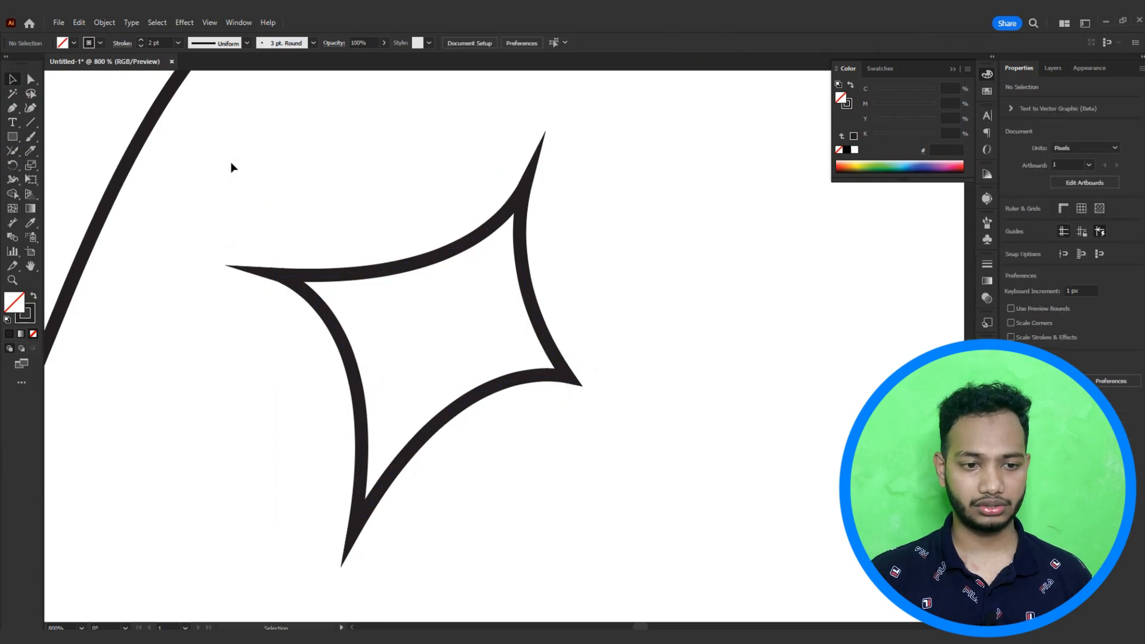